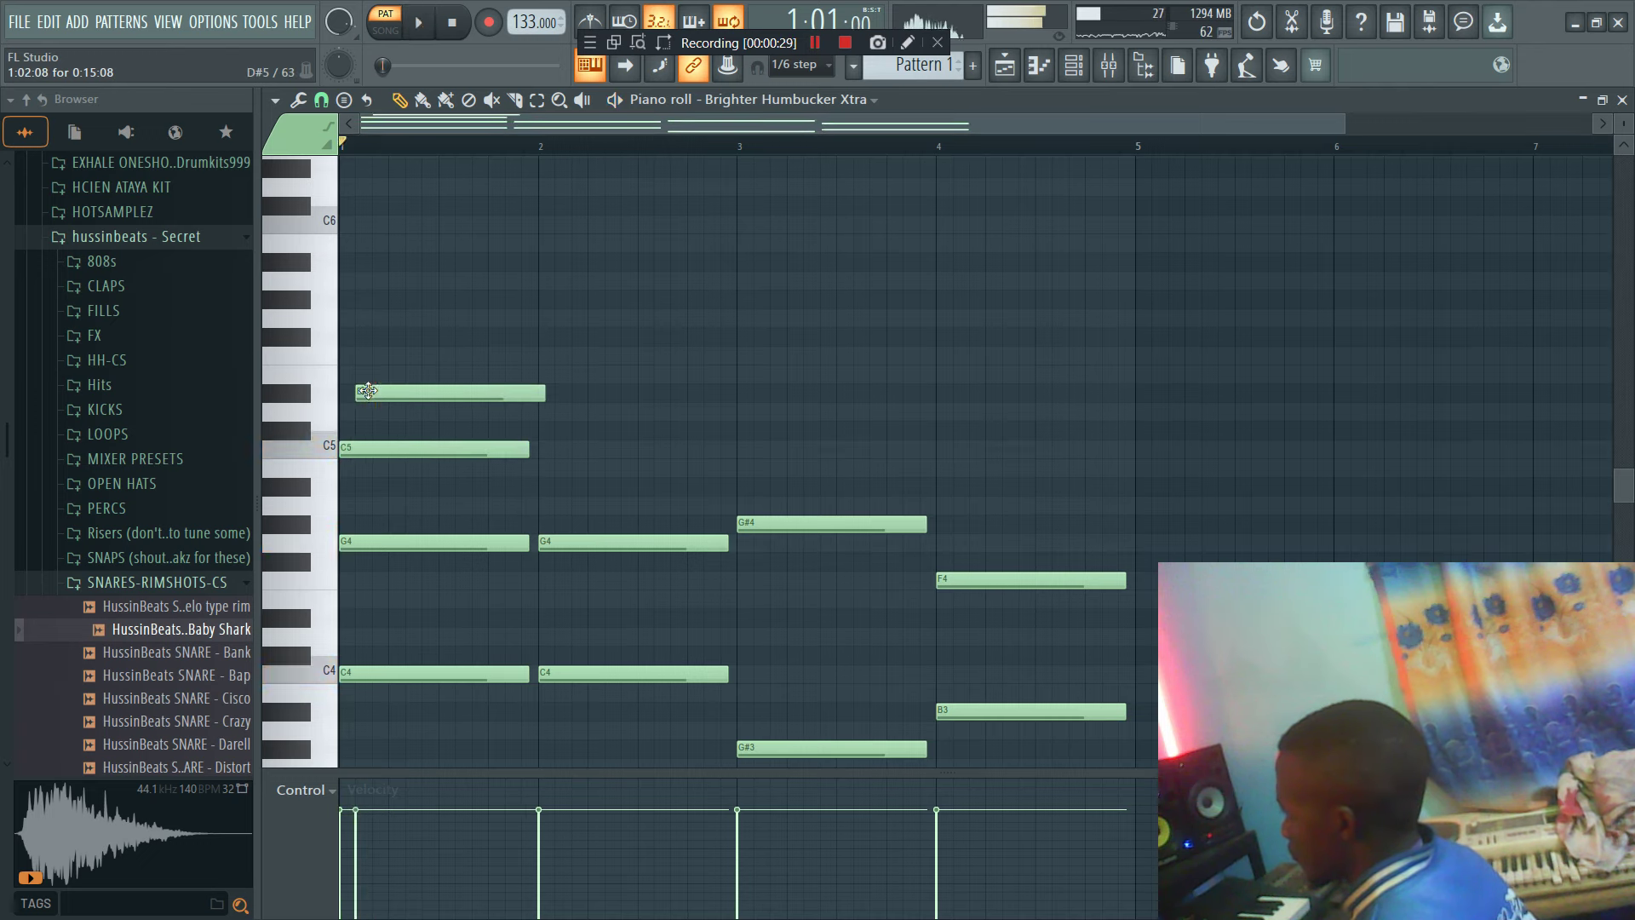
Step: Write a short melody run of C5, D#5, D5, D#5 and C5 over the first half of bar 1
left_click_drag(447, 374, 361, 402)
key("space")
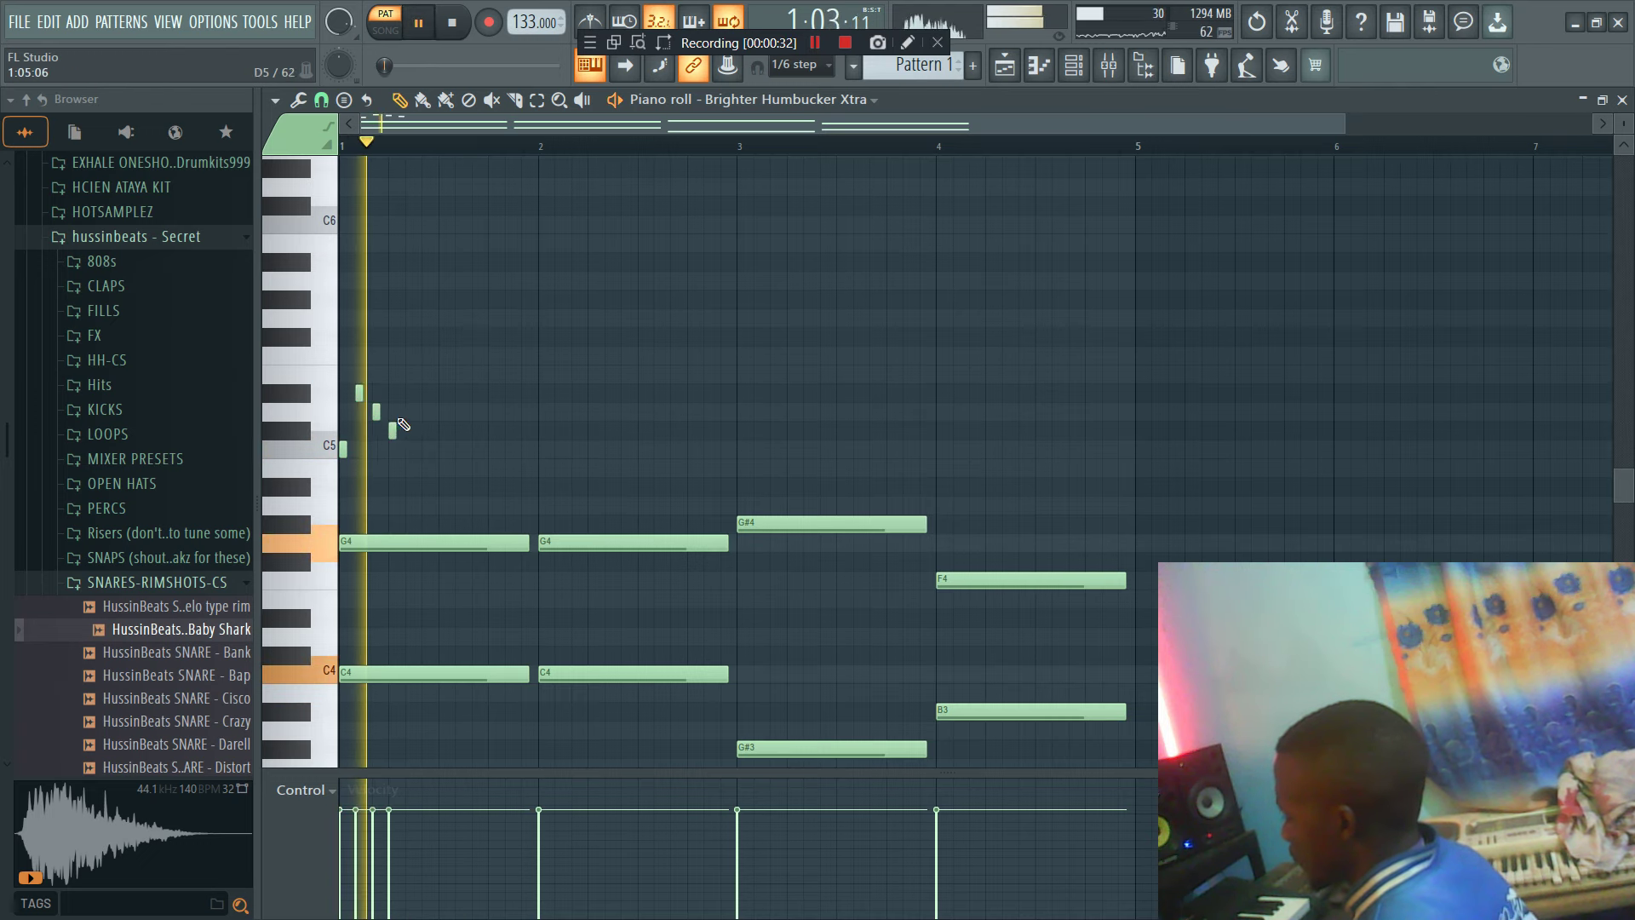
key("space")
left_click(393, 392)
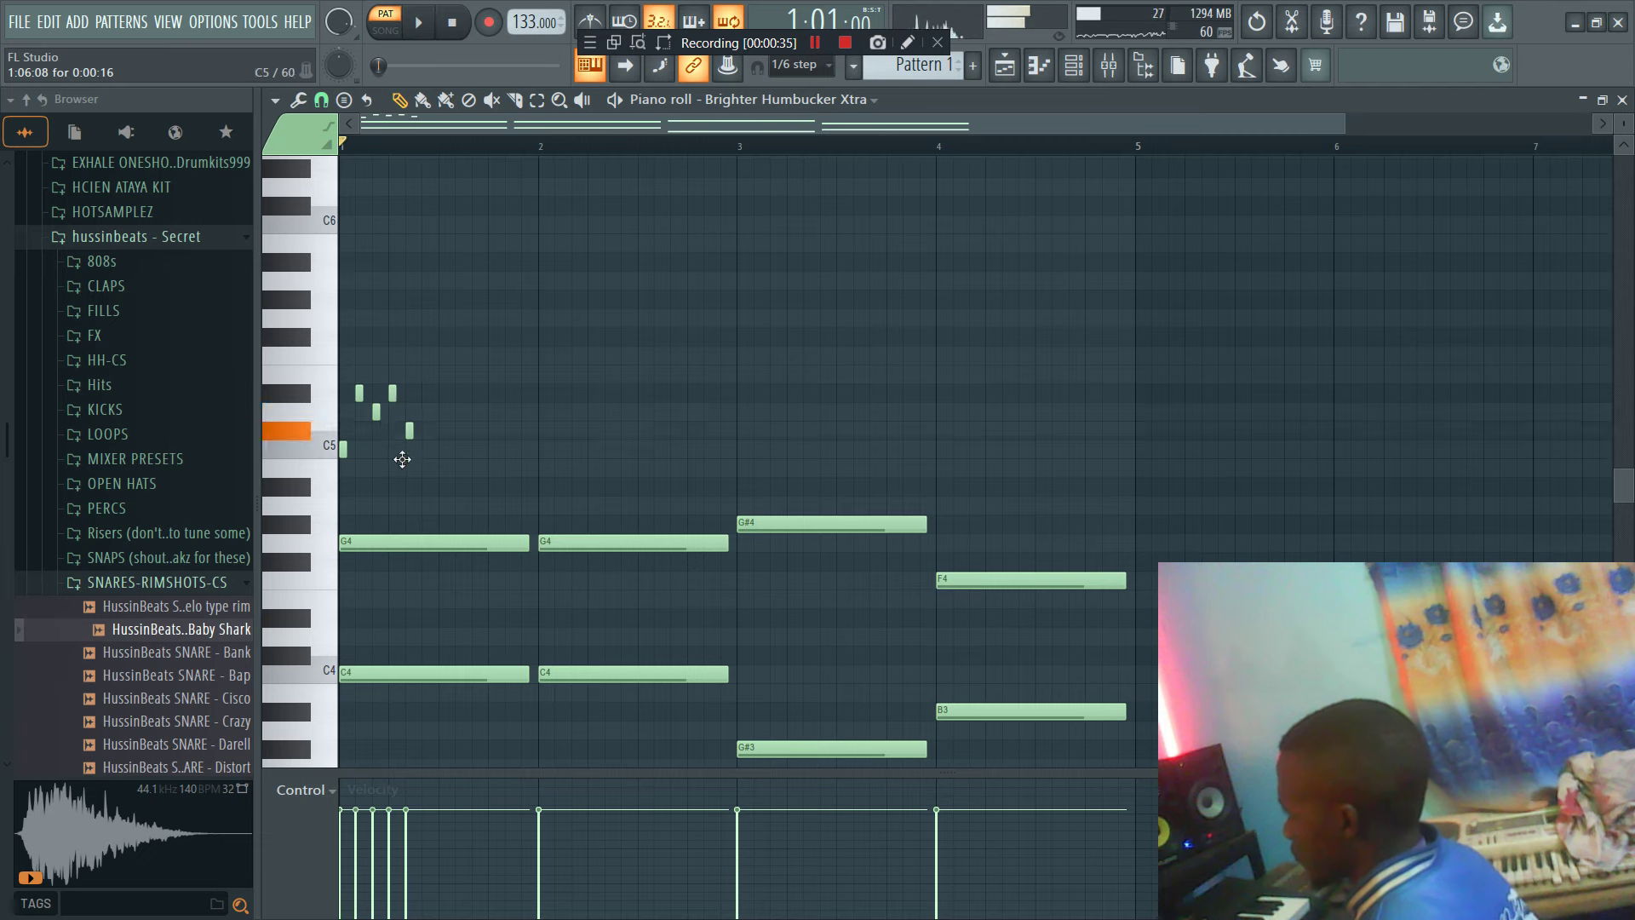
left_click_drag(453, 473, 342, 374)
key("space")
key("space")
Step: Copy the five-note run into the second half of bar 1 and repeat the whole bar's melody in bar 2
left_click_drag(427, 447, 522, 443)
key("space")
key("space")
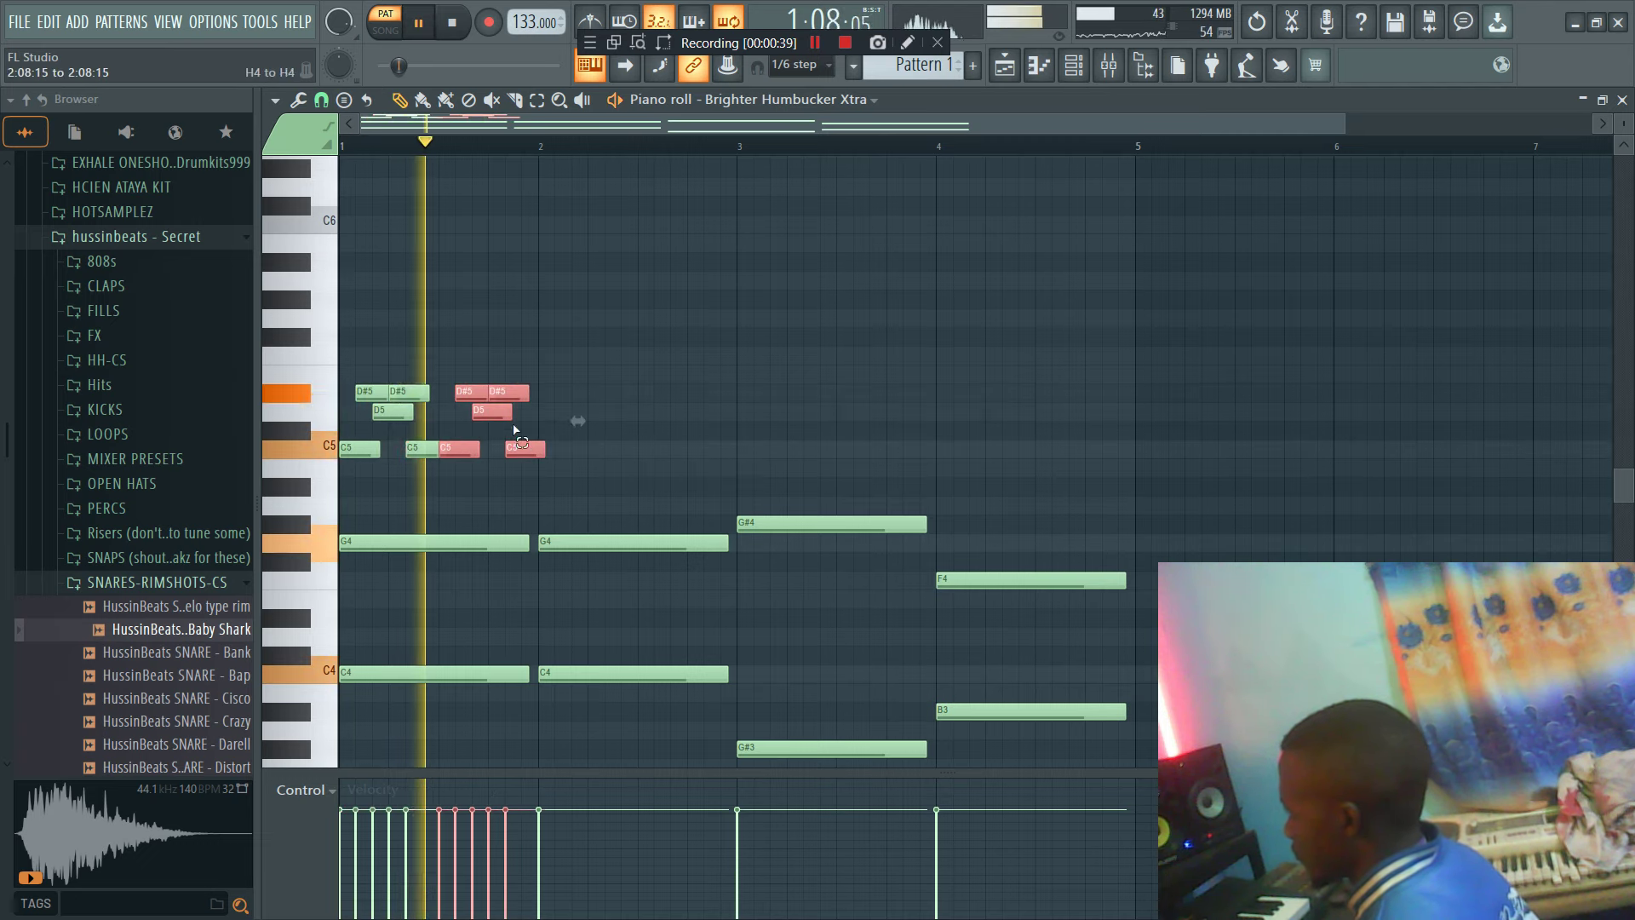
left_click_drag(622, 516, 345, 379, "ctrl")
key("ctrl+b")
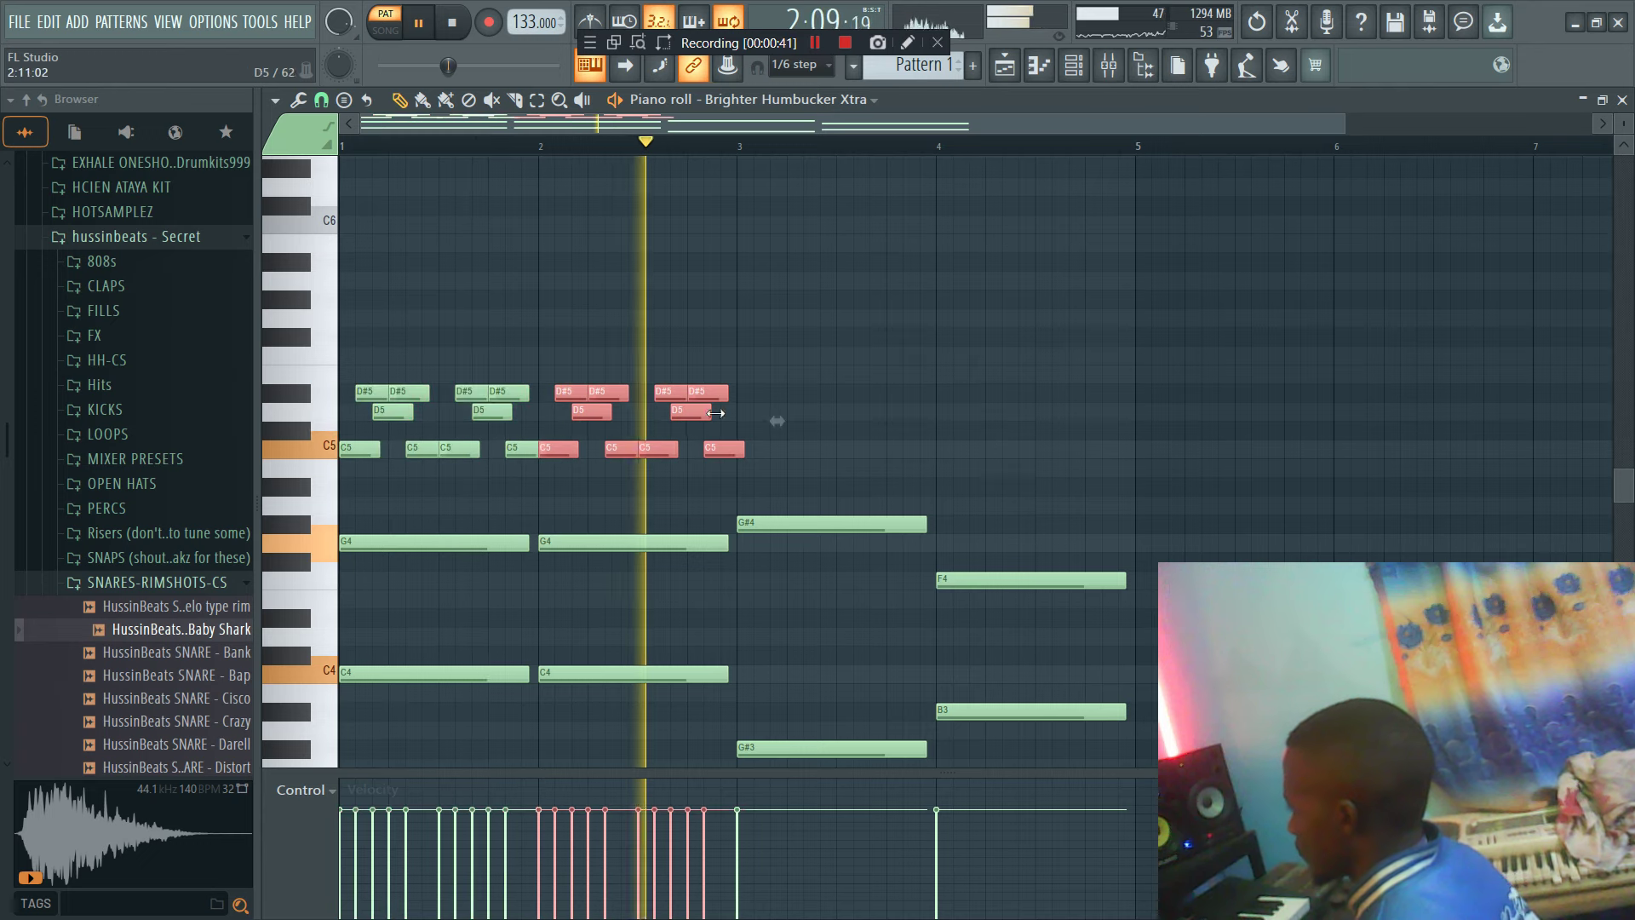
key("space")
Step: Copy the melody into bars 3 and 4, transposed up to start on F5, ending the last note at the end of bar 4
left_click_drag(721, 450, 920, 337, "shift")
key("space")
left_click(707, 146)
key("space")
mouse_move(977, 380)
left_mouse_down("ctrl")
mouse_move(765, 254)
mouse_move(971, 302)
left_mouse_up("ctrl")
key("space")
key("space")
key("shift+Down")
key("space")
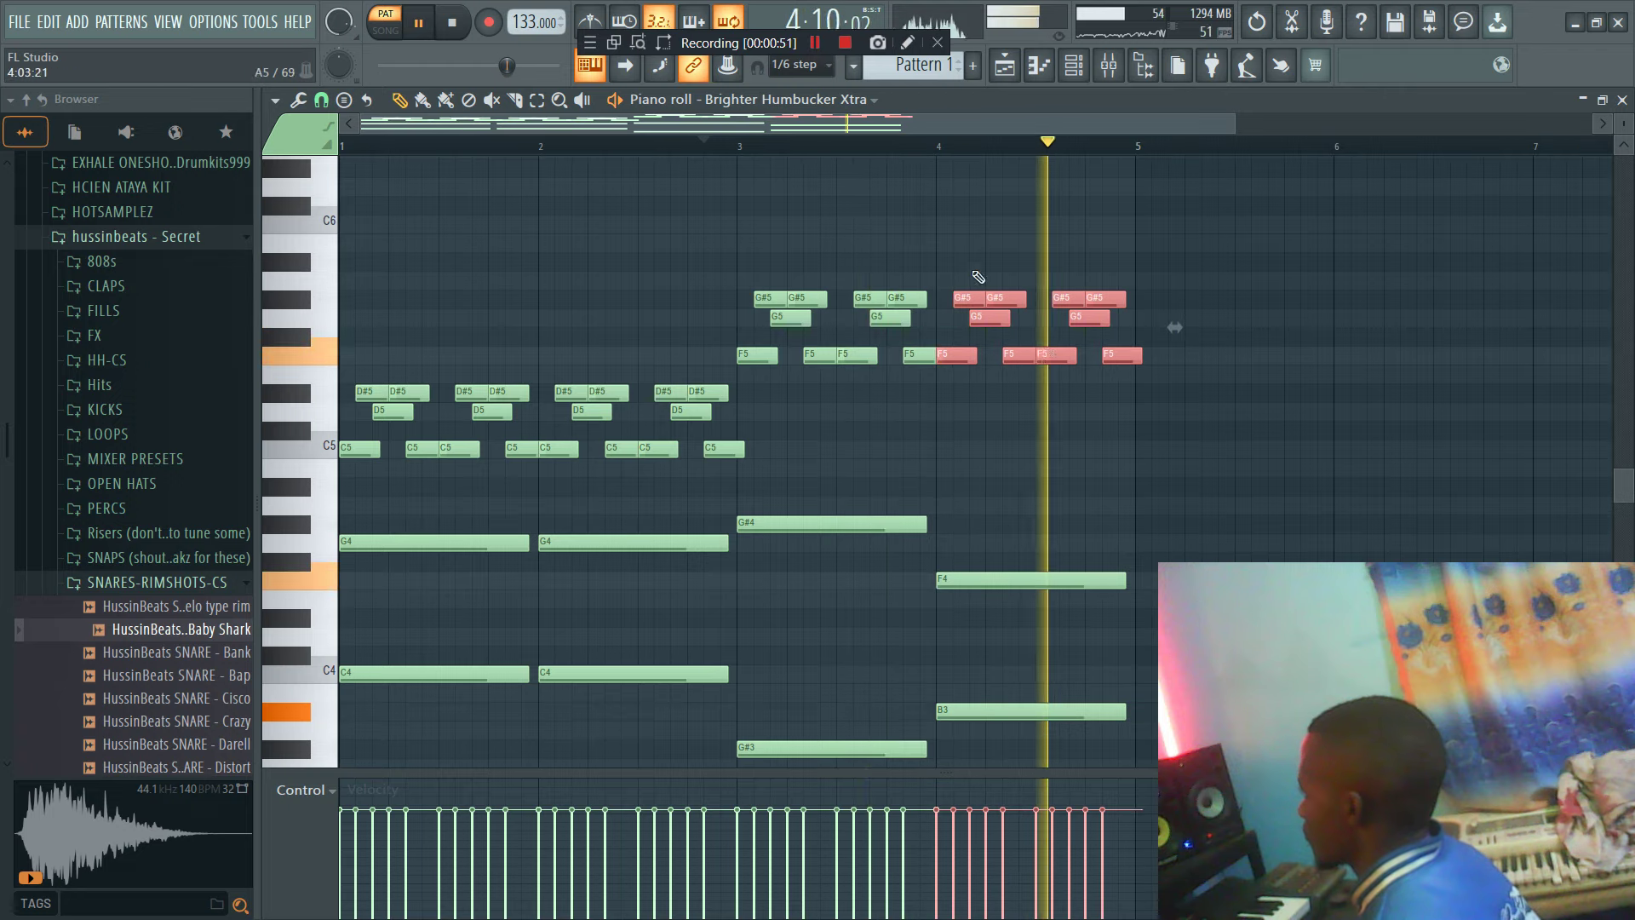
left_click(1223, 299)
right_click(1248, 300)
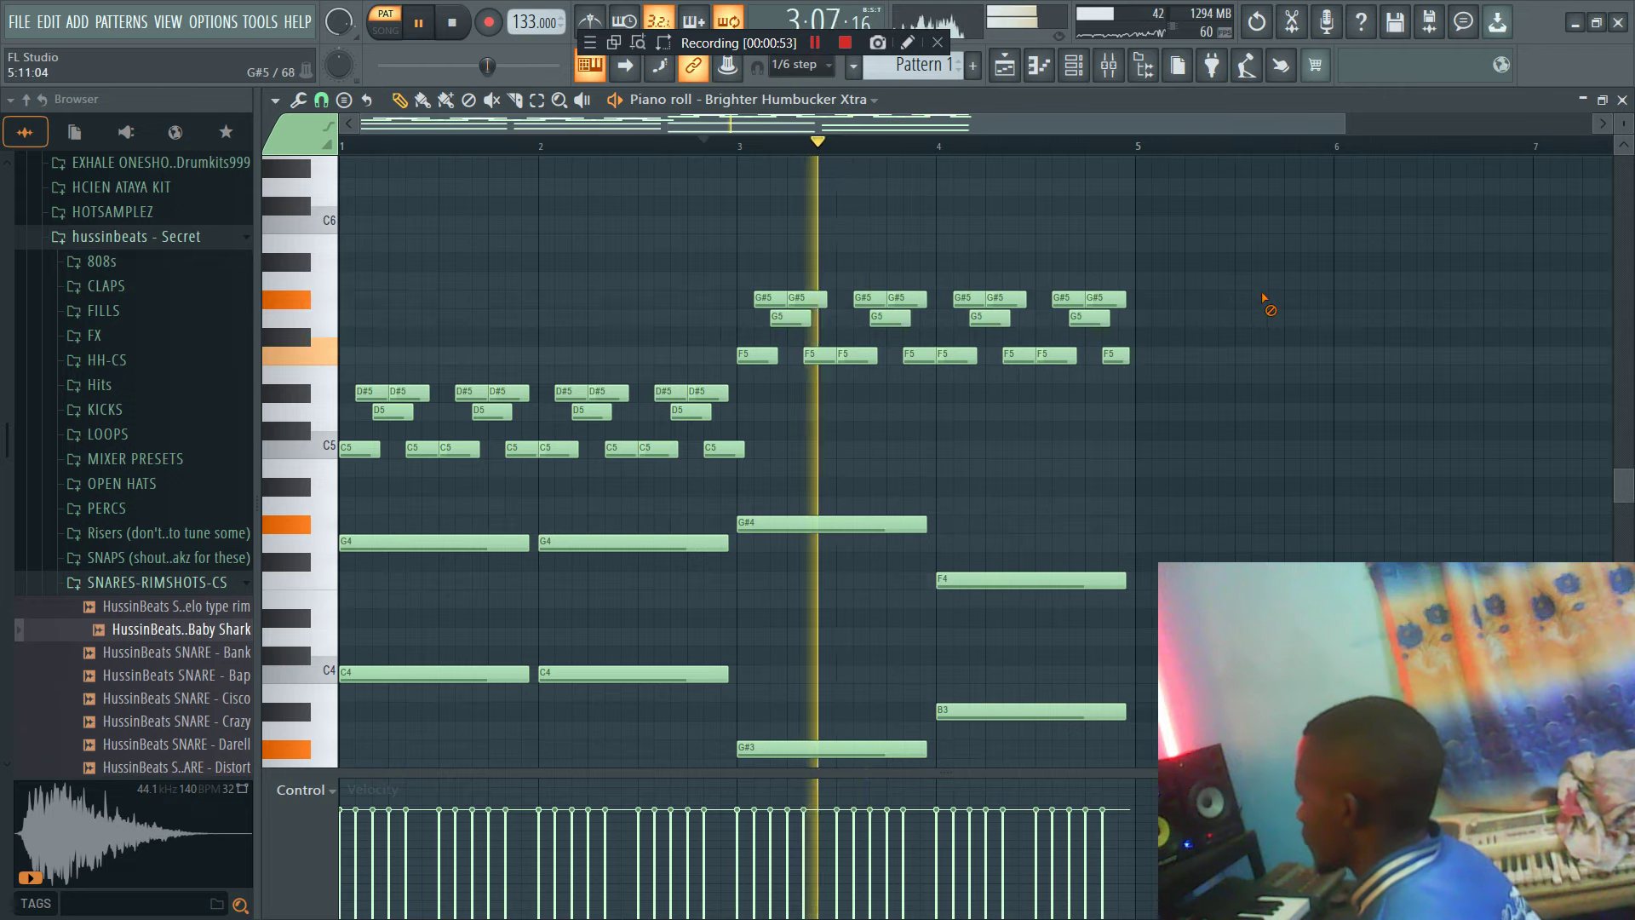
Step: Add three sustained G5 notes above the melody in bars 1 and 2 and try G#5 as the fourth
left_click(342, 146)
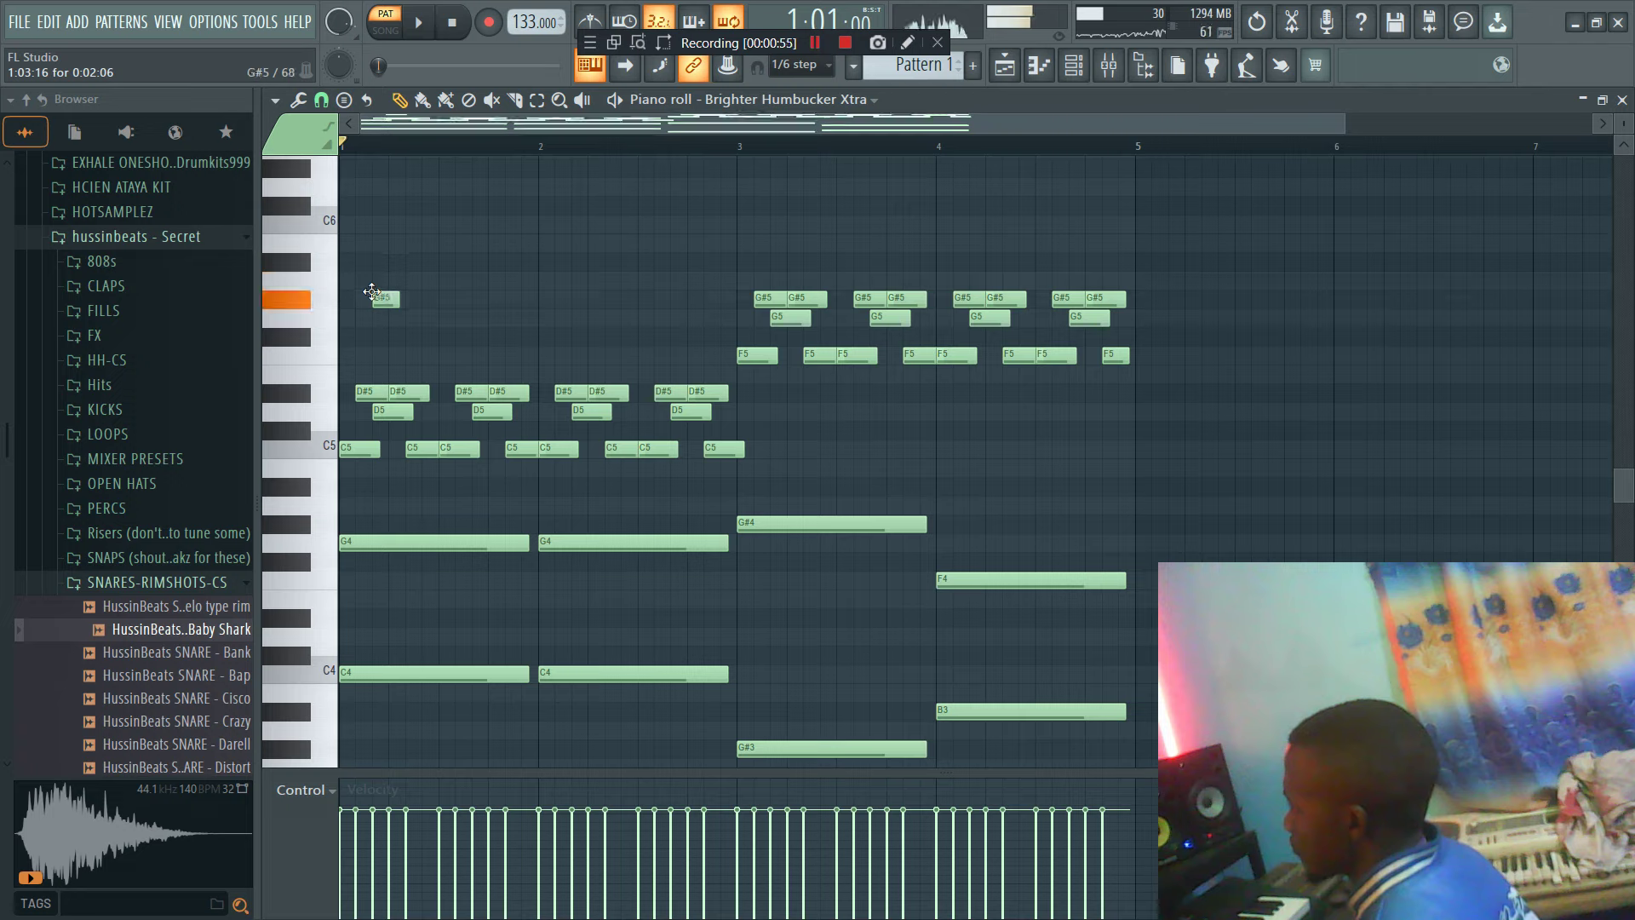
key("space")
left_click_drag(423, 319, 481, 318)
left_click(515, 319)
left_click(634, 318)
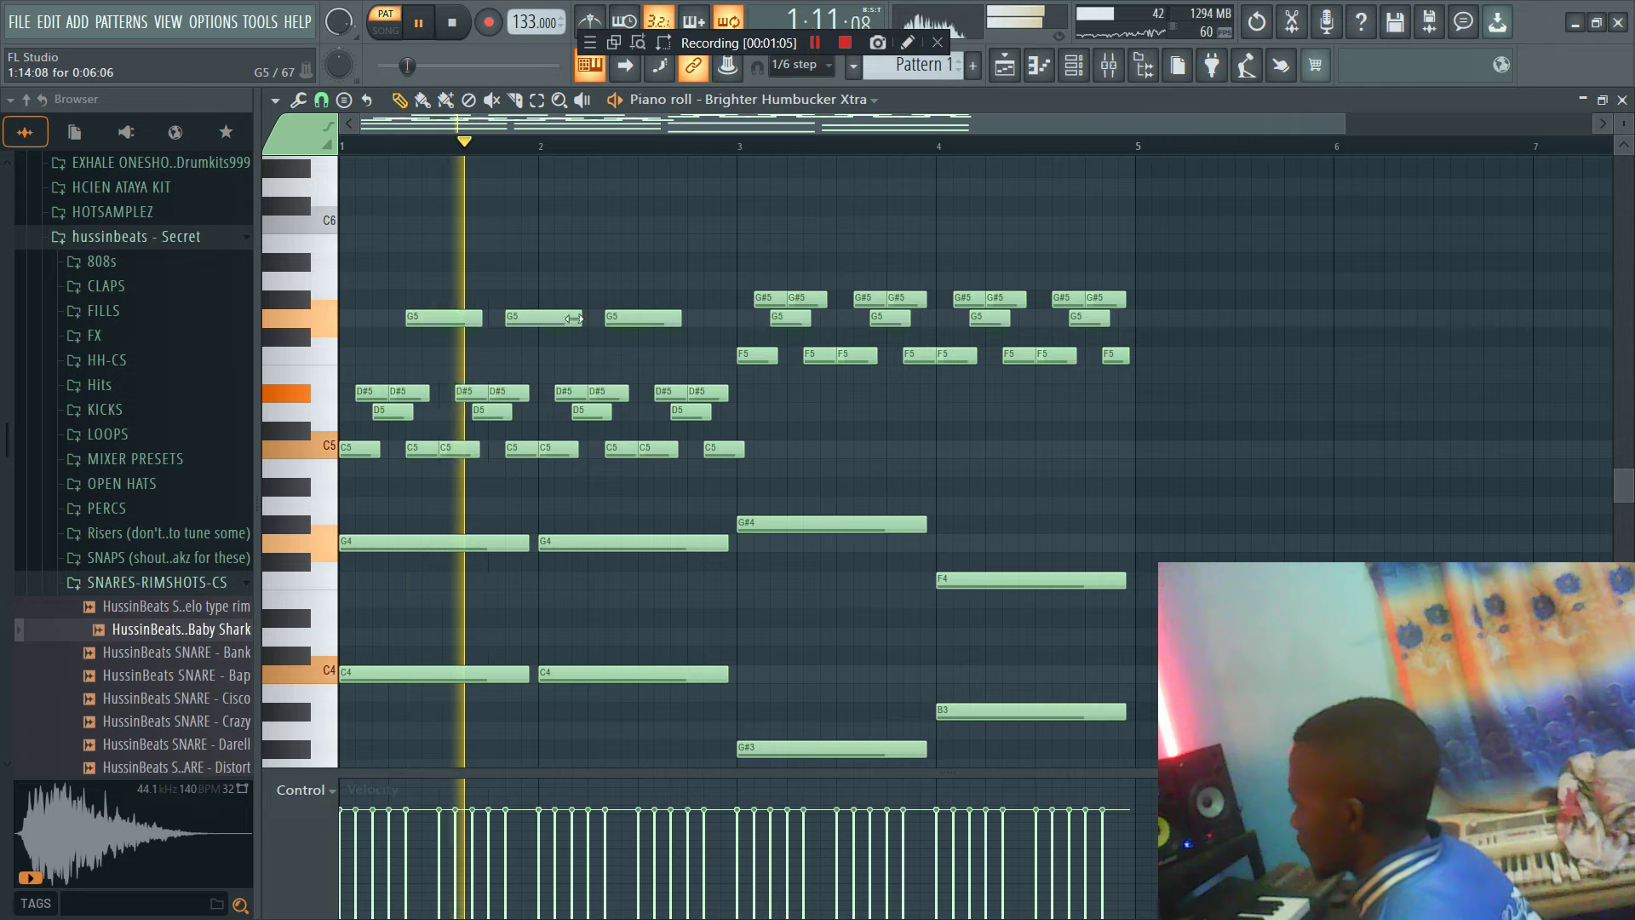
left_click(708, 318)
mouse_move(708, 318)
left_mouse_down()
mouse_move(726, 285)
mouse_move(838, 222)
mouse_move(732, 322)
left_mouse_up()
key("space")
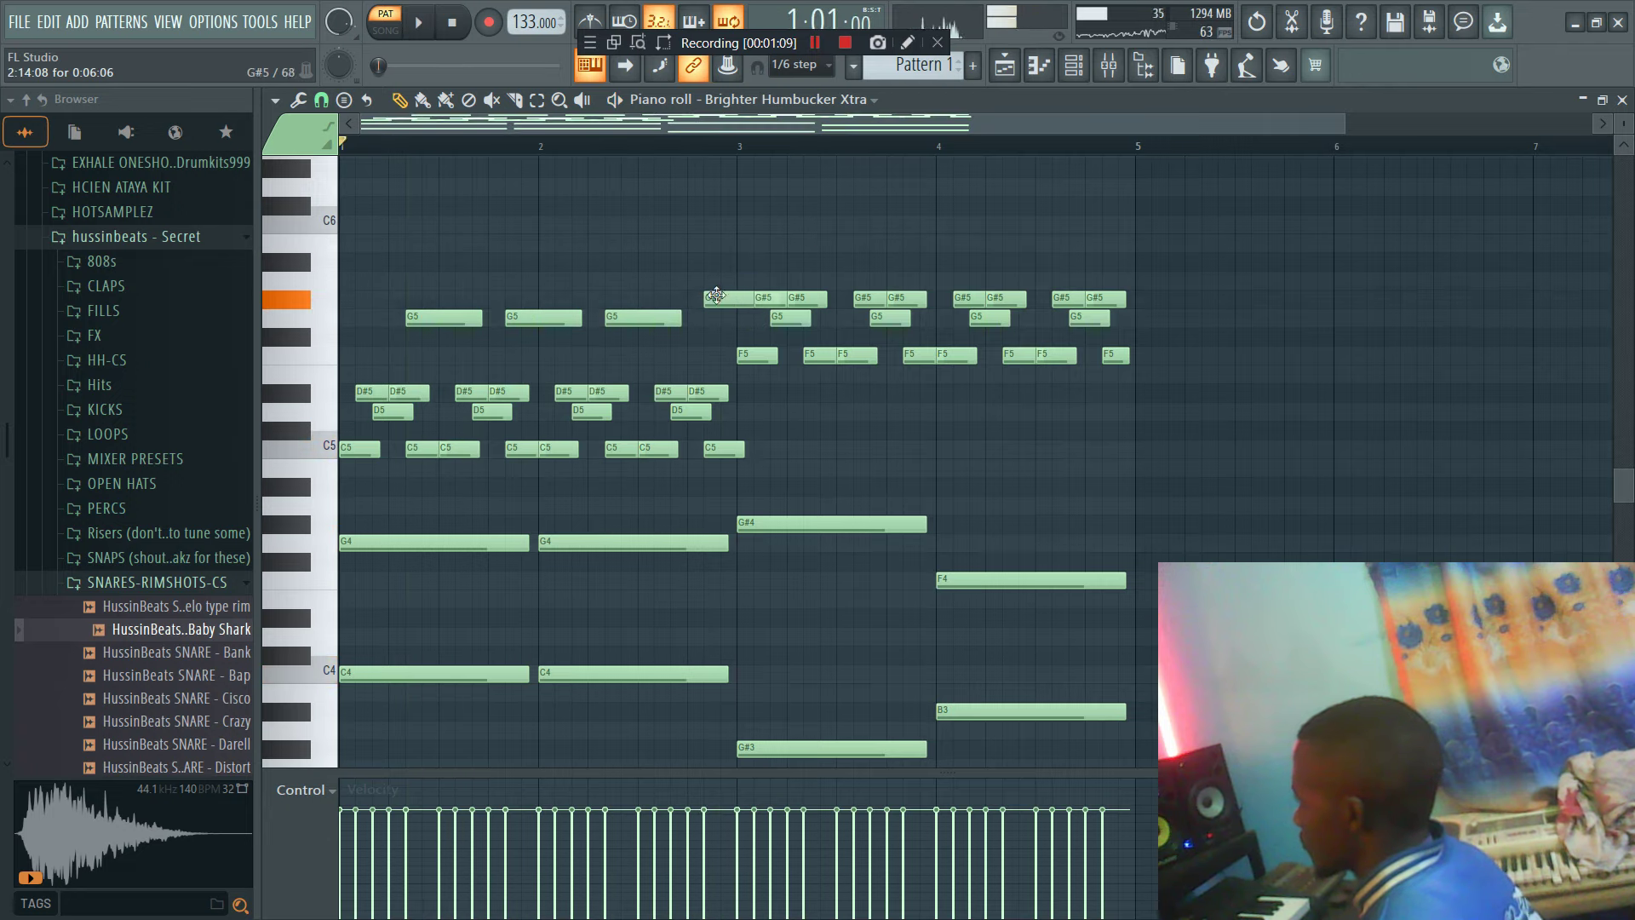
key("space")
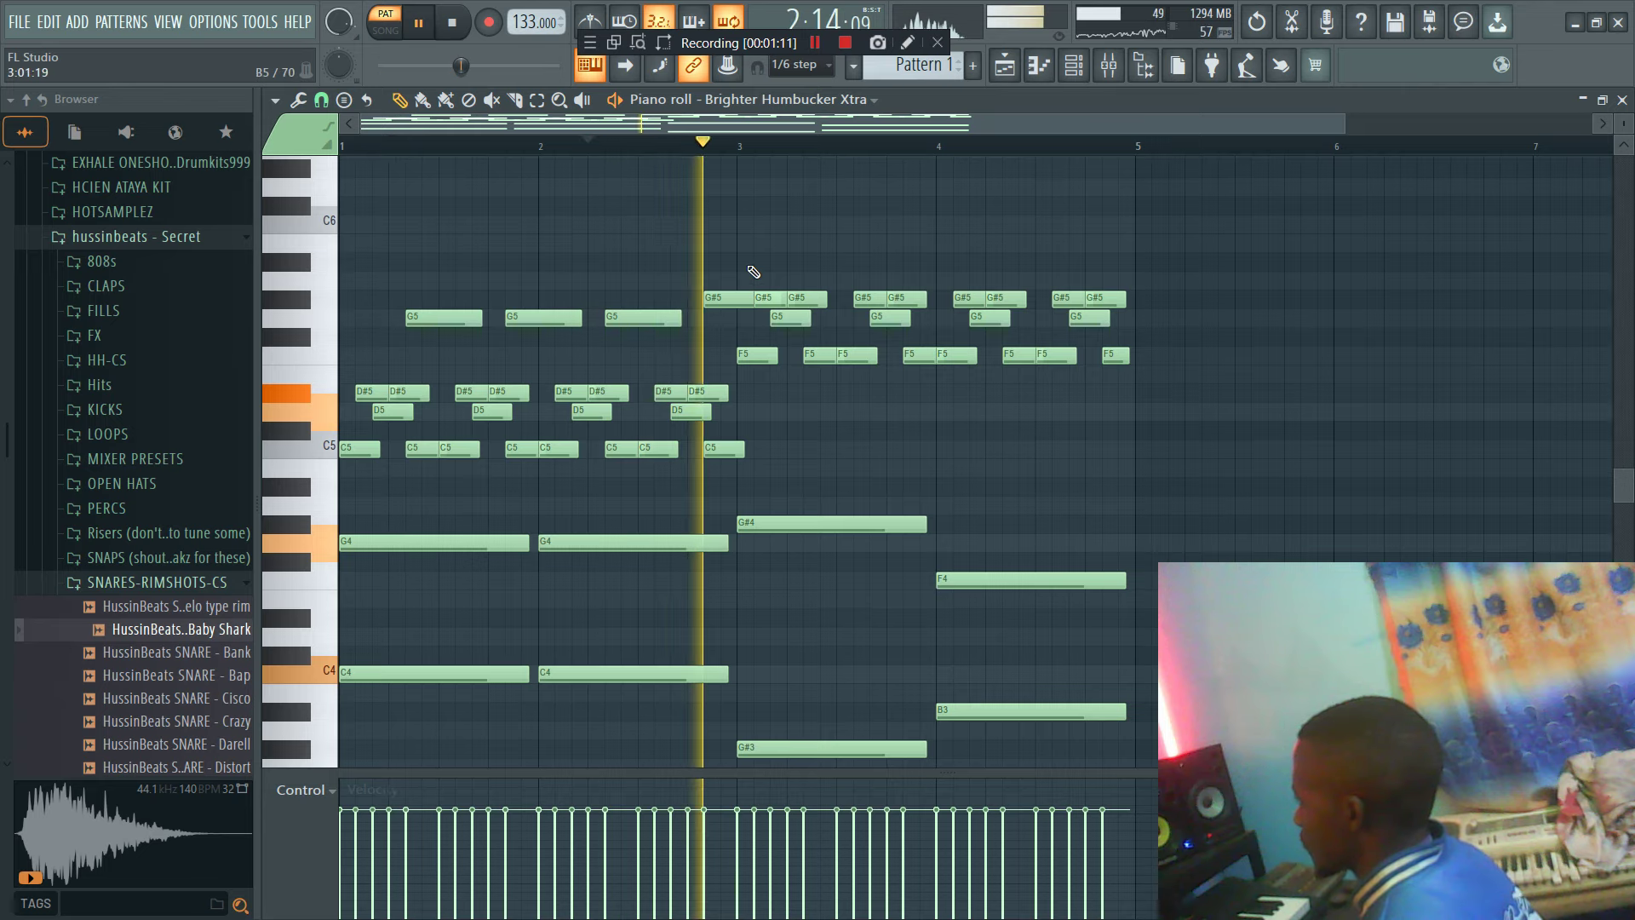
Step: Change the fourth sustained note to G5 and add four C6 notes above the melody in bars 3 and 4
left_click_drag(719, 322, 822, 215)
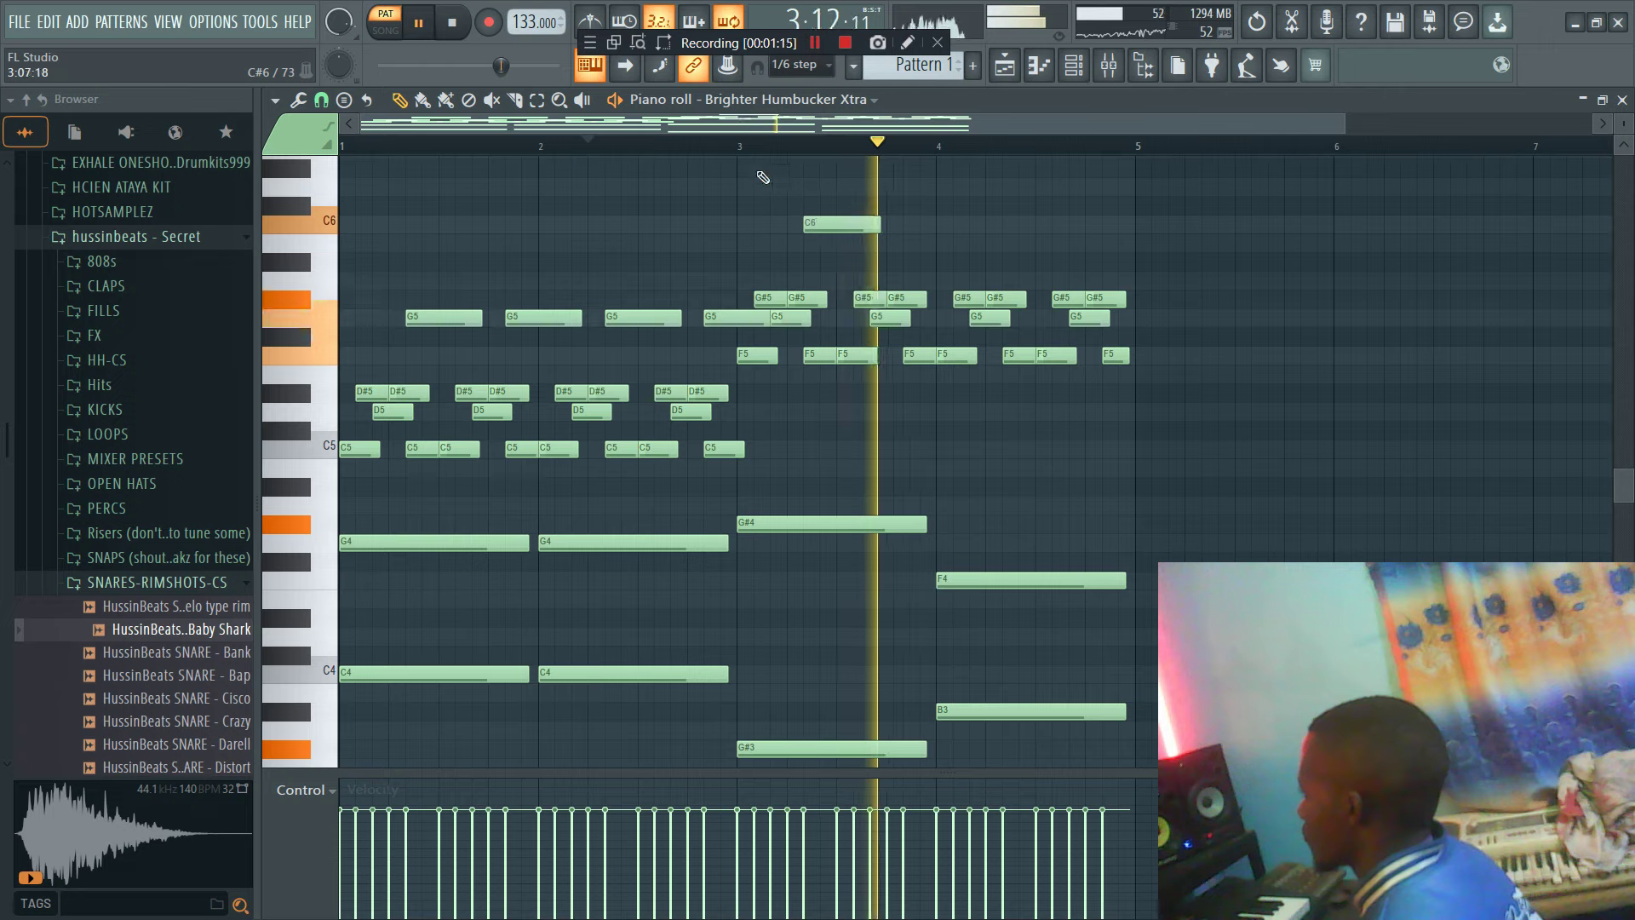
left_click(720, 144)
left_click(954, 228)
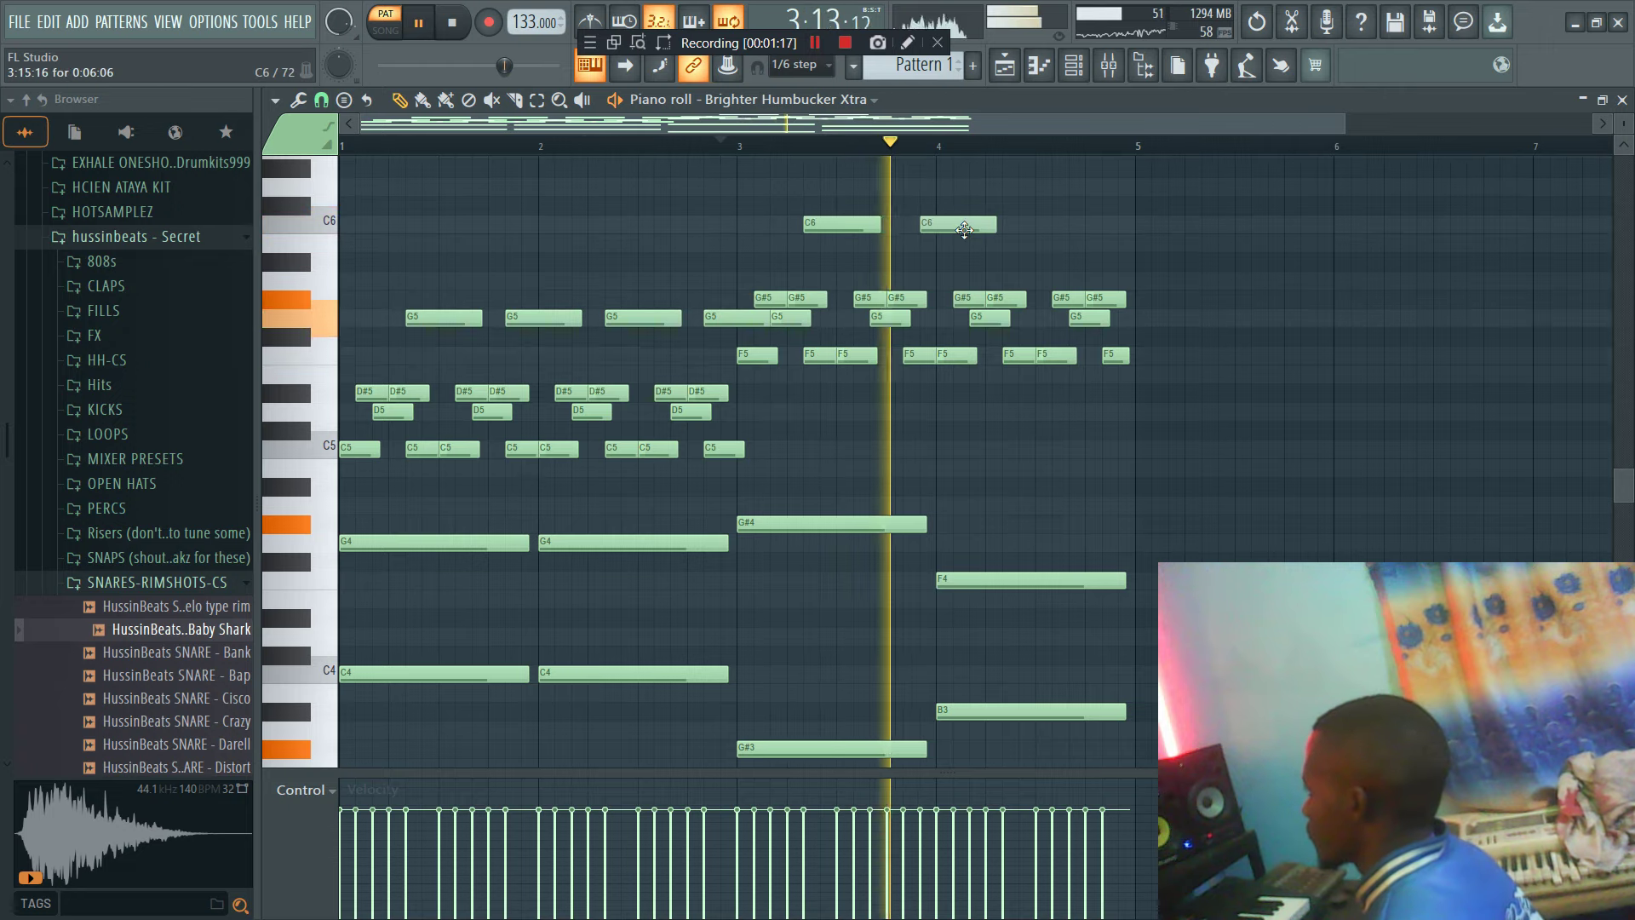
left_click_drag(945, 235, 1027, 226)
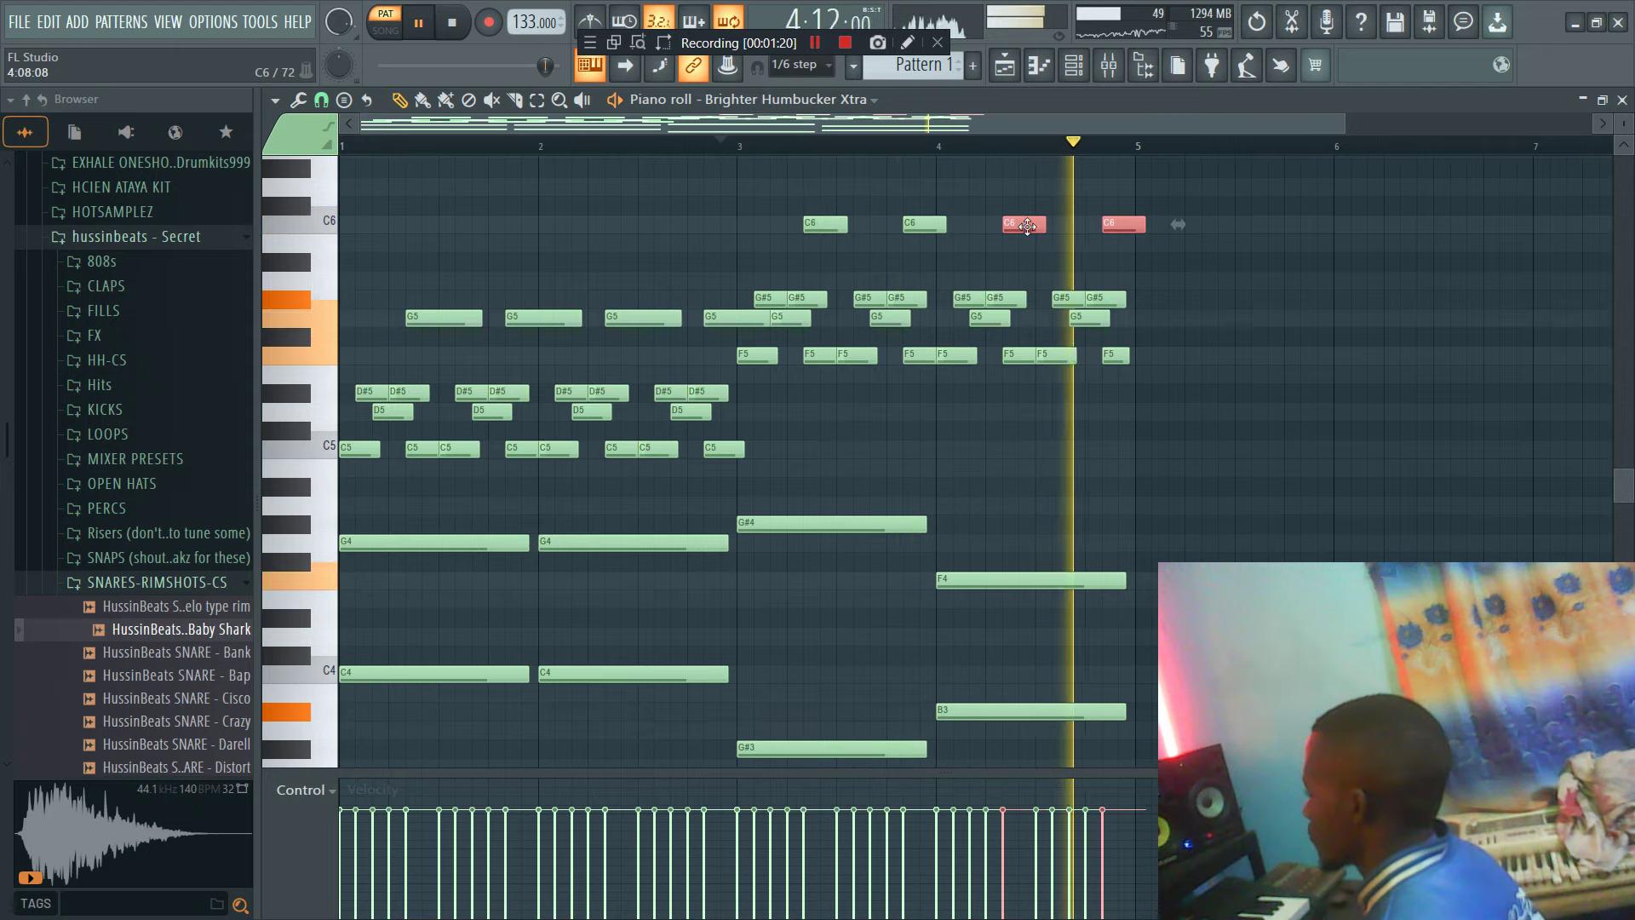
right_click(1228, 277)
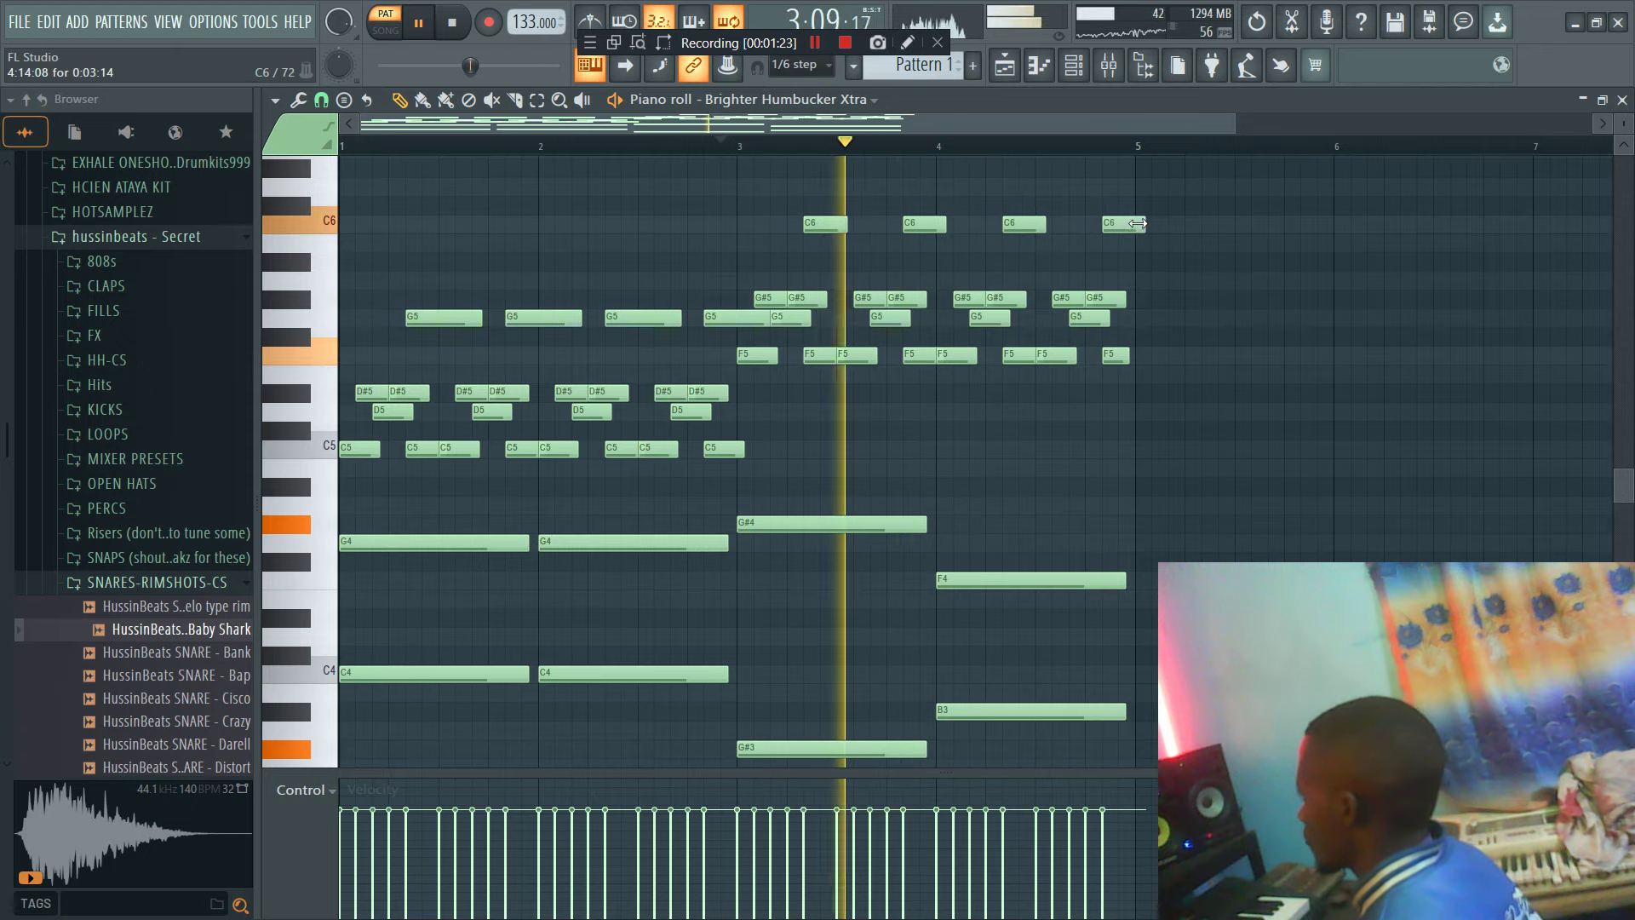
Step: Set the project tempo to 131 BPM
left_click(1039, 65)
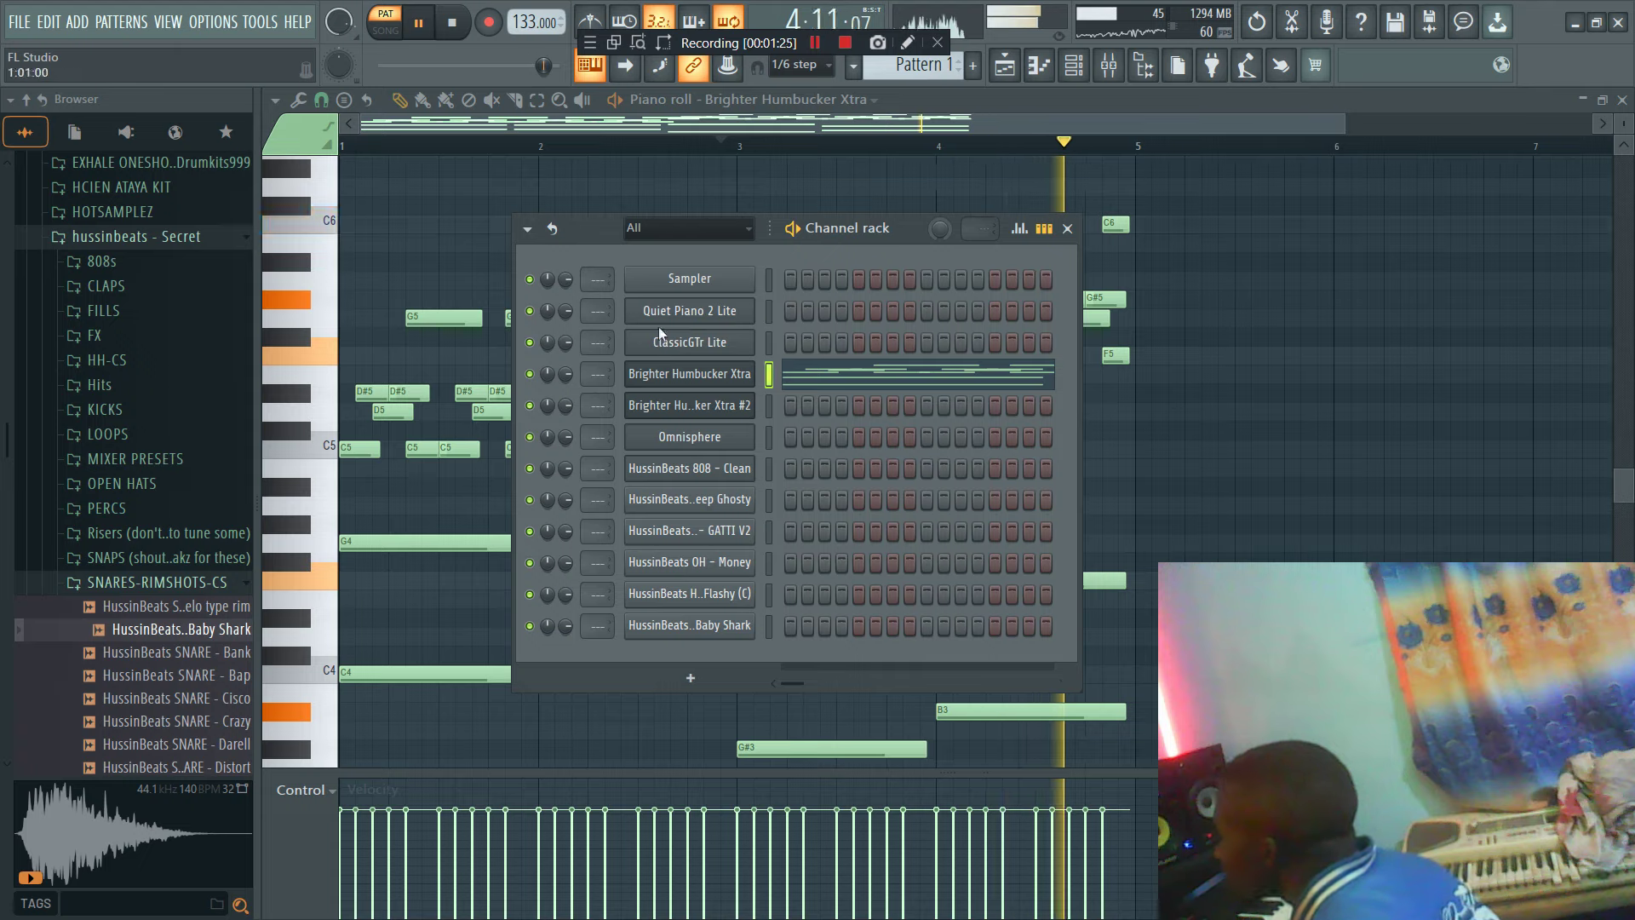
left_click(896, 120)
left_click_drag(522, 21, 522, 27)
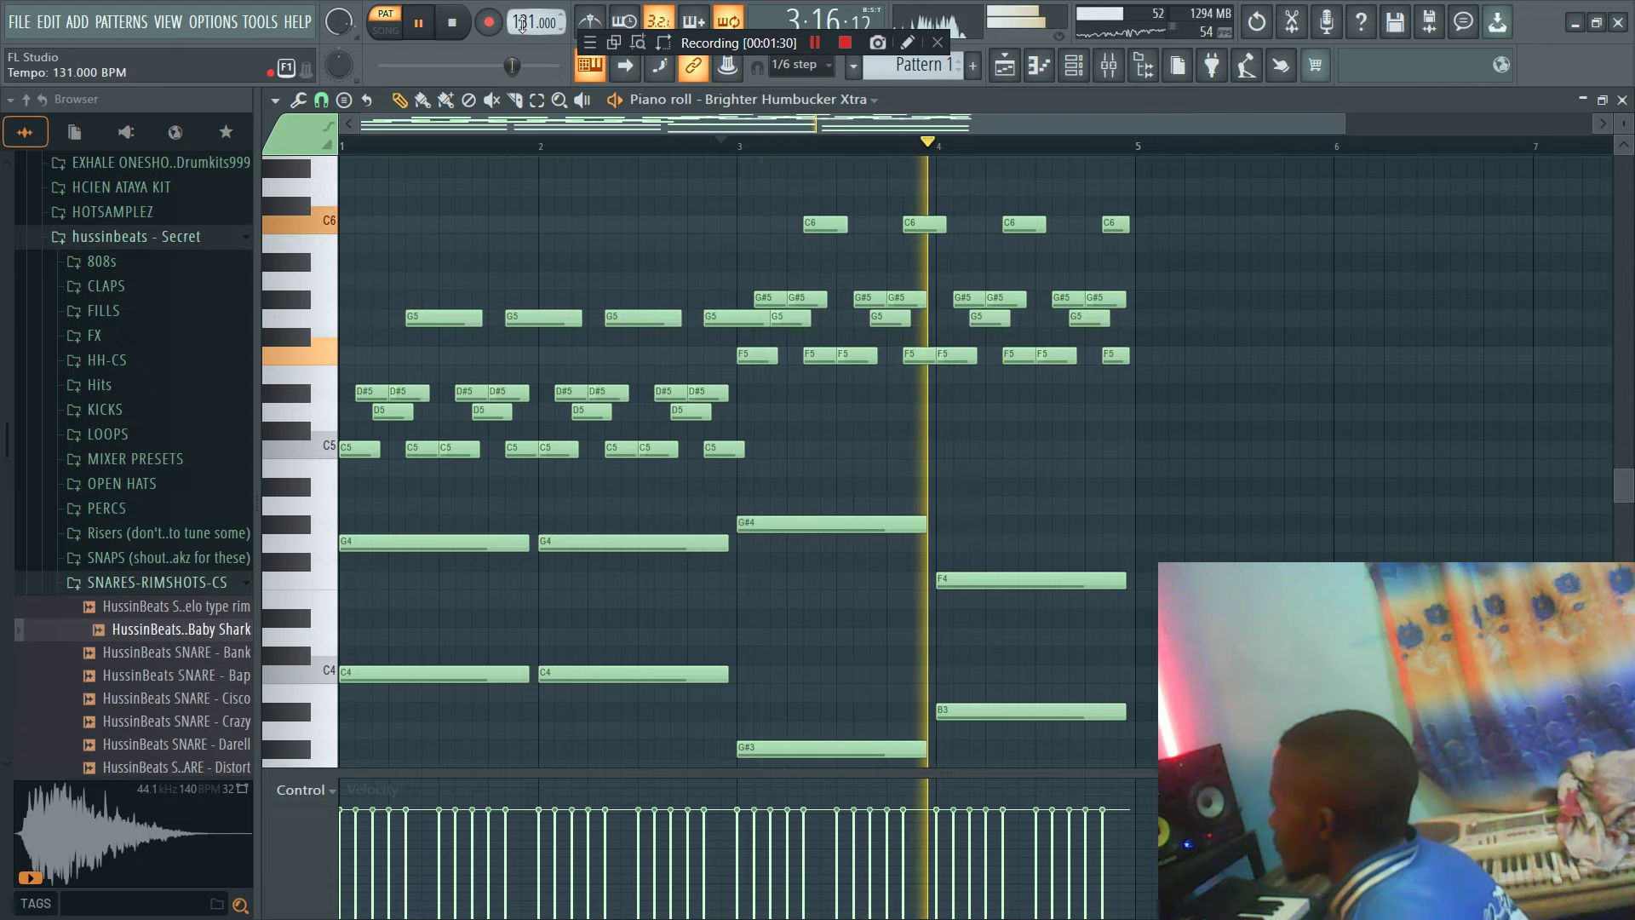
Step: Open the Omnisphere channel's piano roll and place short chords G4-C5-D#5 at bar 1 and G#4-C5-F5 at bar 3
key("F6")
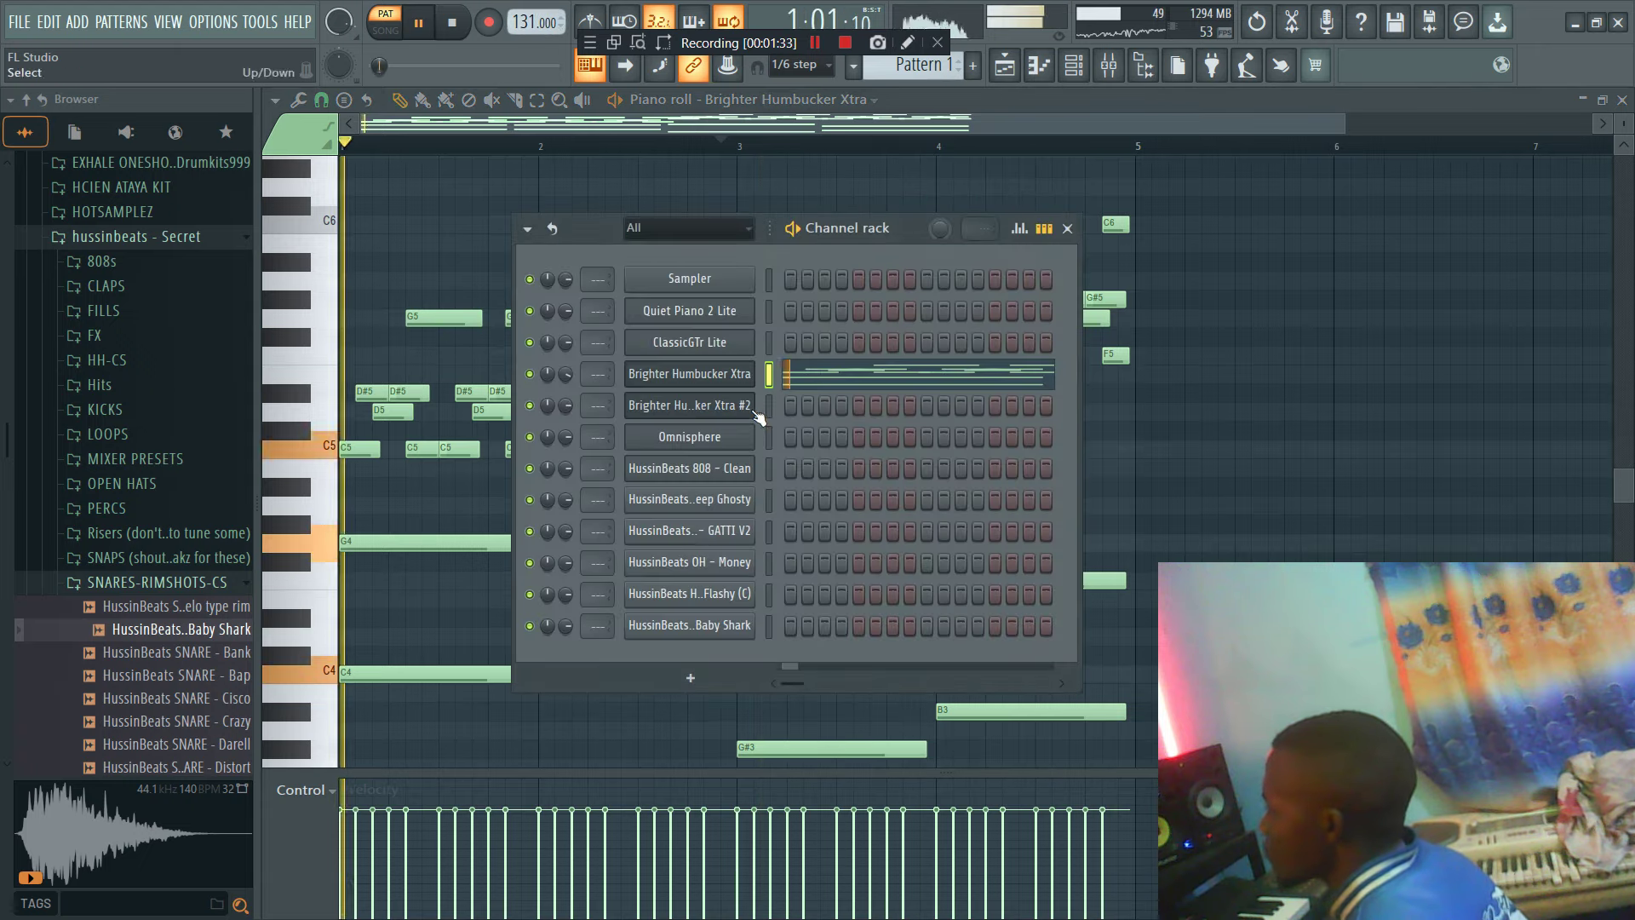
right_click(718, 443)
left_click(788, 434)
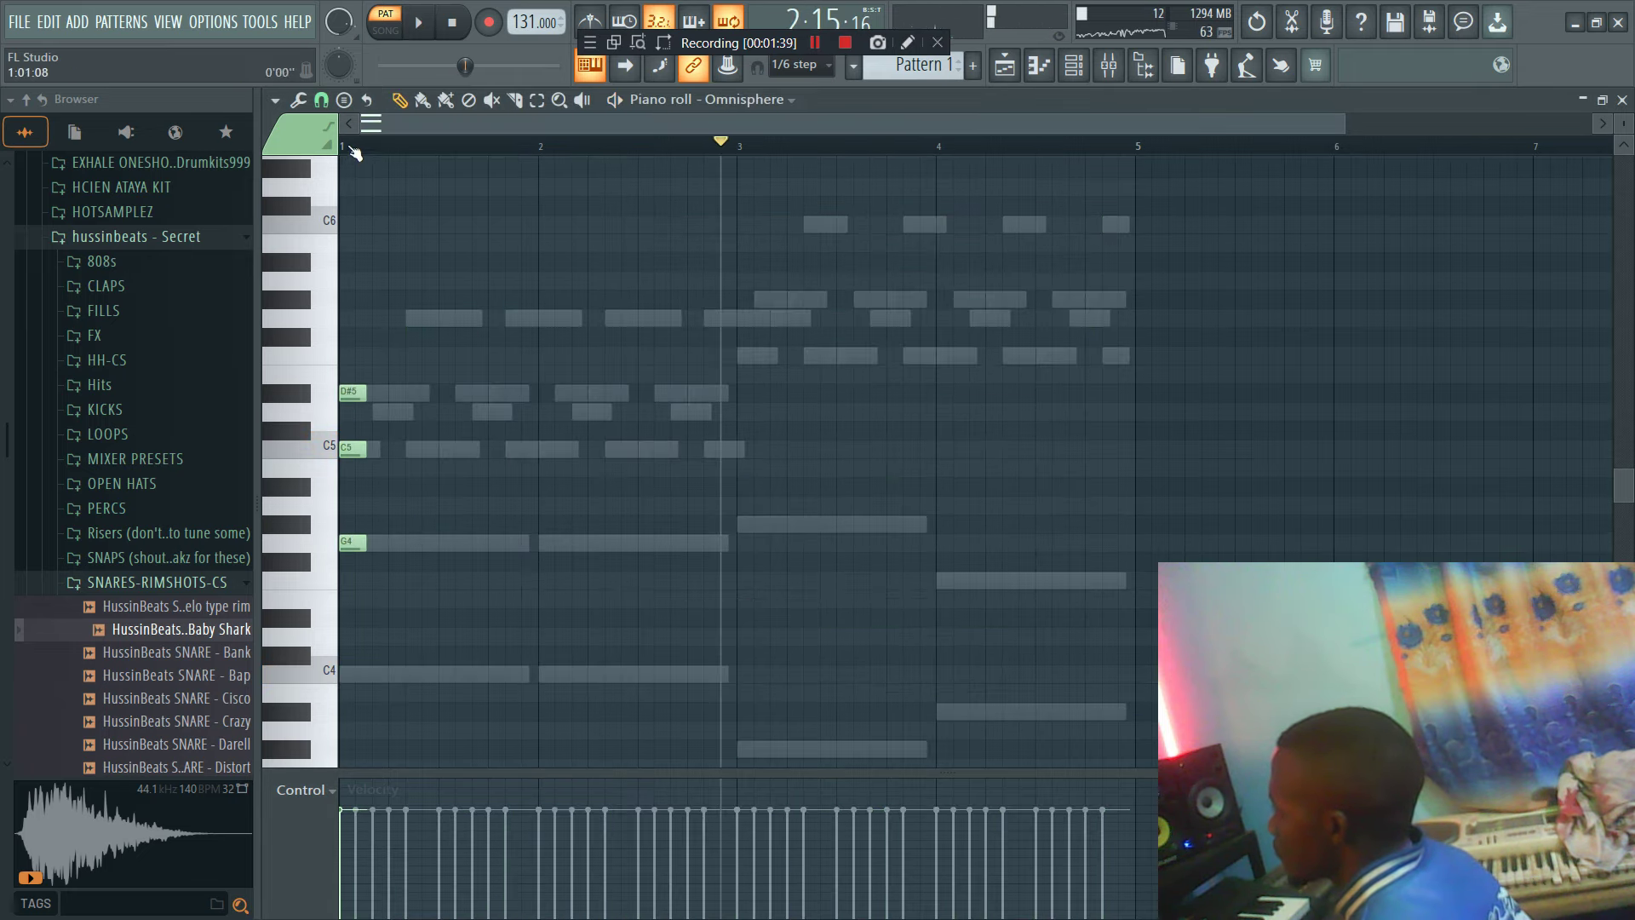
left_click(739, 523)
left_click(741, 449)
key("space")
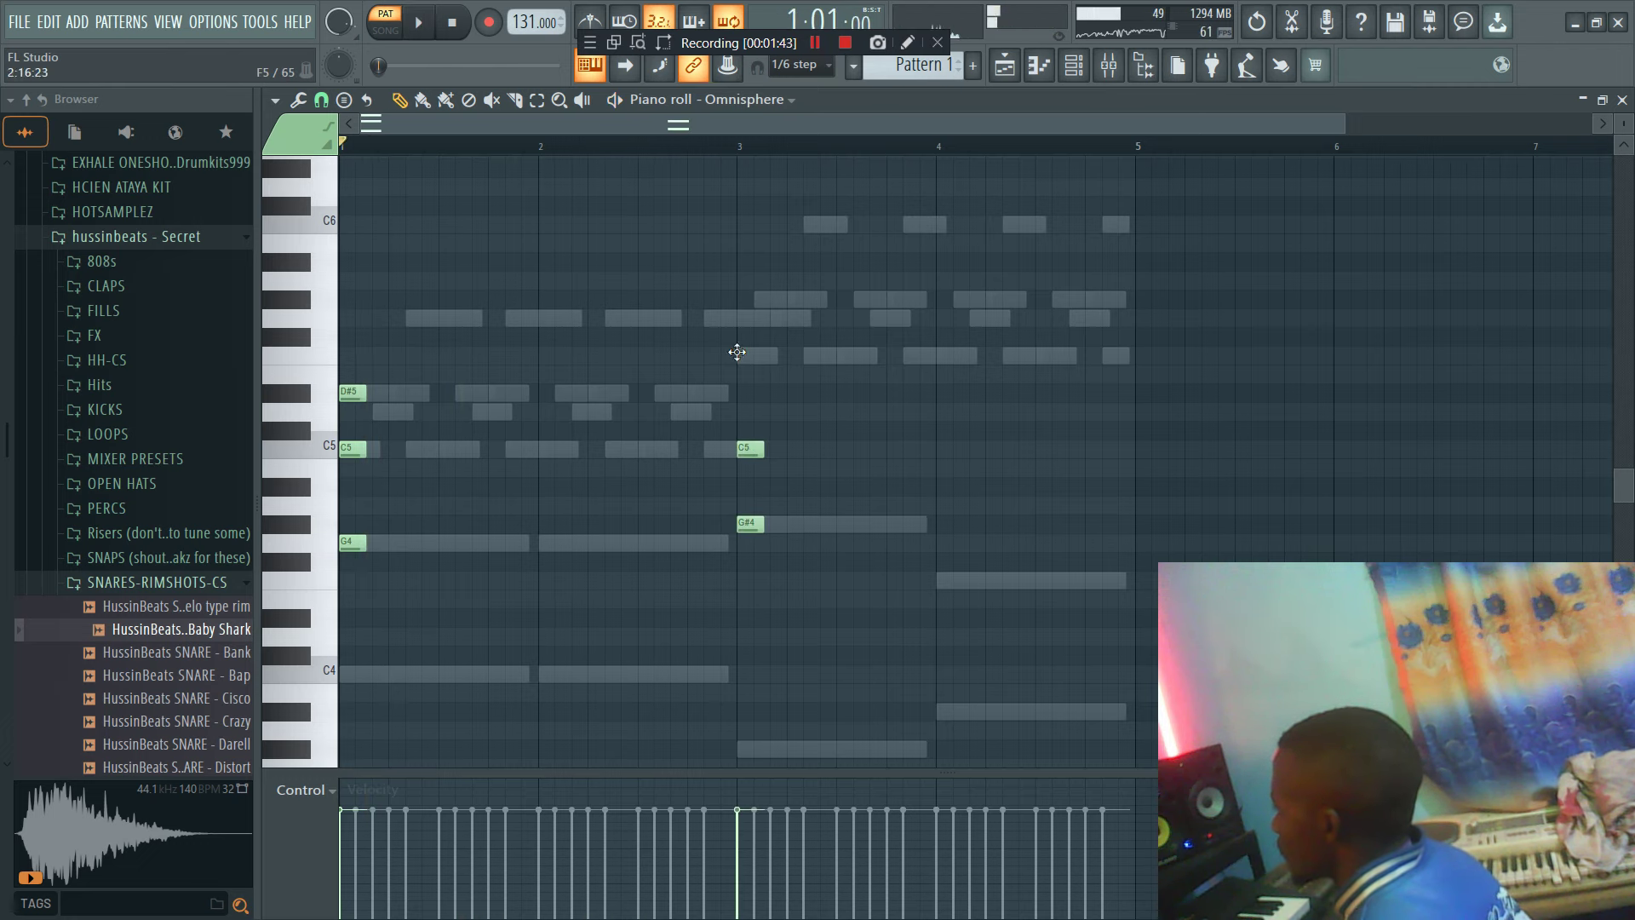
key("space")
Step: Duplicate both Omnisphere chords half a bar after the originals
left_click_drag(935, 591, 339, 274)
left_click_drag(444, 390, 446, 383)
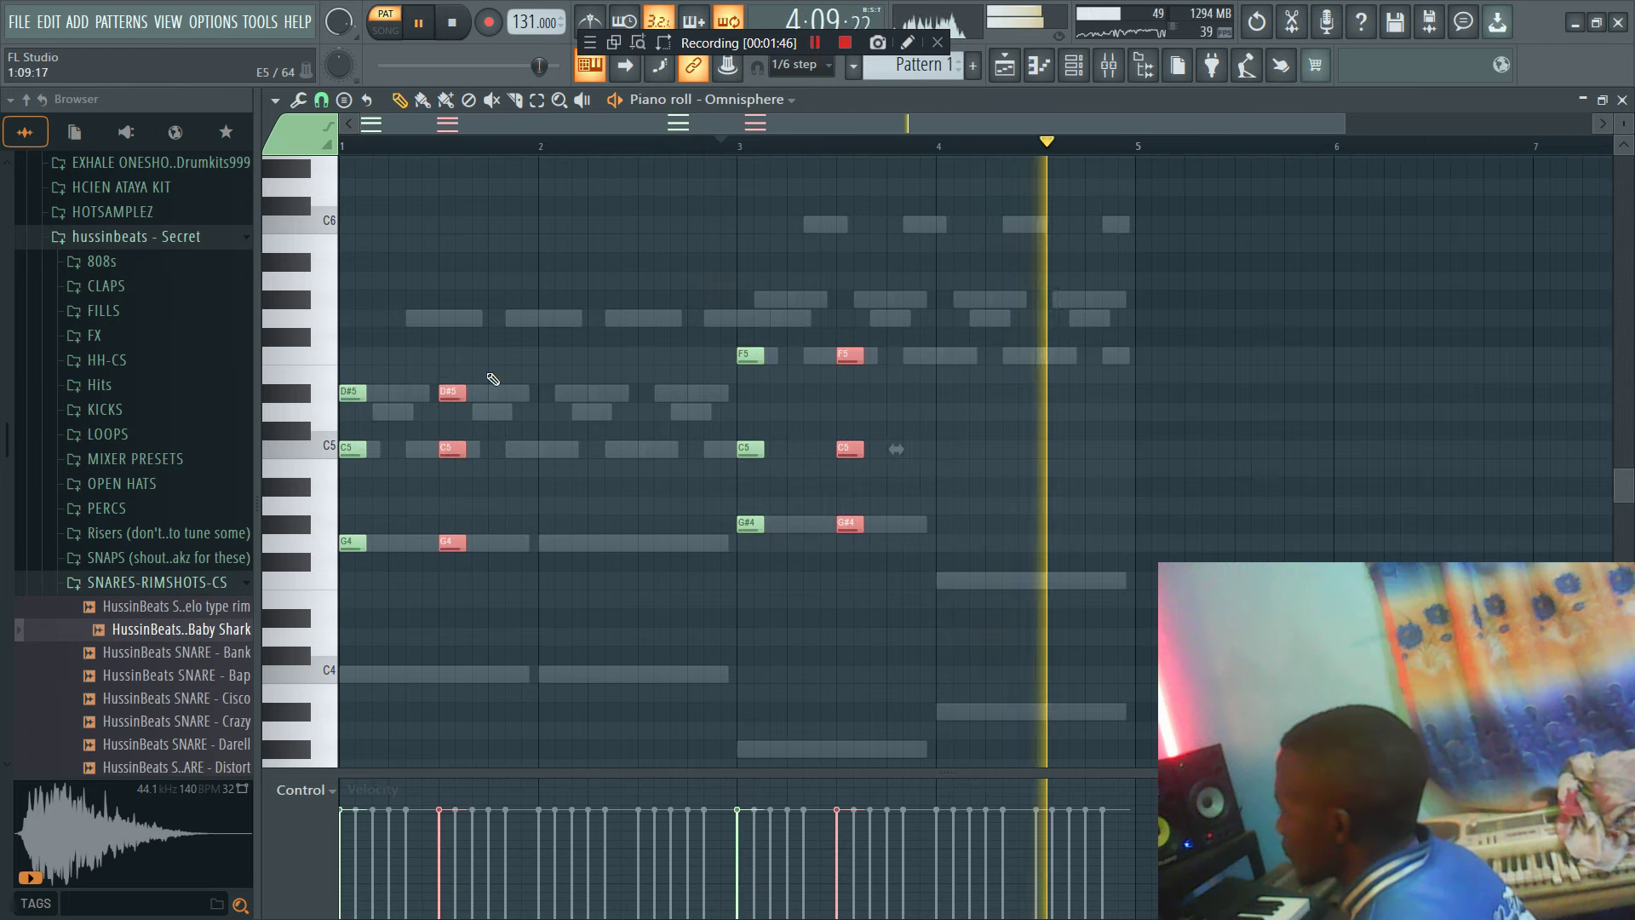
key("ctrl+a")
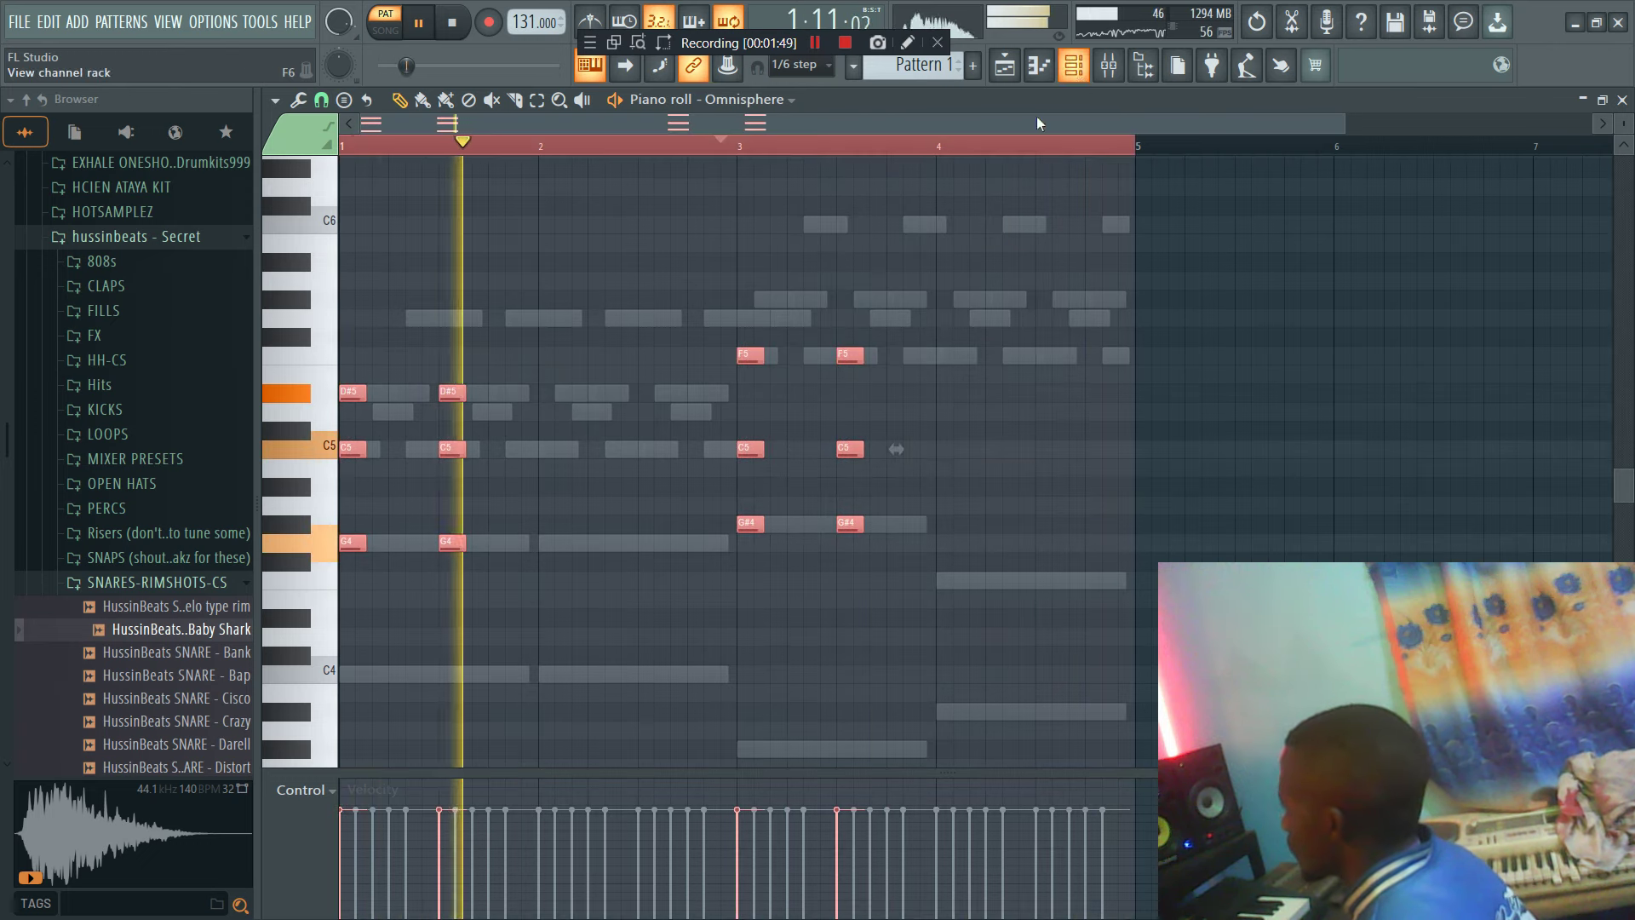
Step: Raise the volume of the Omnisphere channel
key("F6")
left_click_drag(569, 443, 569, 422)
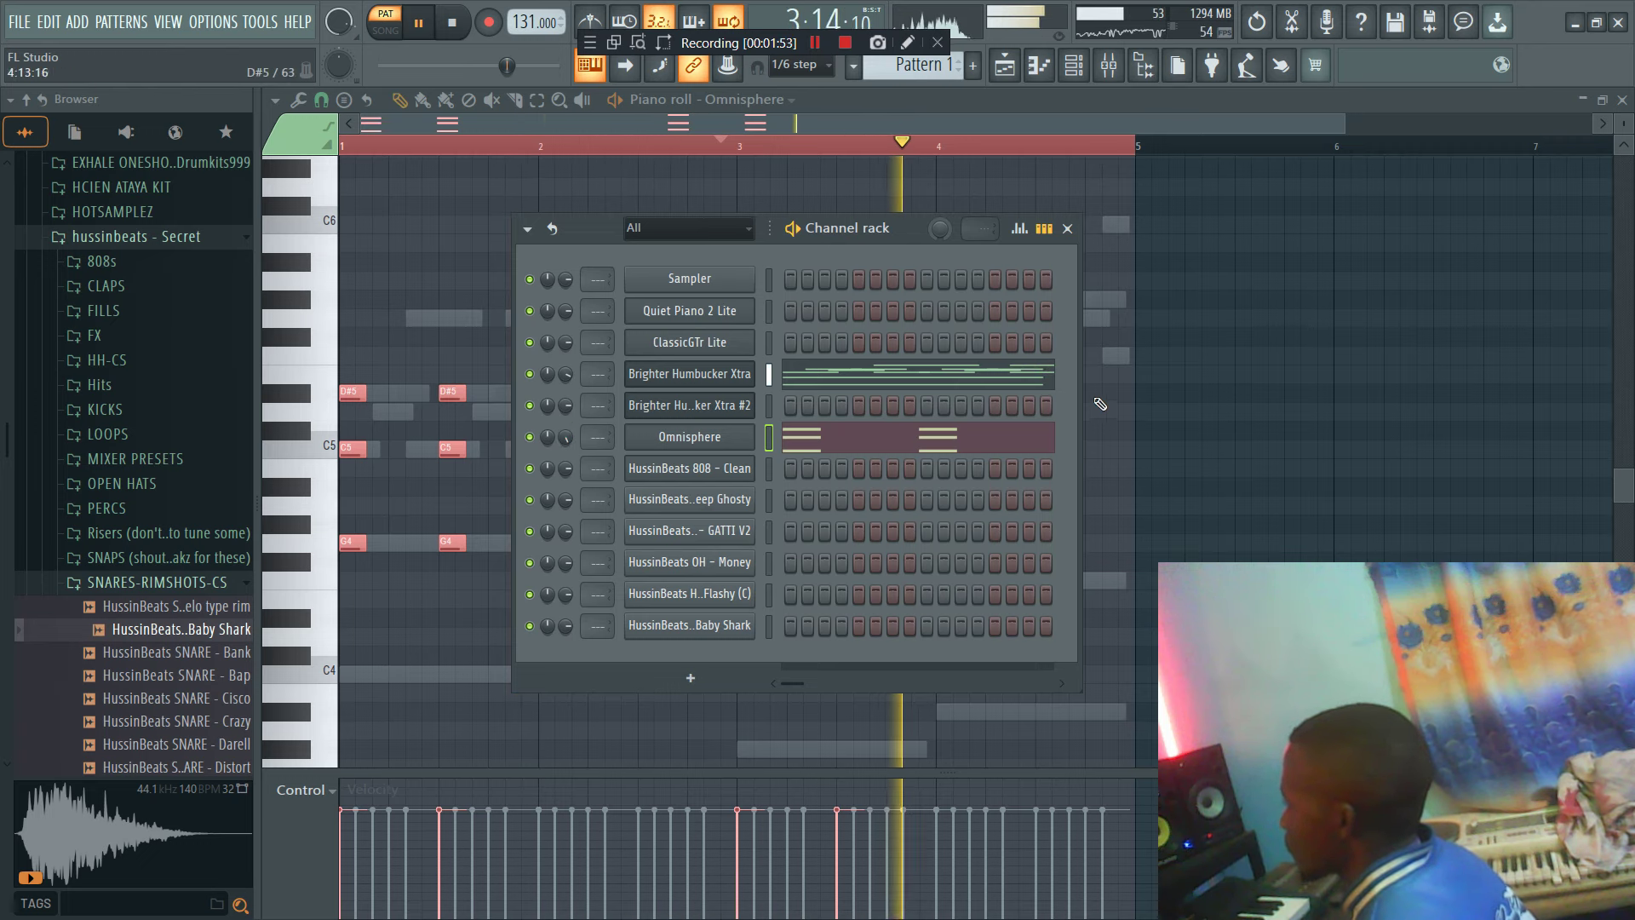
key("F6")
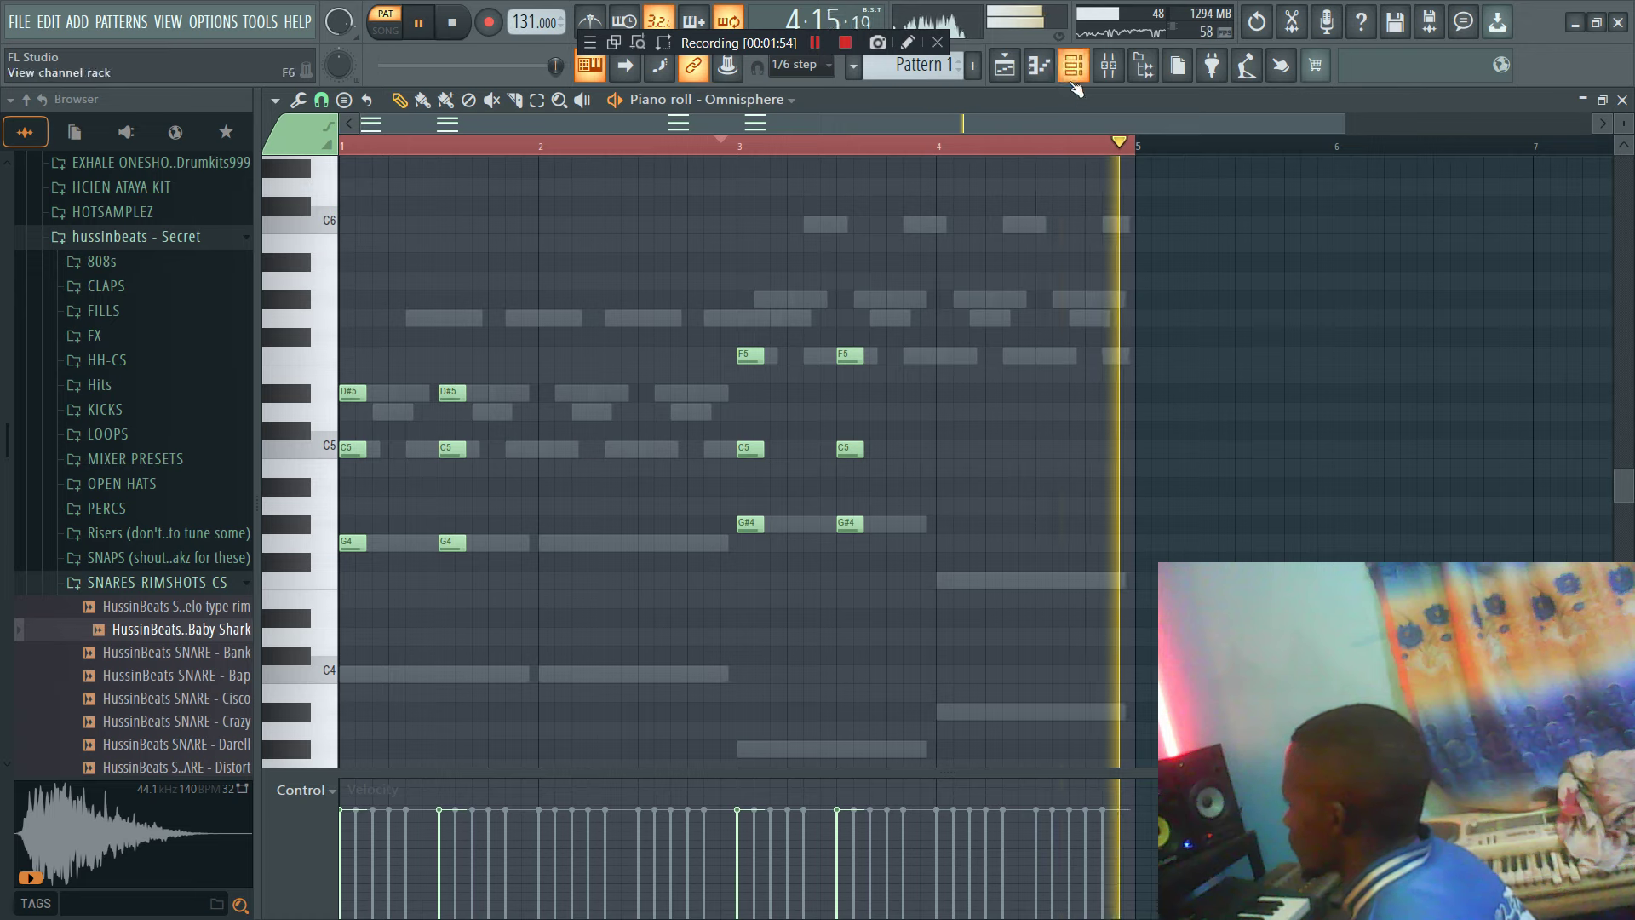
left_click(1073, 81)
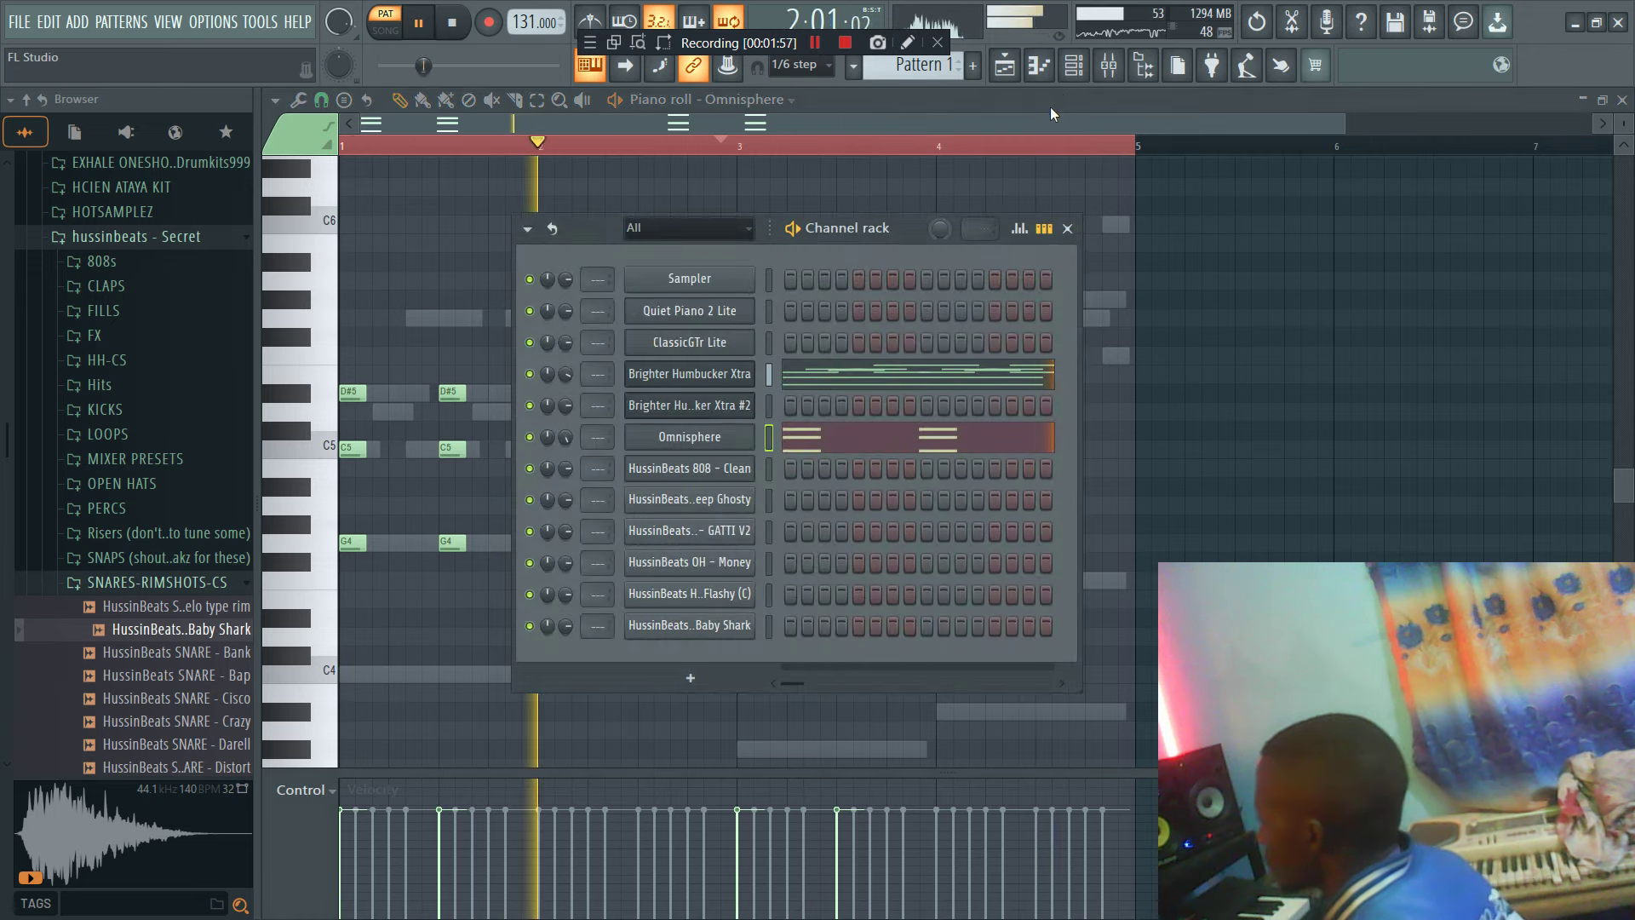
left_click(1108, 66)
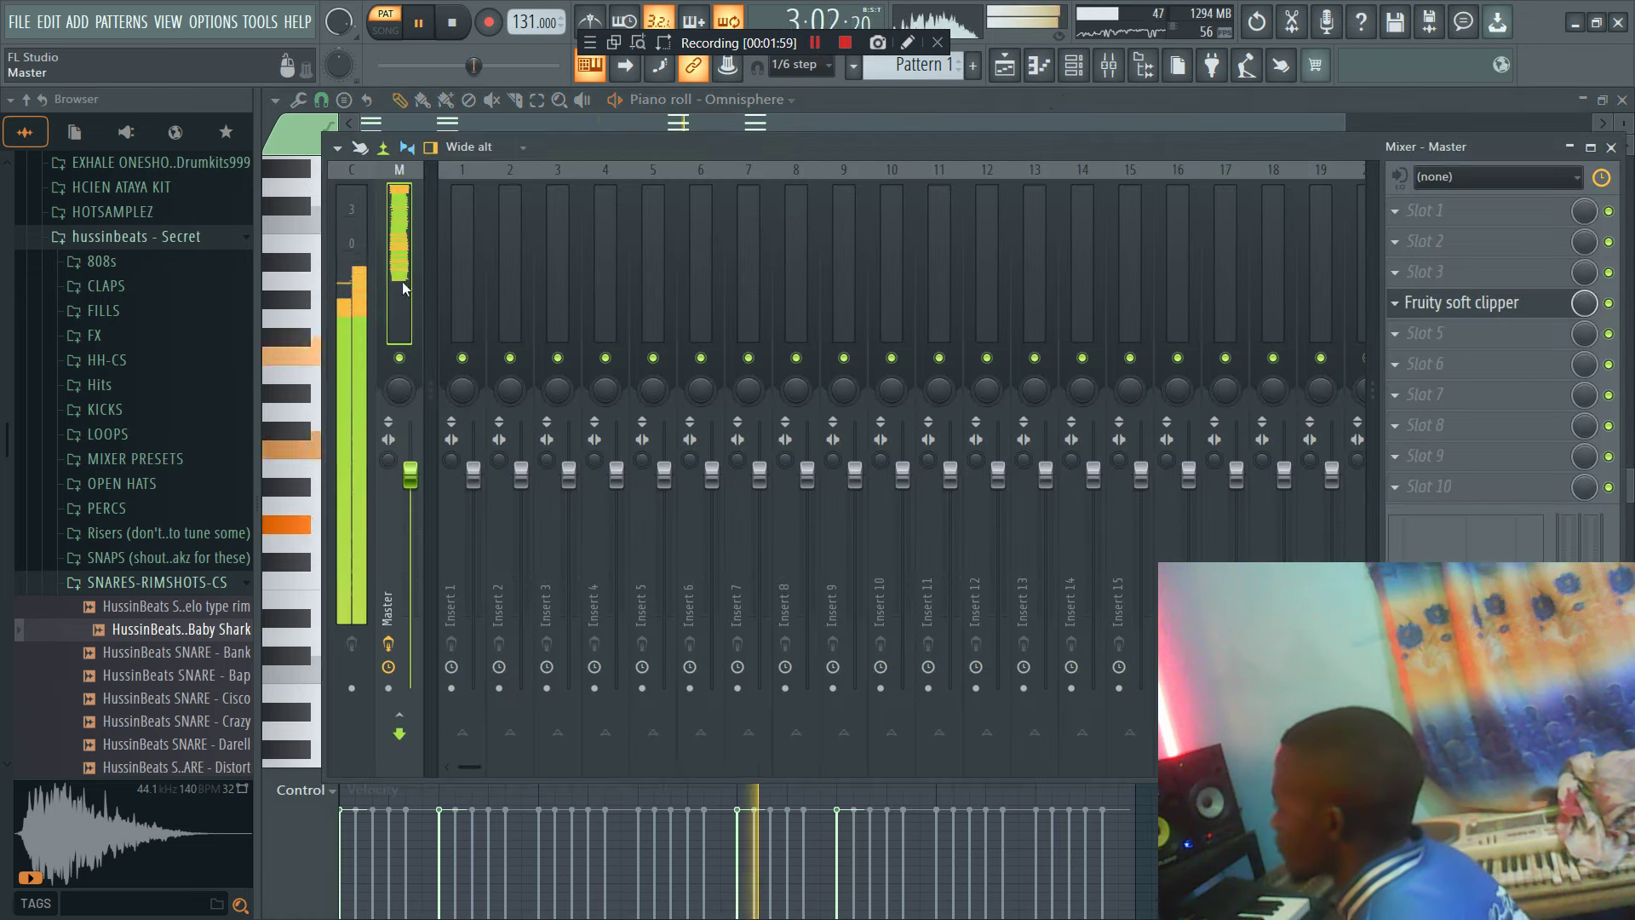
left_click(431, 286)
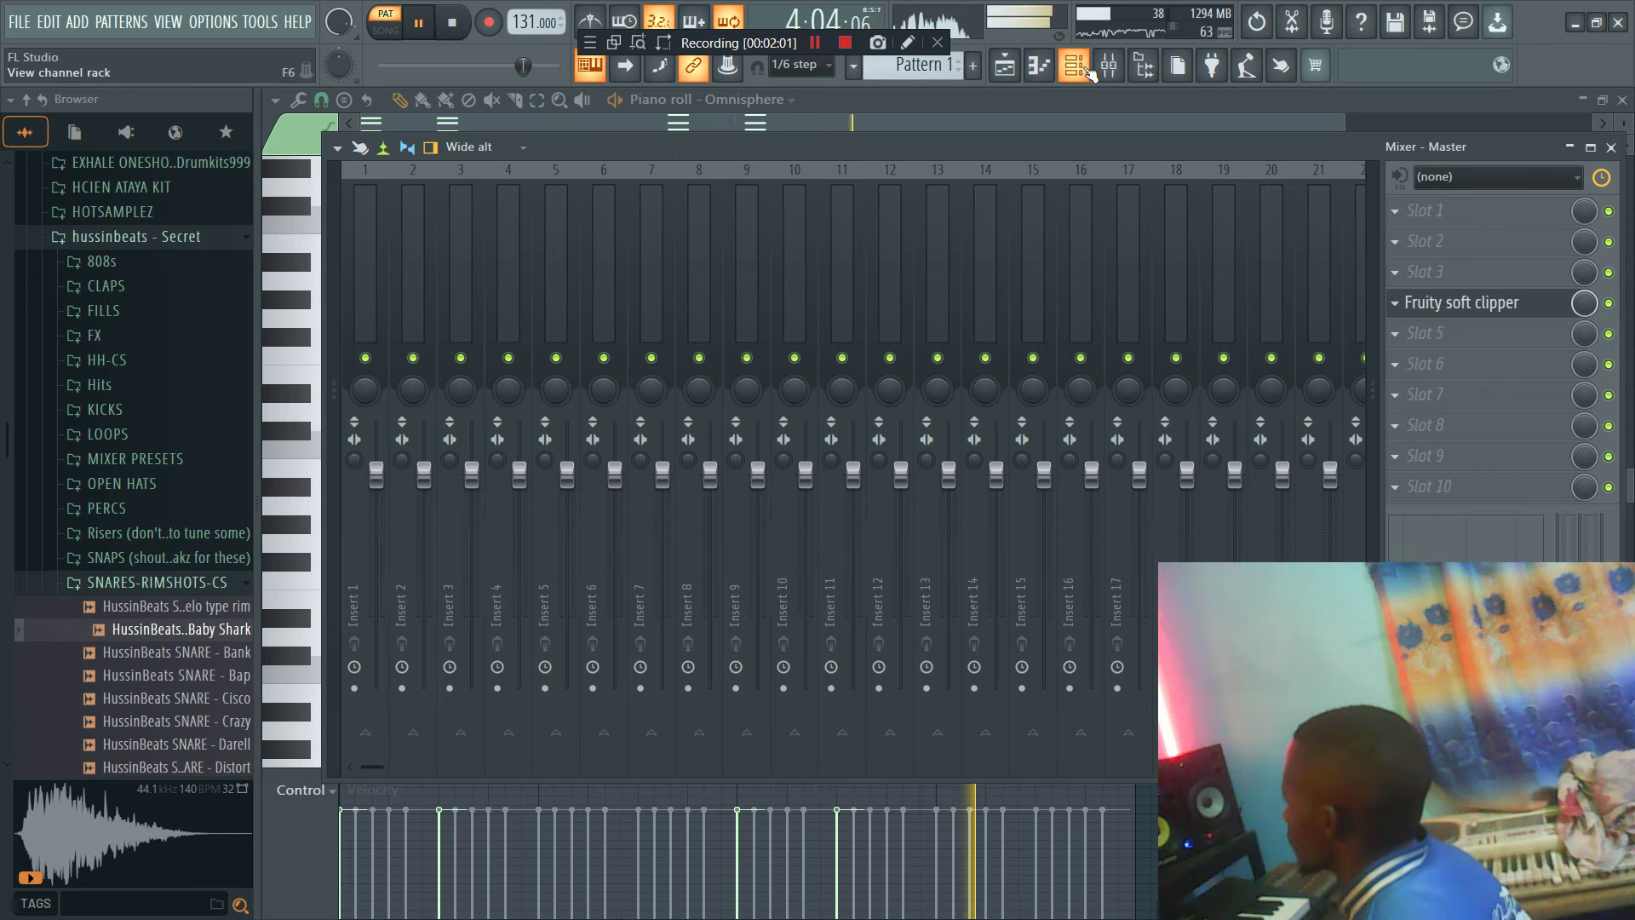
Step: Open the HussinBeats 808 - Clean piano roll and draw a G4 note across bar 1
left_click(1088, 73)
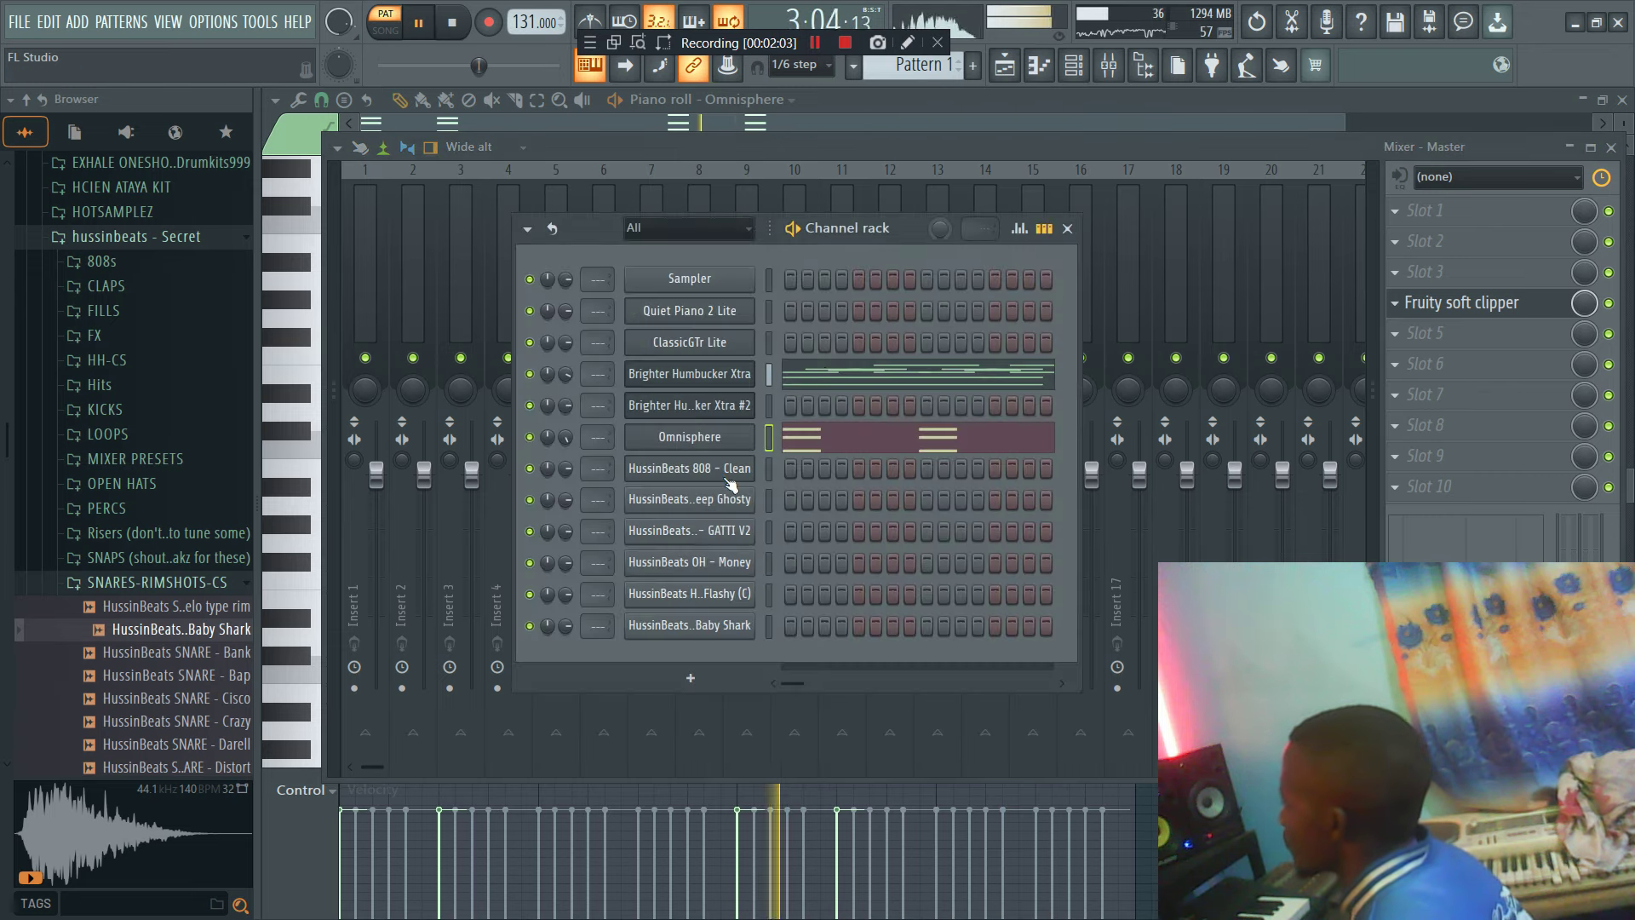
right_click(728, 471)
left_click(786, 469)
left_click_drag(356, 542, 550, 543)
key("space")
Step: Mute every channel except HussinBeats 808 - Clean and the two Brighter Humbucker Xtra channels
key("F6")
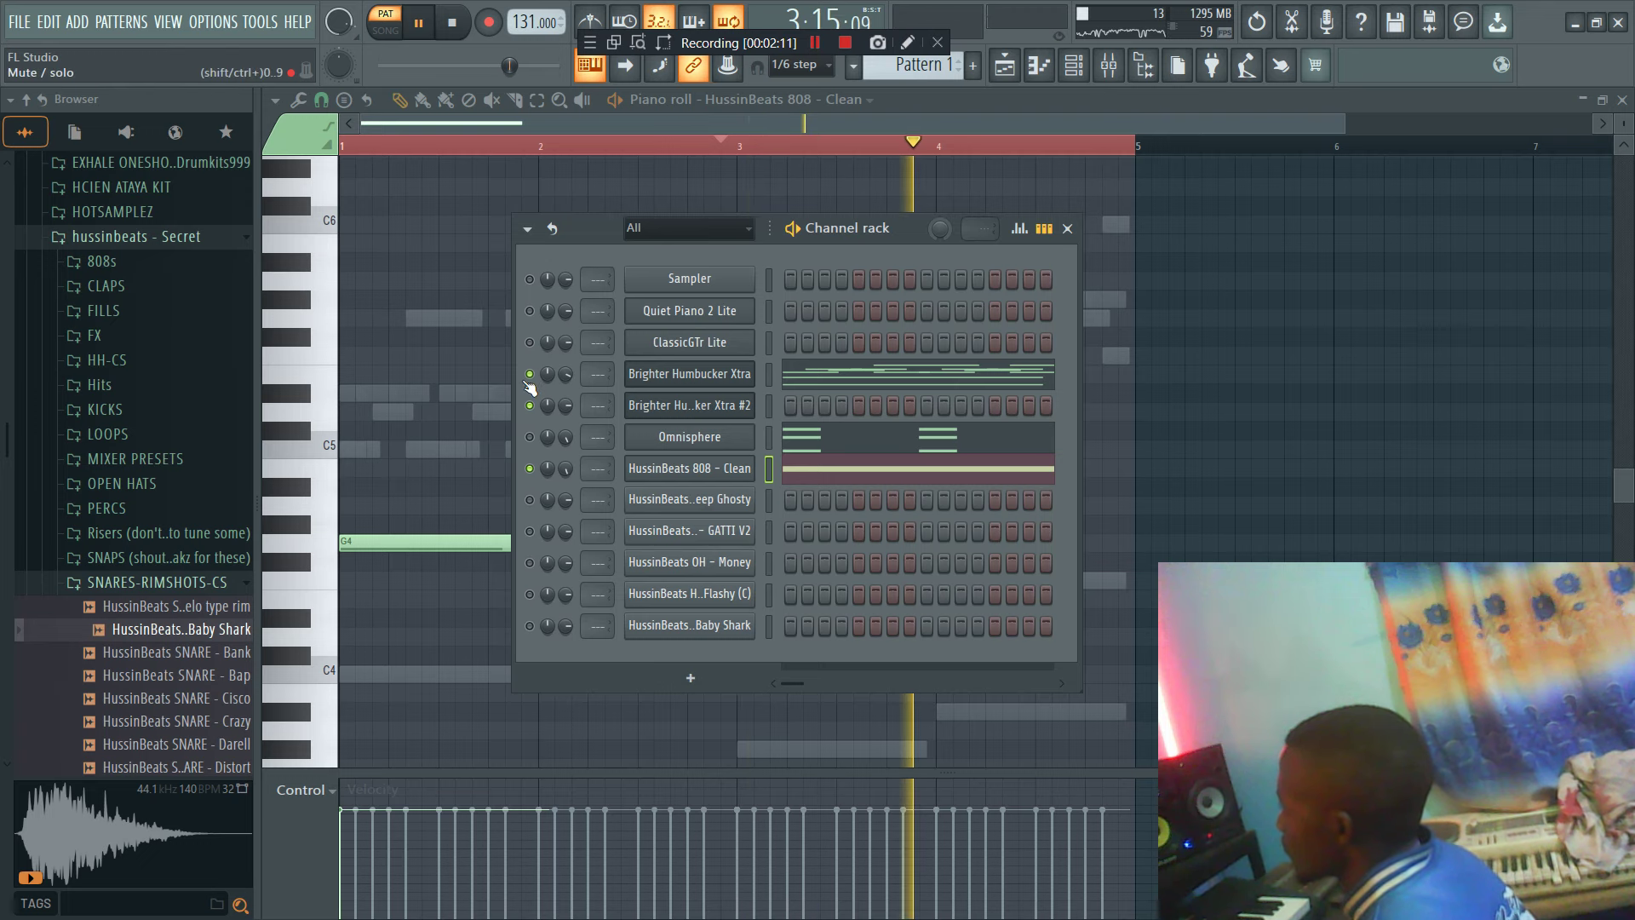
key("space")
key("F6")
Step: Set the 808 line to C6 in bar 1, G#5 in bar 3 and F5 in bar 4, and transpose it down an octave
key("space")
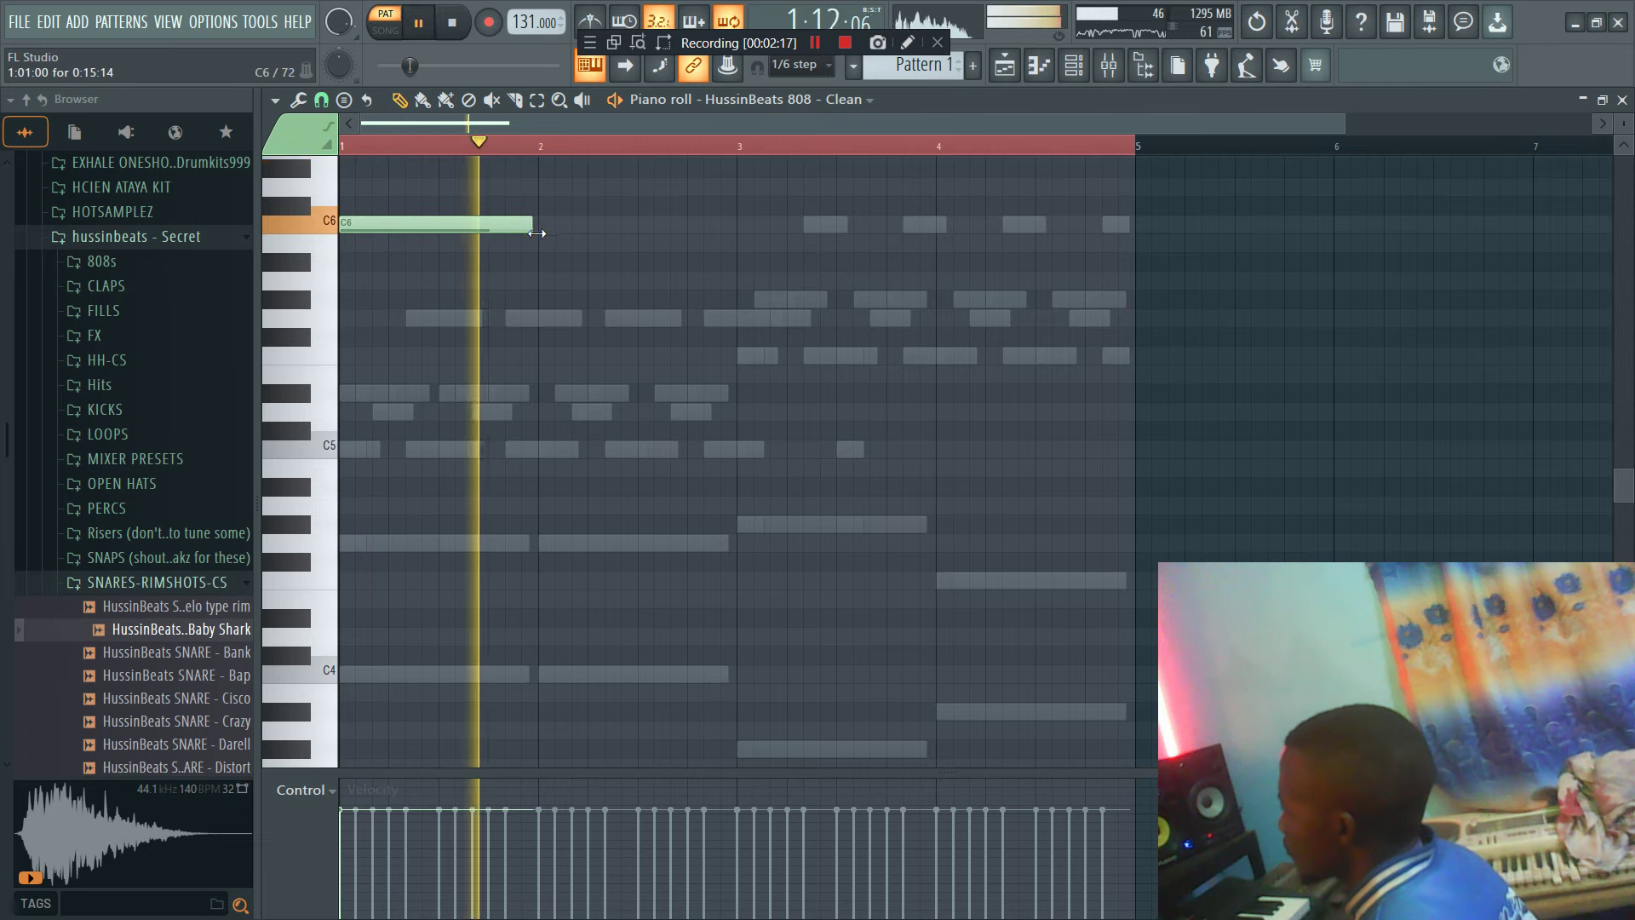
scroll(741, 292, "up", 3)
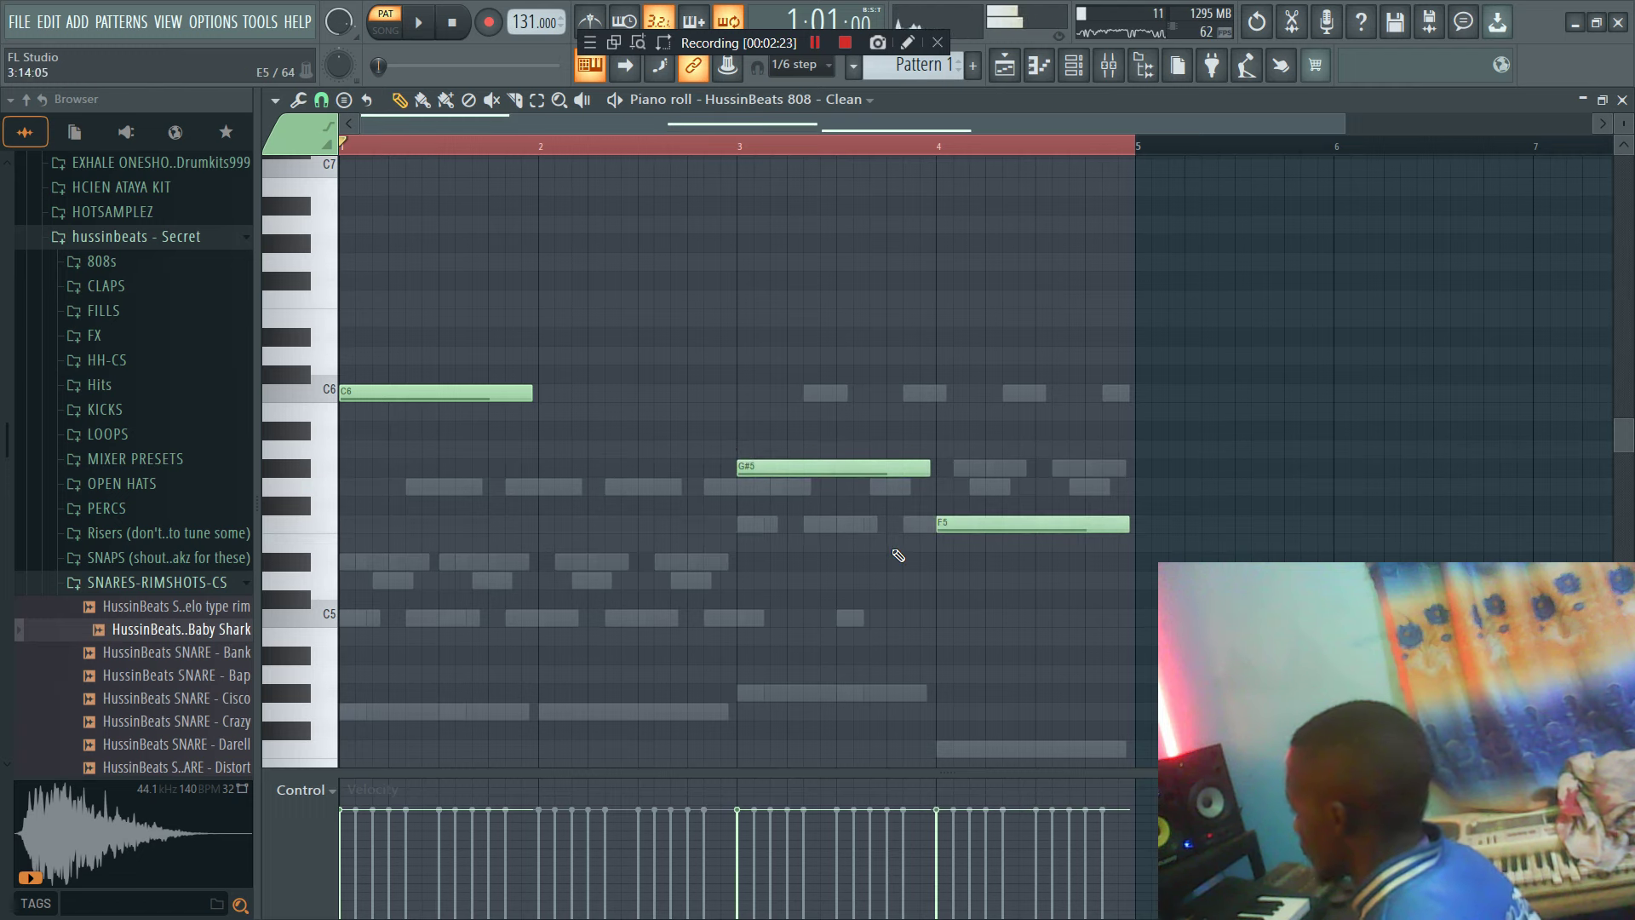
key("ctrl+Down")
key("space")
Step: Transpose the 808 notes in bars 3 and 4 up an octave
left_click_drag(832, 752, 967, 657)
key("ctrl+Up")
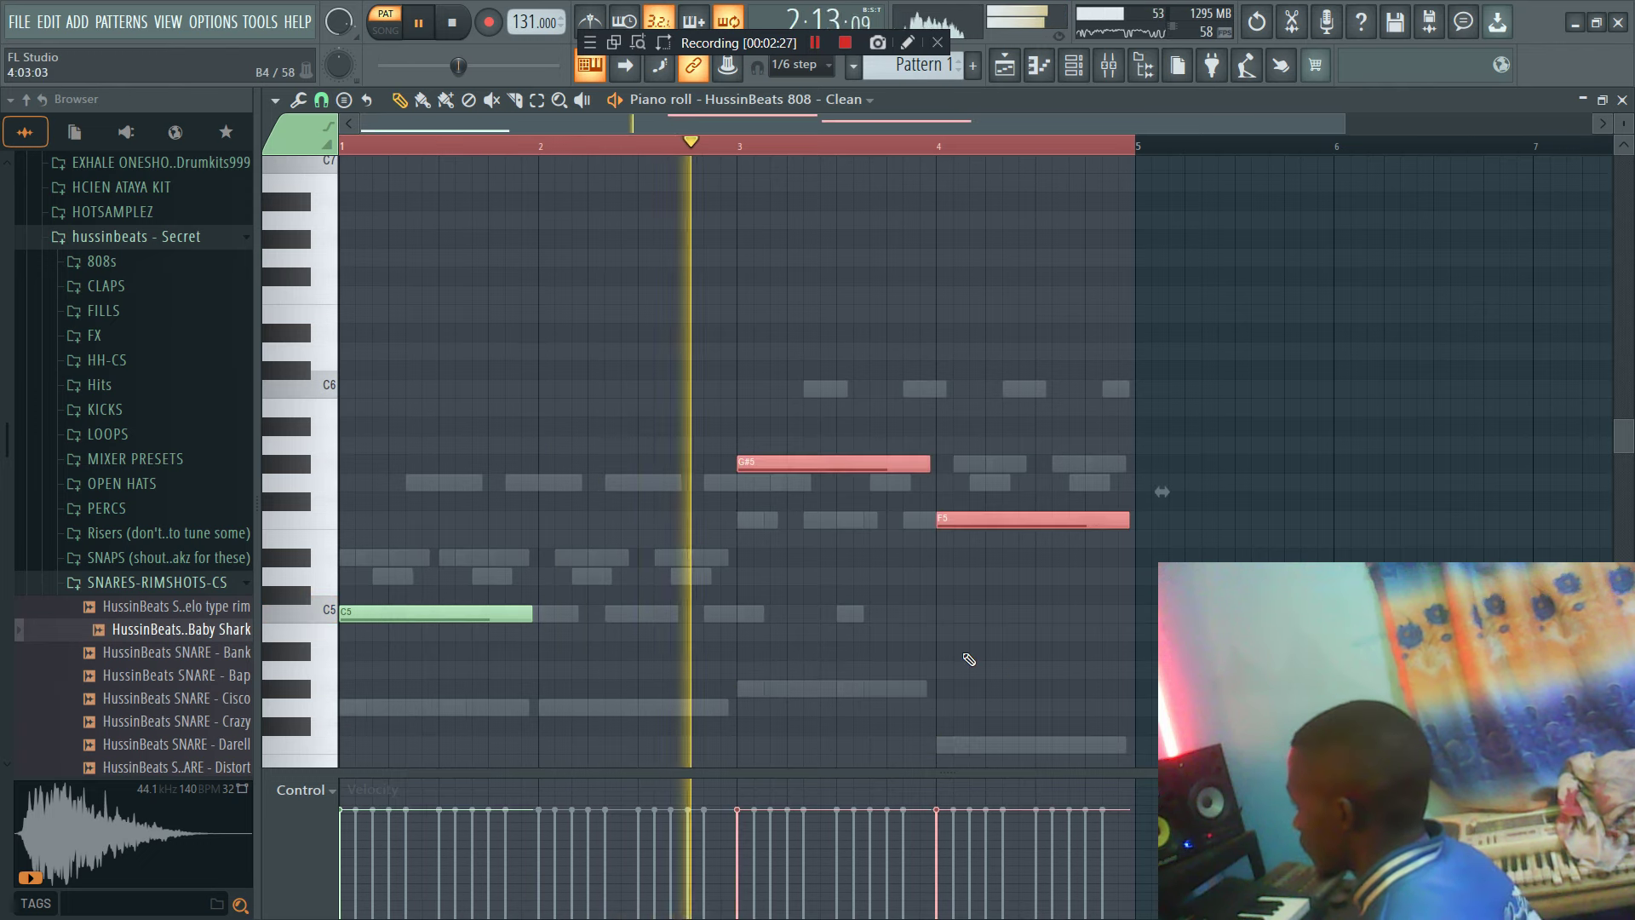
left_click(1025, 411)
right_click(1040, 412)
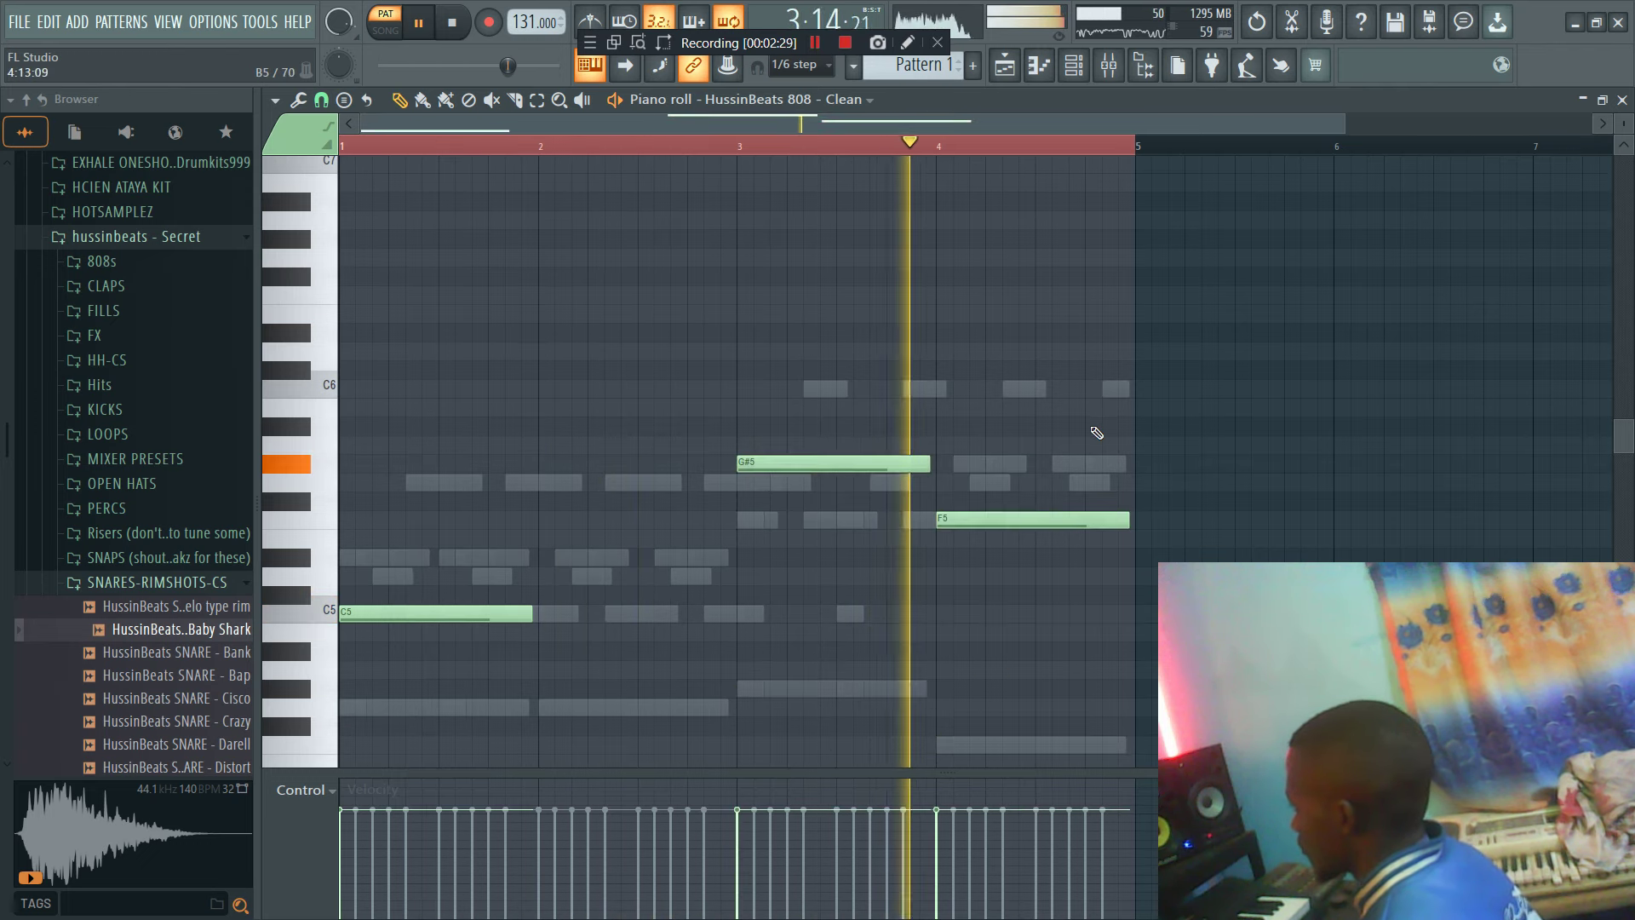
Step: Route the Brighter Humbucker Xtra channel to mixer track 1 and load Fruity Parametric EQ 2 in slot 4
key("F6")
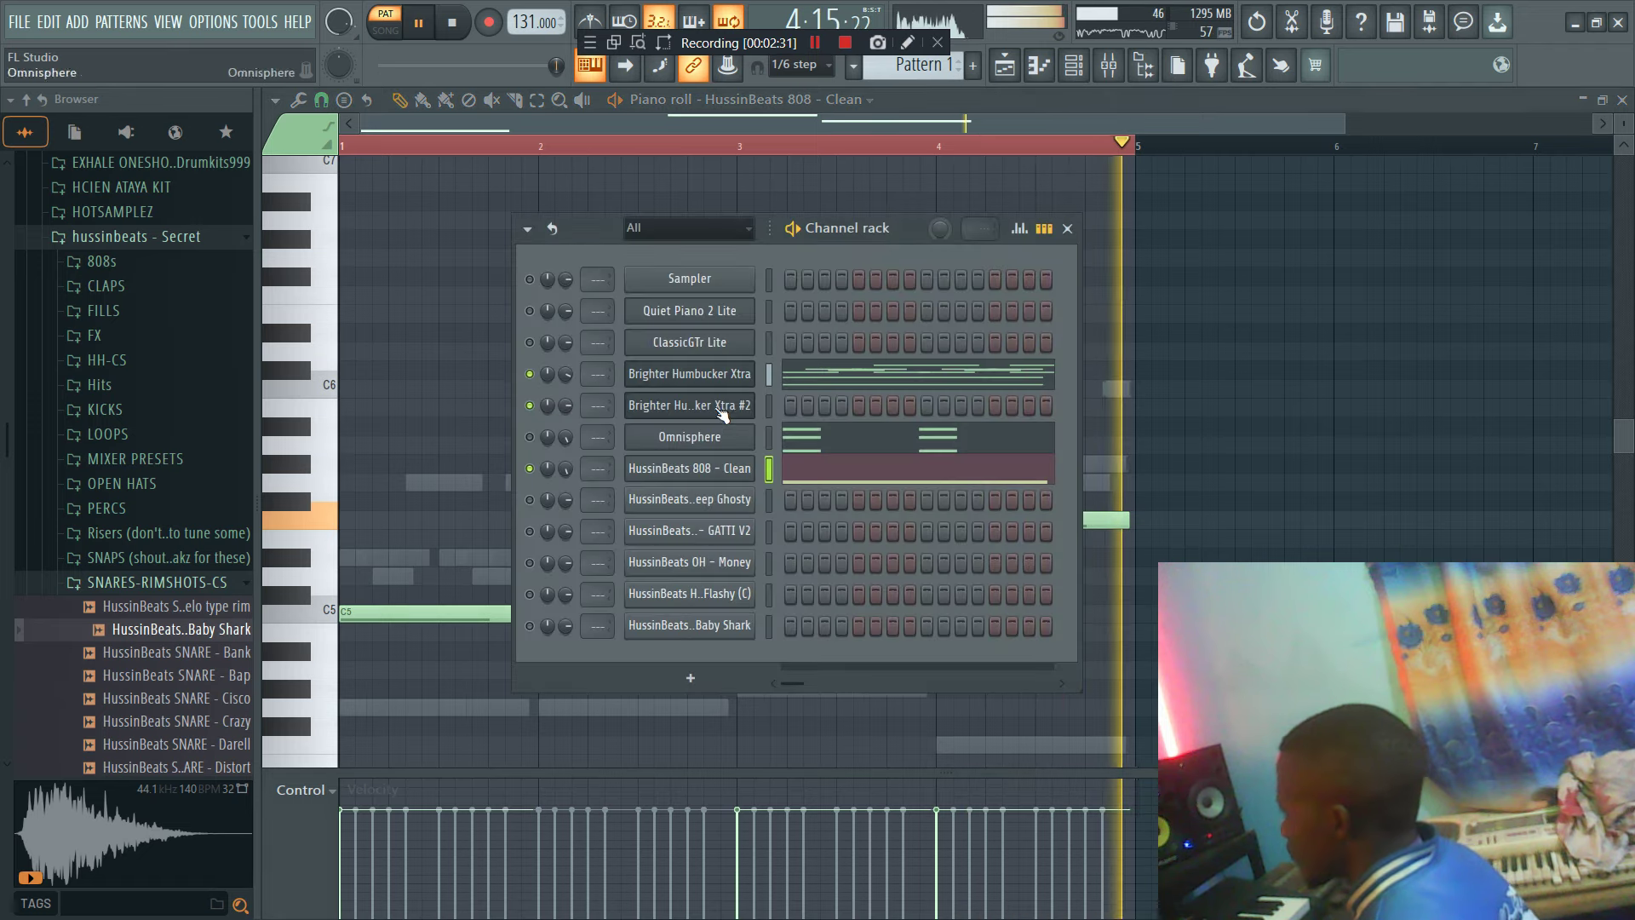
left_click(768, 374)
key("ctrl+l")
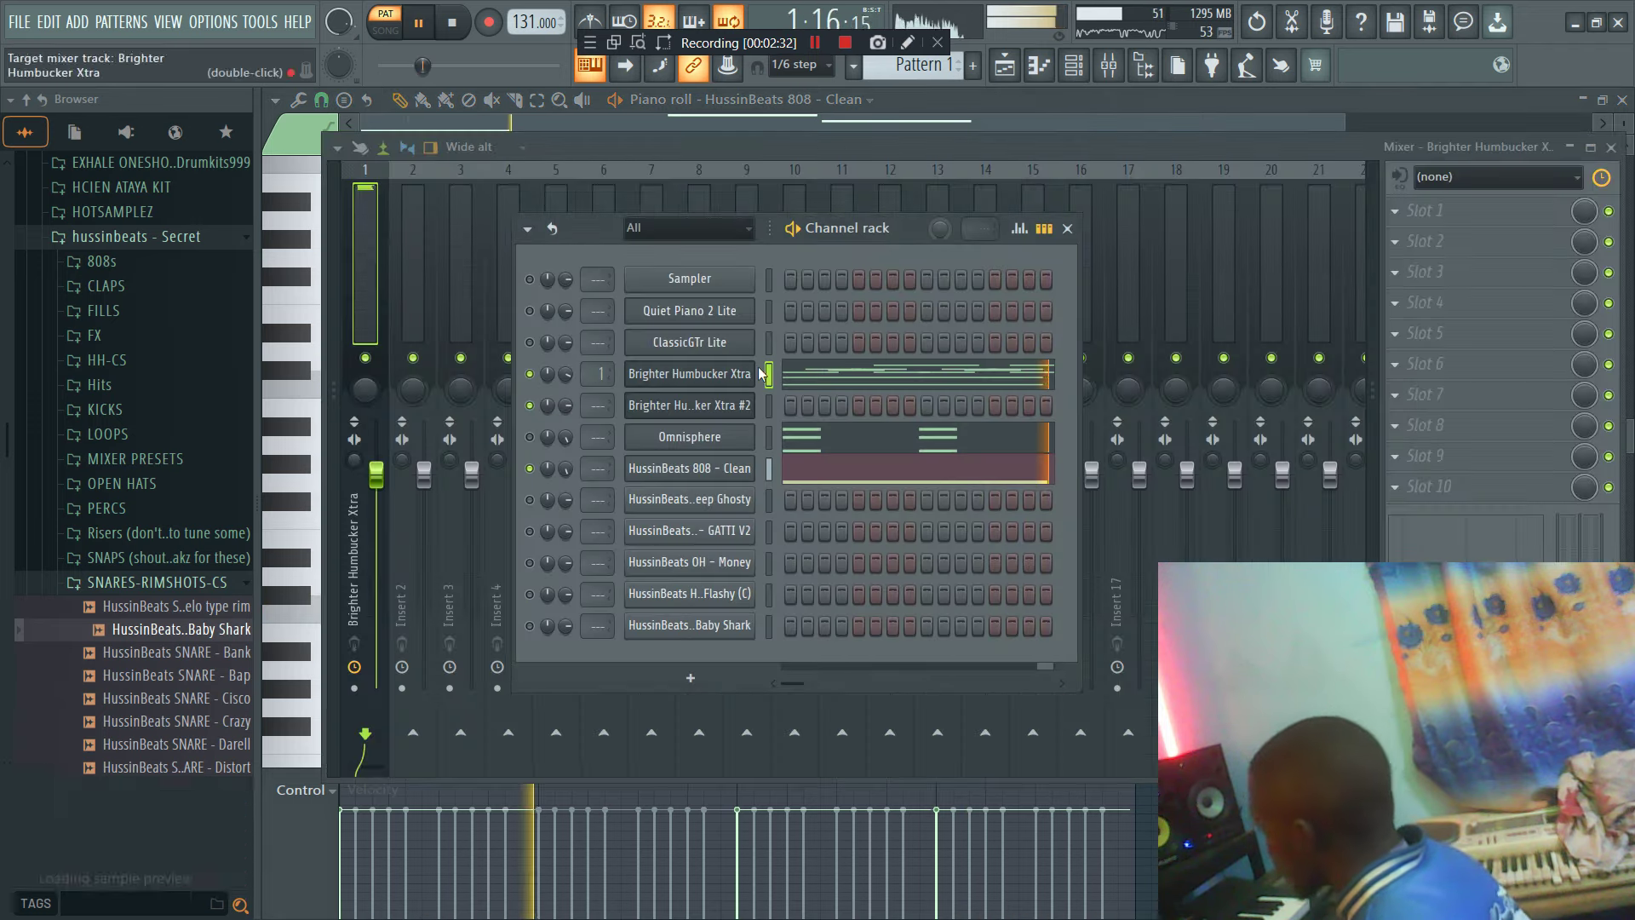
left_click(1436, 307)
left_click(750, 227)
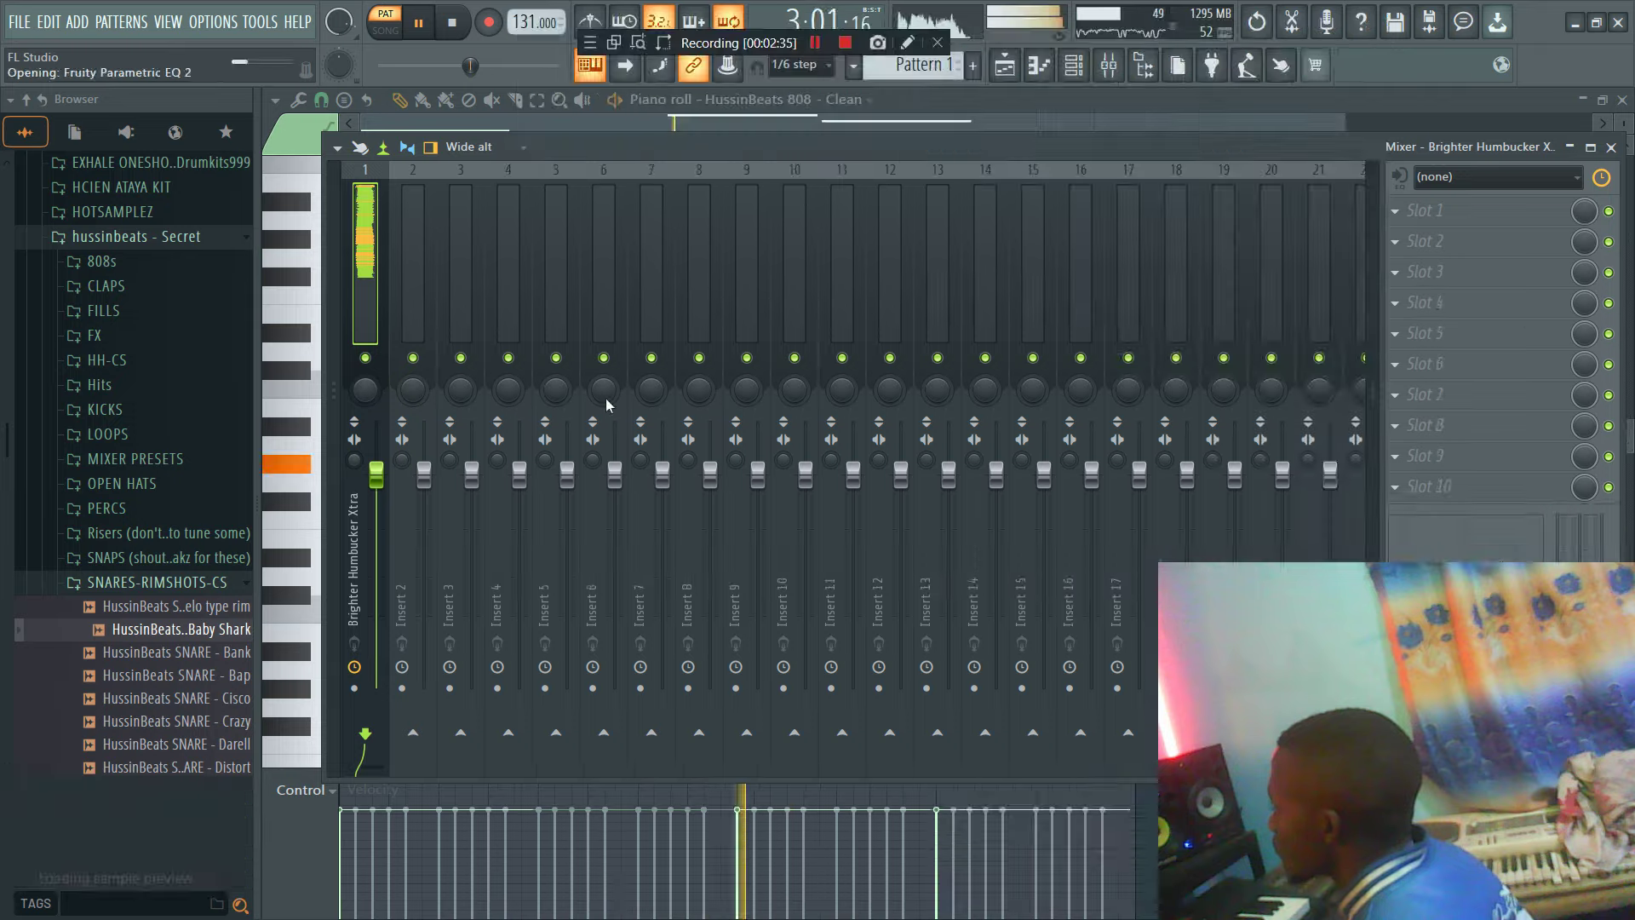
Step: Lower EQ band 1 (low shelf) to -18 dB at about 149 Hz on the Brighter Humbucker Xtra mixer track
left_click_drag(556, 556, 615, 675)
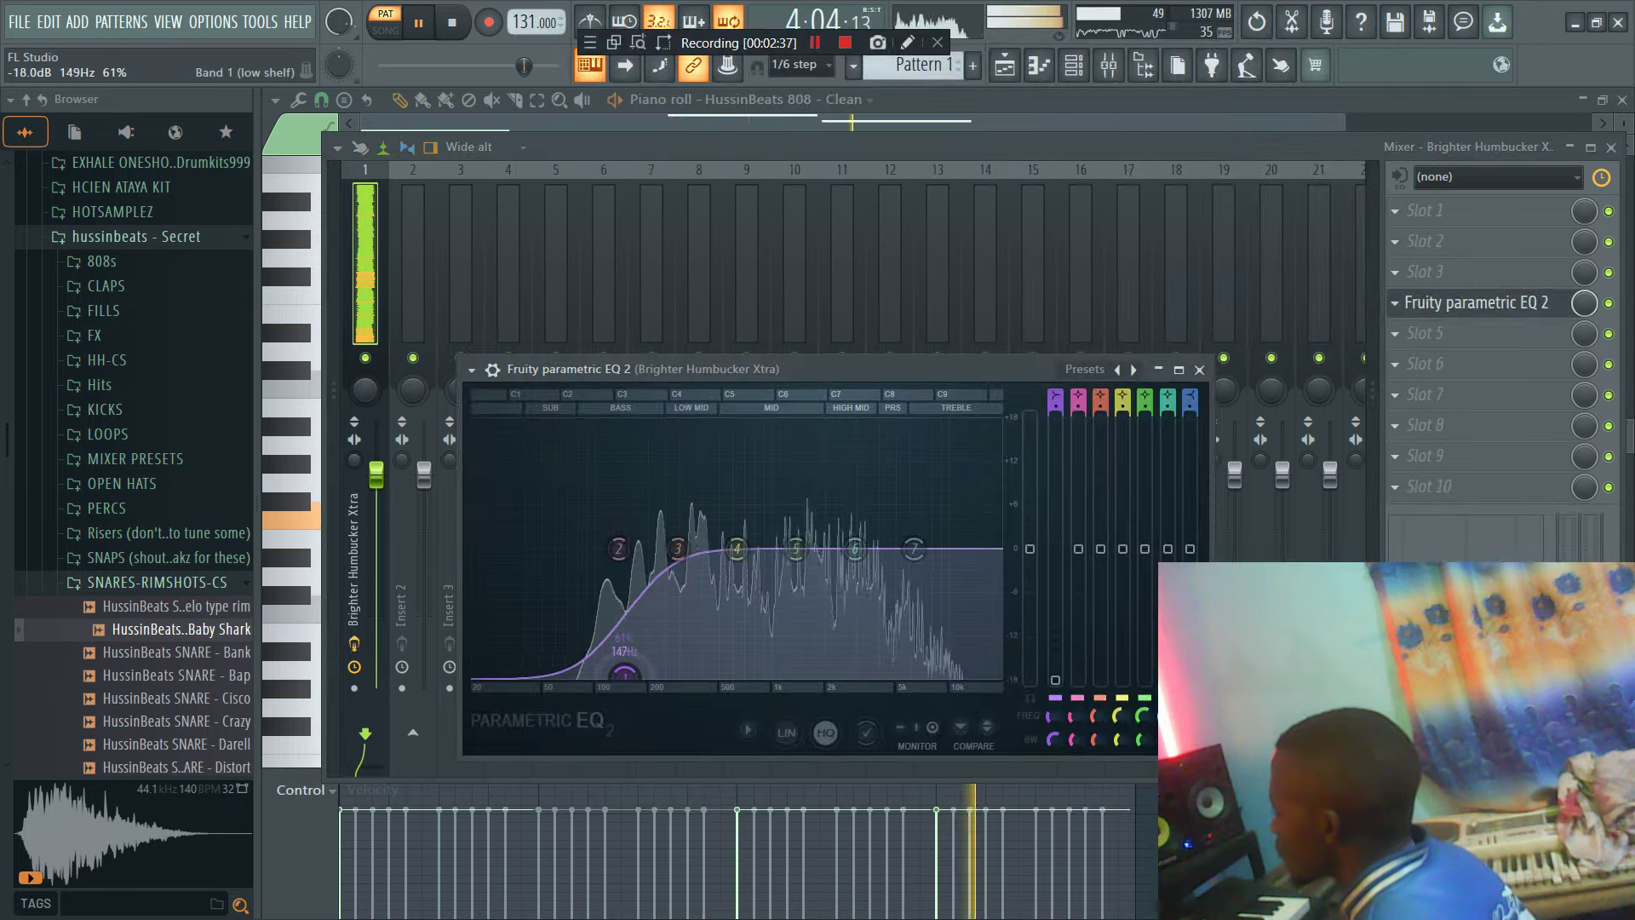
Step: Unmute all channels and place short C5 notes every half bar through bars 1 to 4 for HussinBeats OH - Money
left_click(1086, 72)
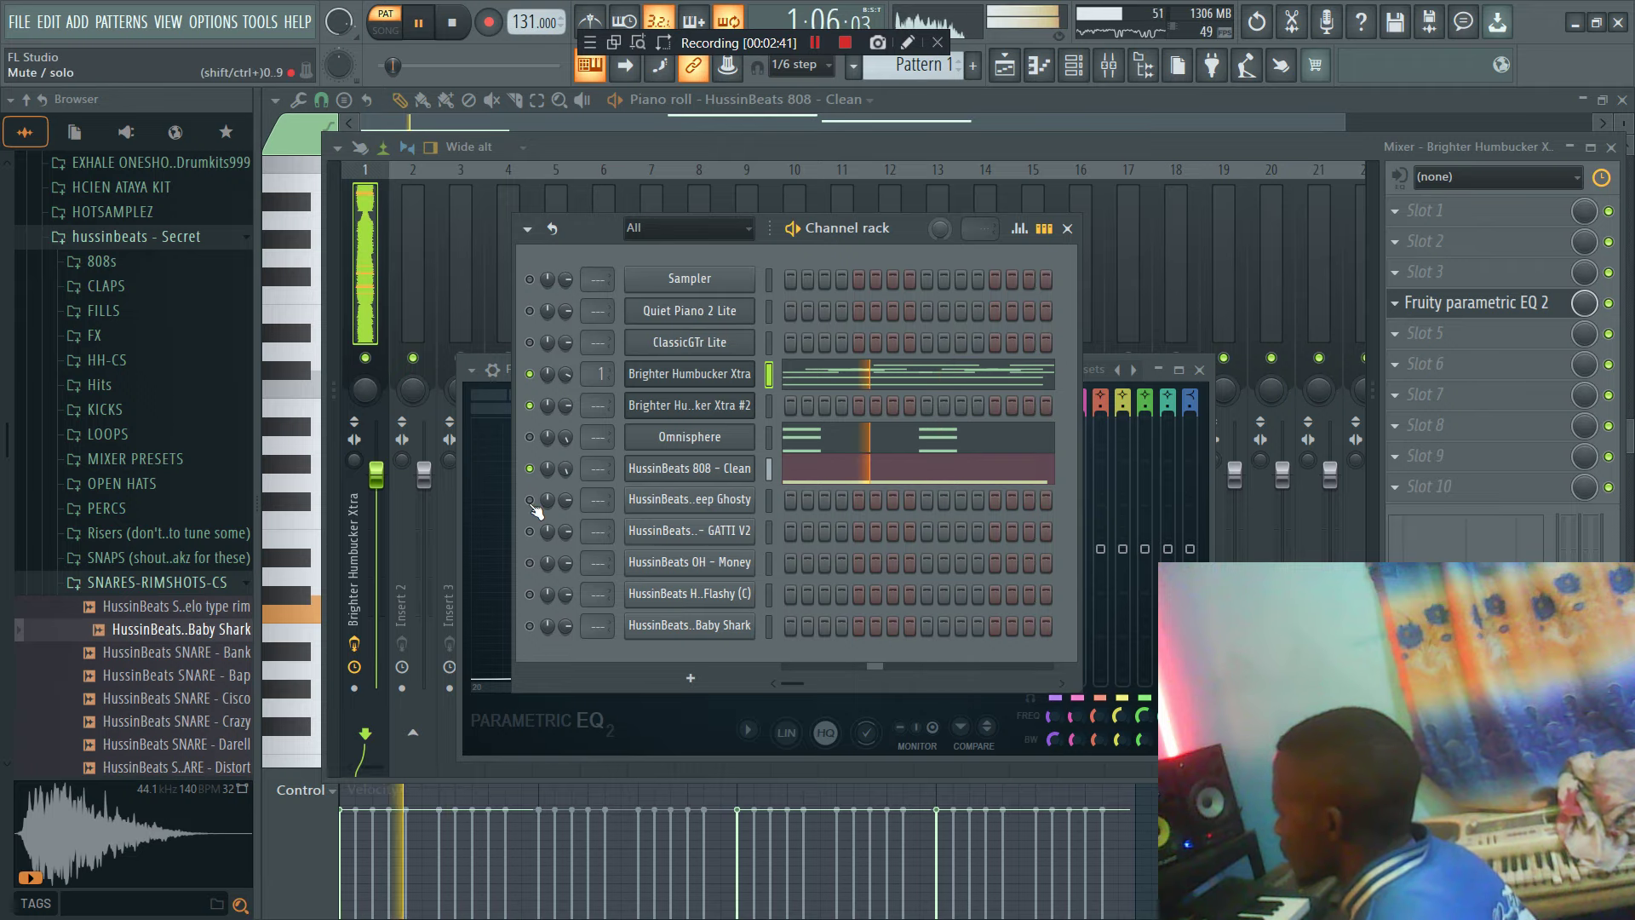
right_click(737, 567)
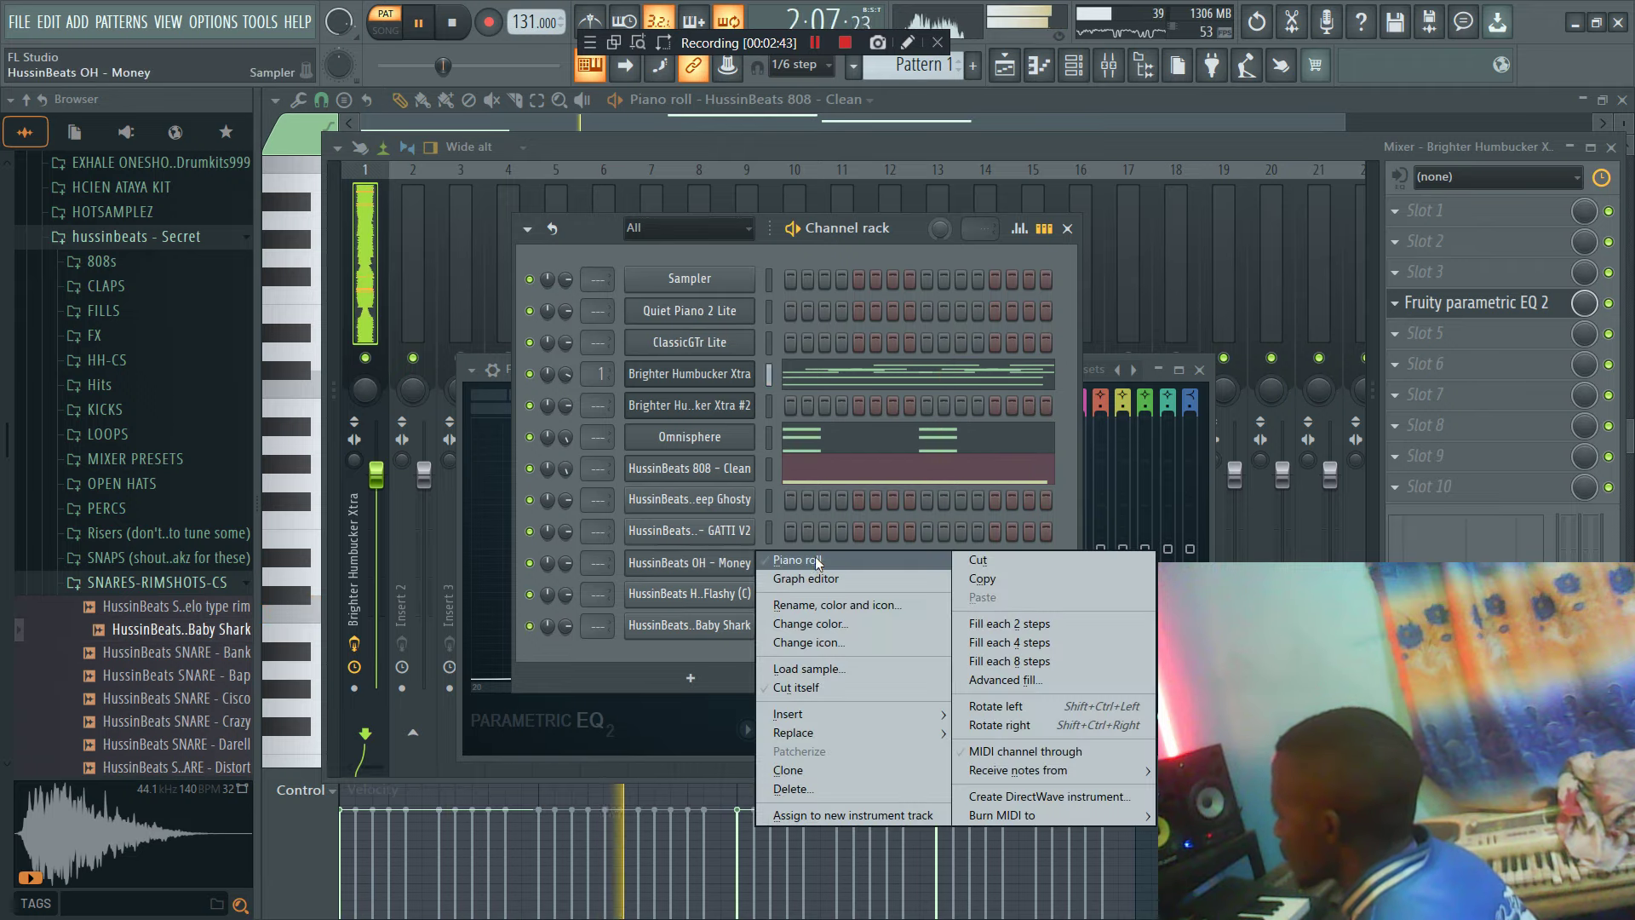
left_click(775, 569)
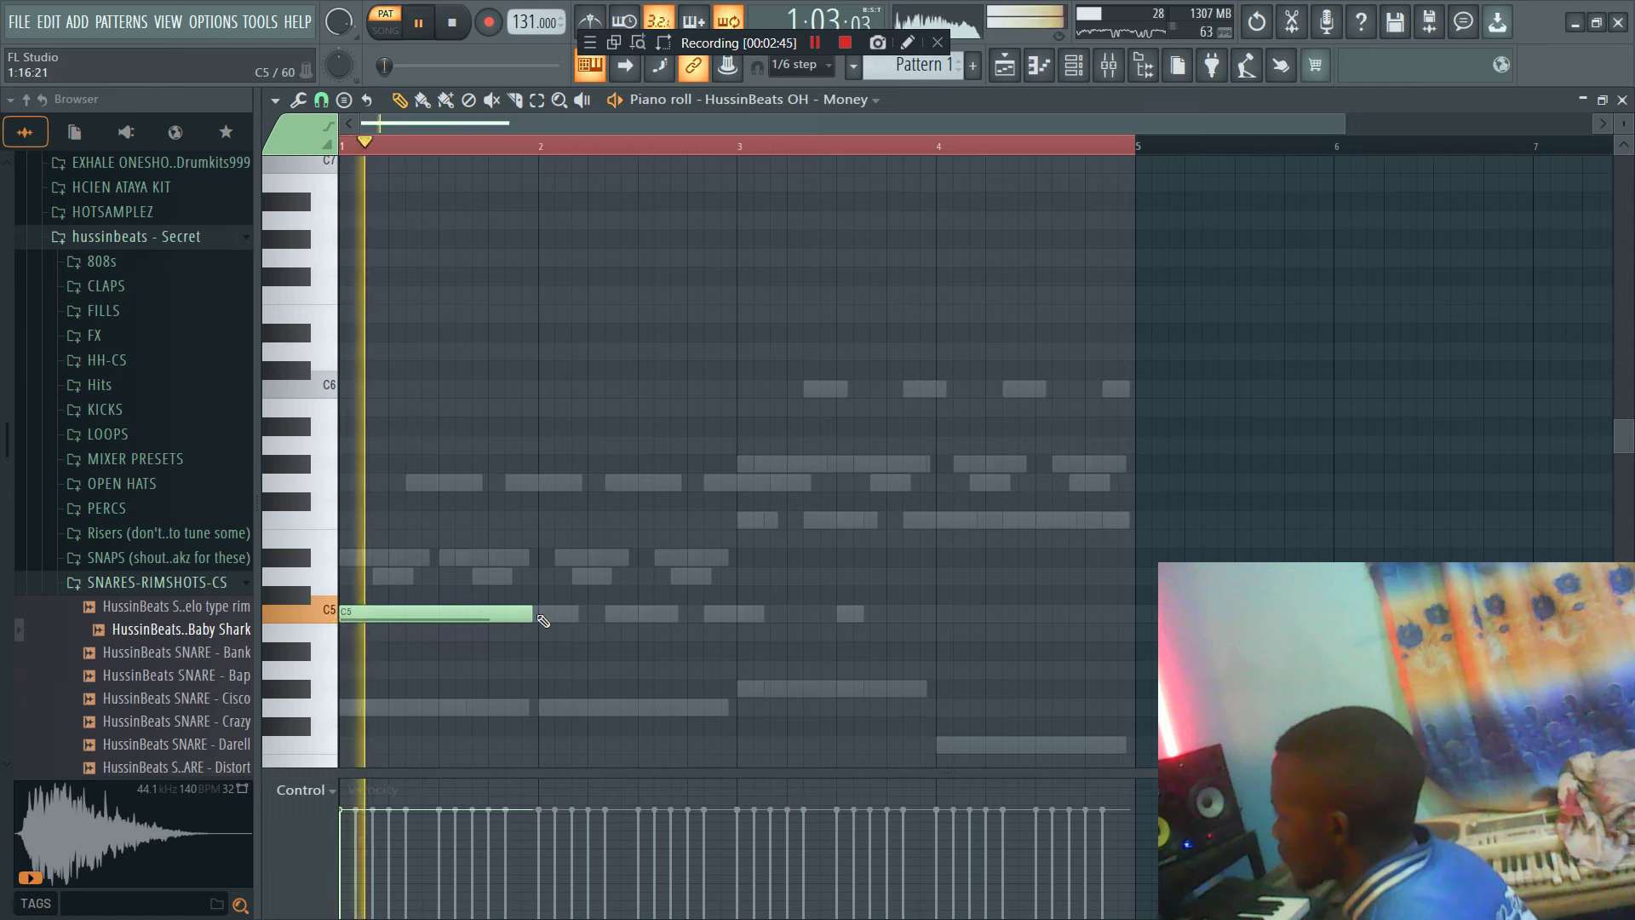
key("space")
key("space")
left_click(444, 613)
left_click(543, 613)
left_click(643, 613)
left_click(743, 613)
left_click(843, 613)
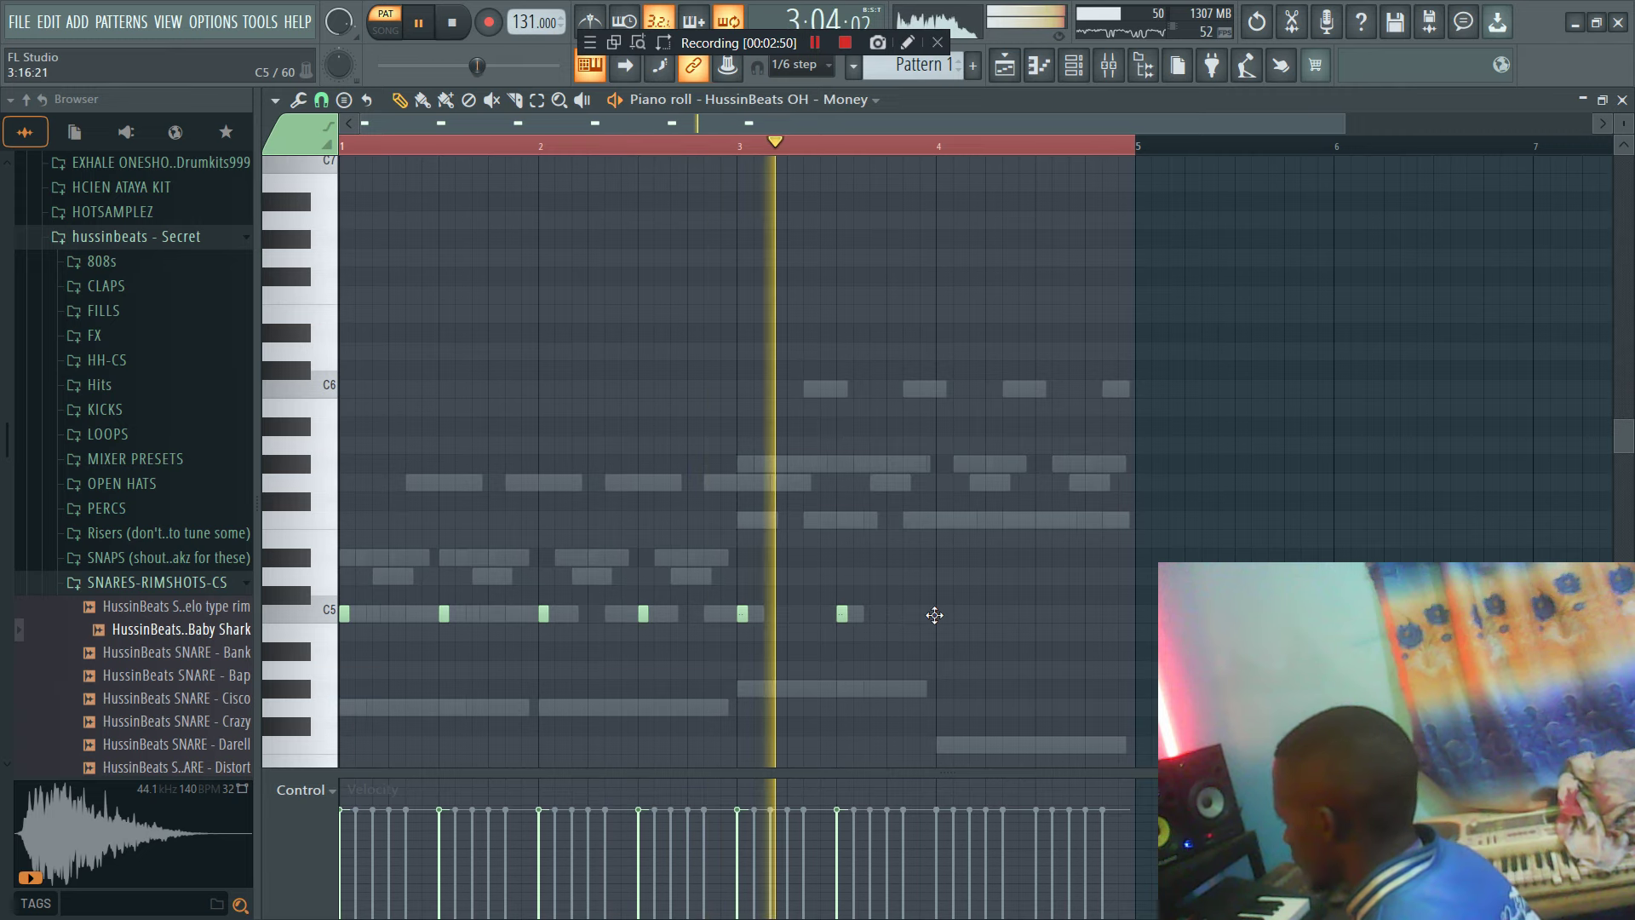
Step: Try out a single HussinBeats HIT - Flashy (C) note in bar 1
key("F6")
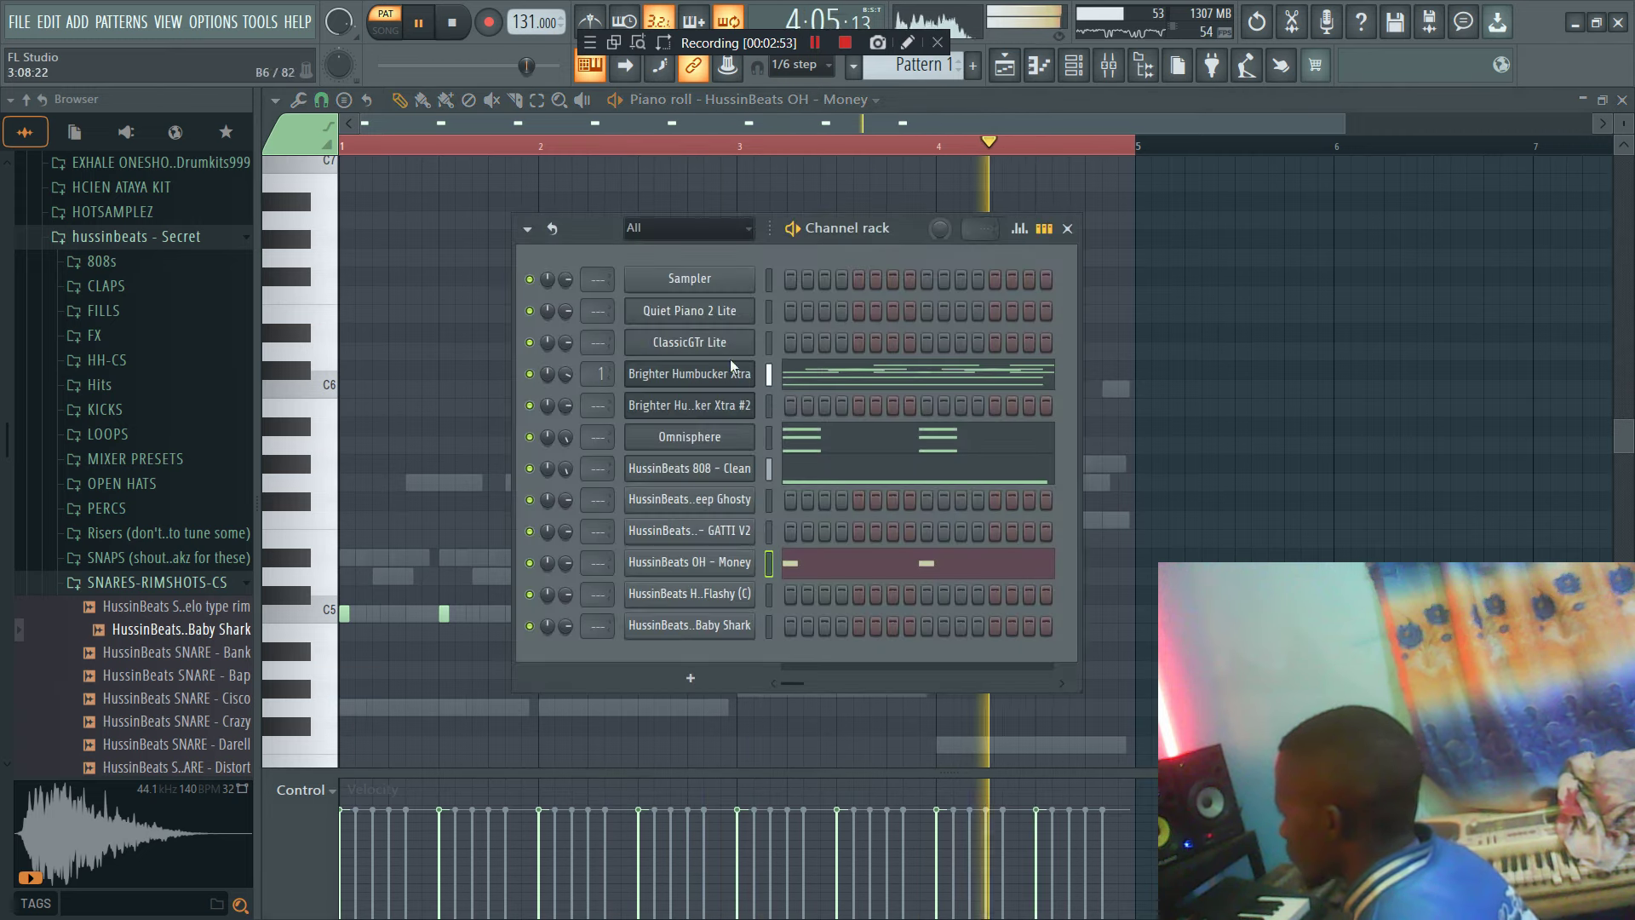
right_click(705, 534)
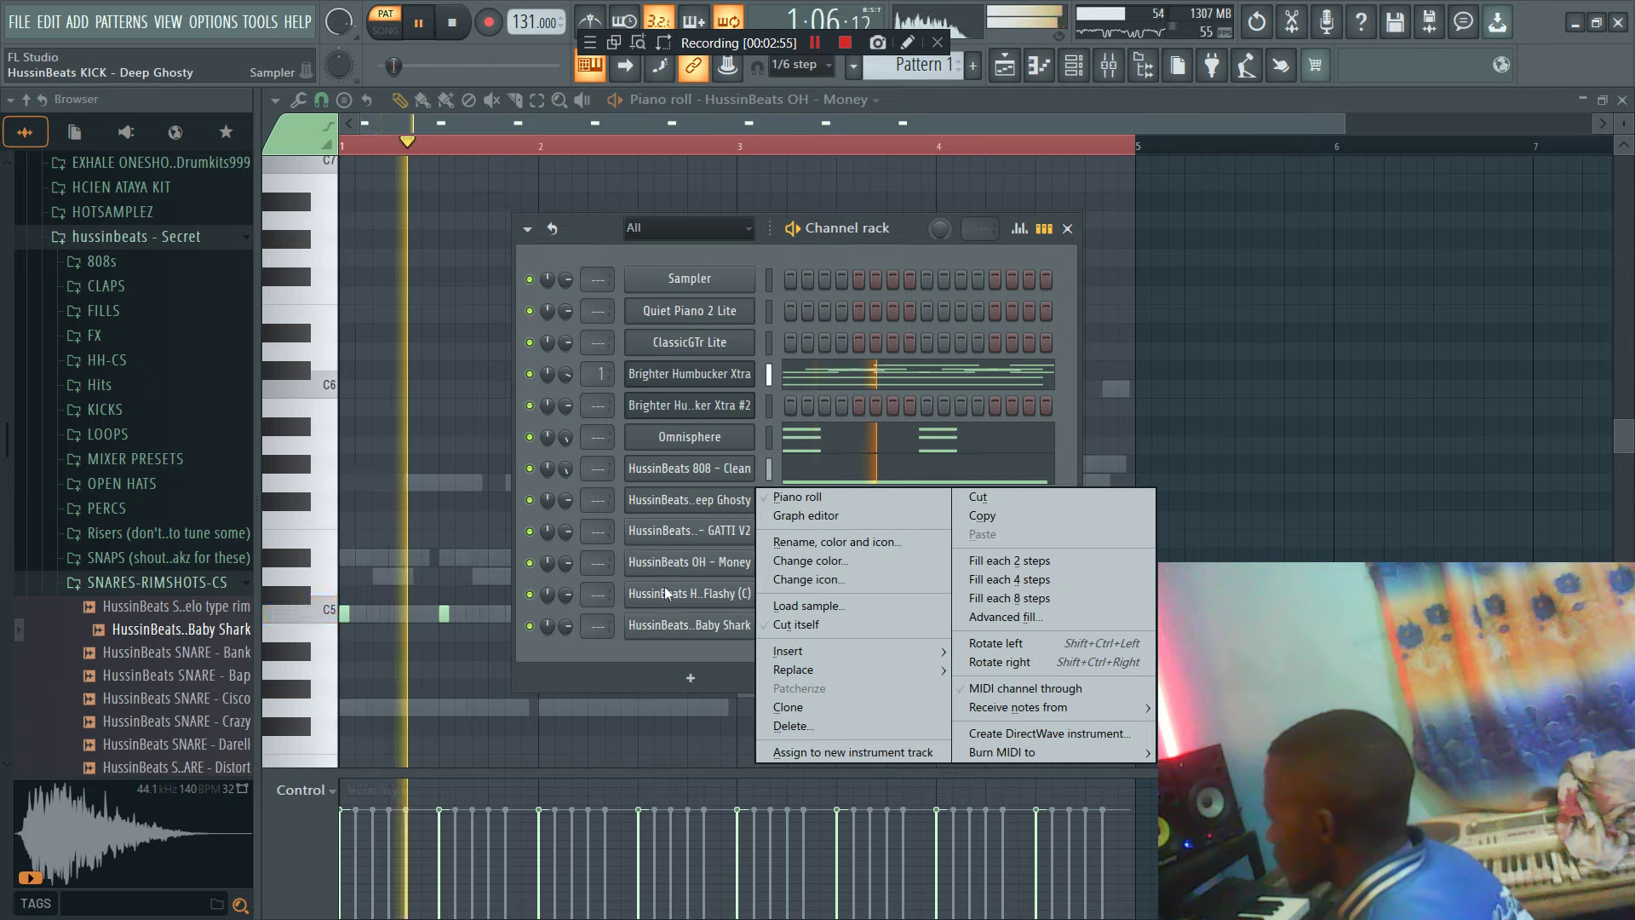
key("Escape")
left_click(690, 625)
left_click(995, 316)
key("space")
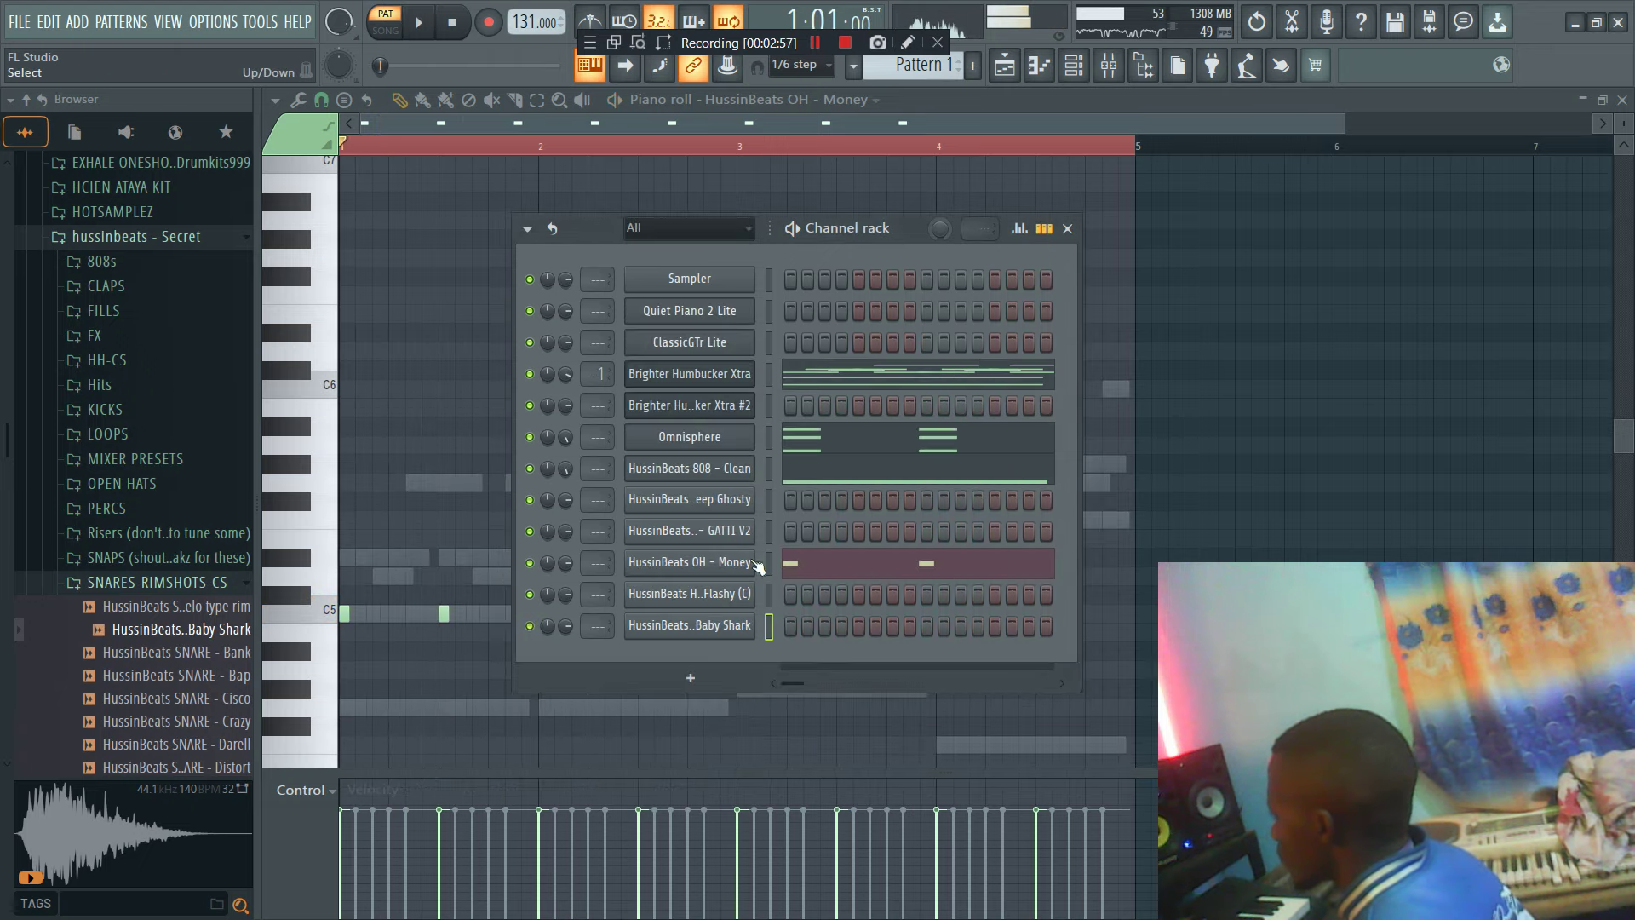
right_click(727, 595)
left_click(788, 594)
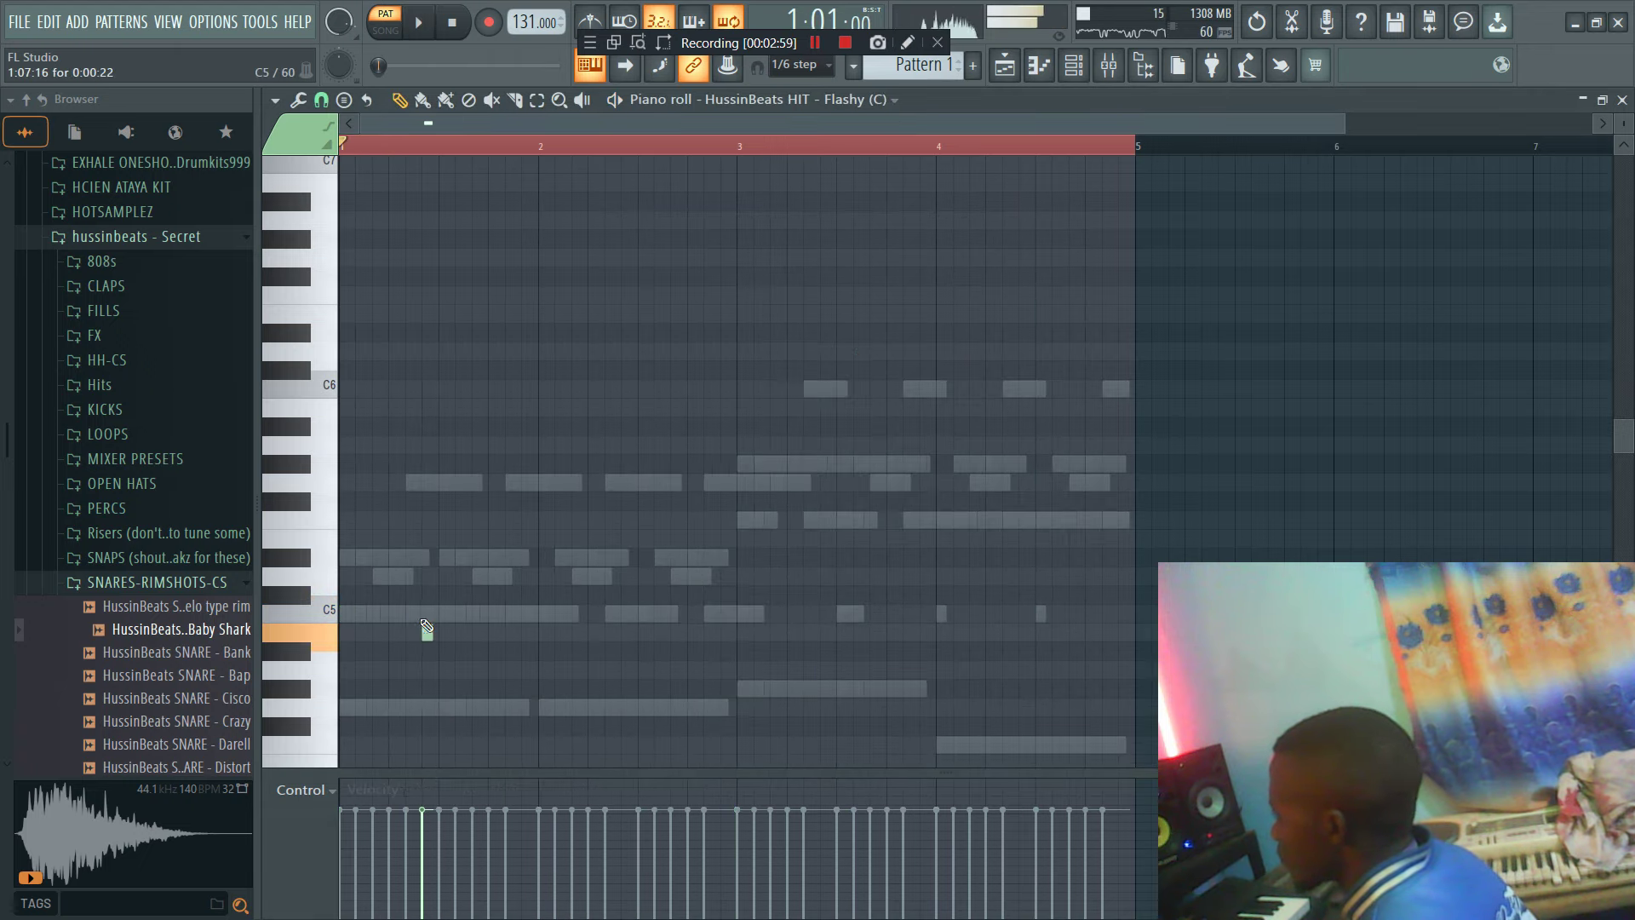
key("space")
Step: Place C5 notes for HussinBeats KICK - Deep Ghosty on bar 1 beat 1, bar 2 beat 2, bar 3 beat 1 and bar 4 beats 2, 3 and 4
key("F6")
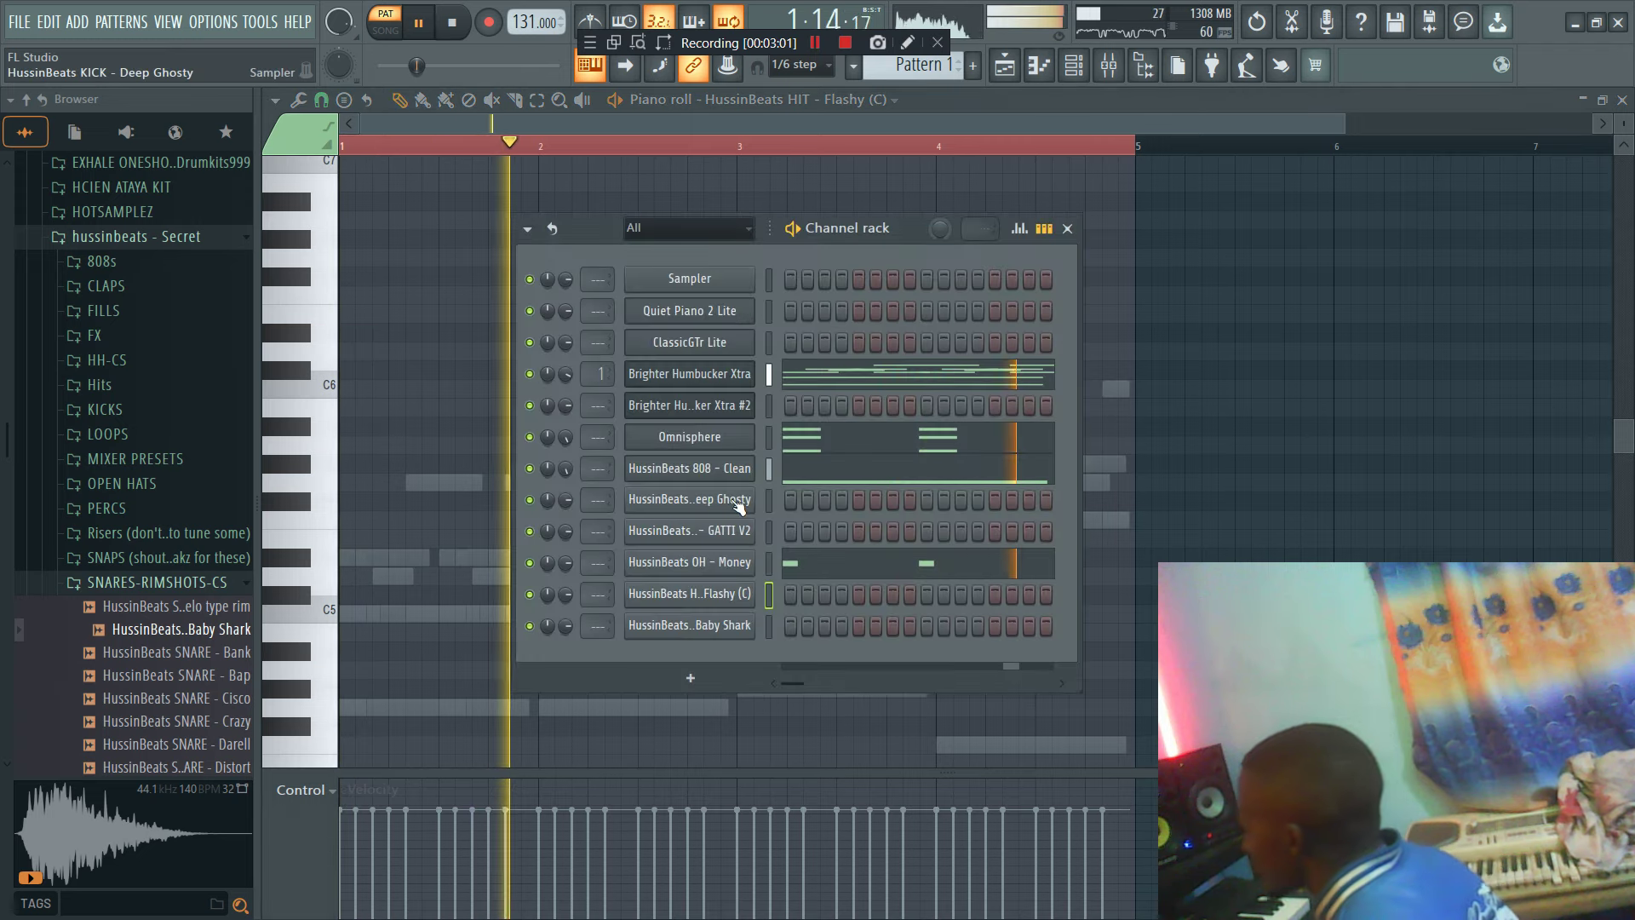
right_click(732, 506)
left_click(812, 500)
key("space")
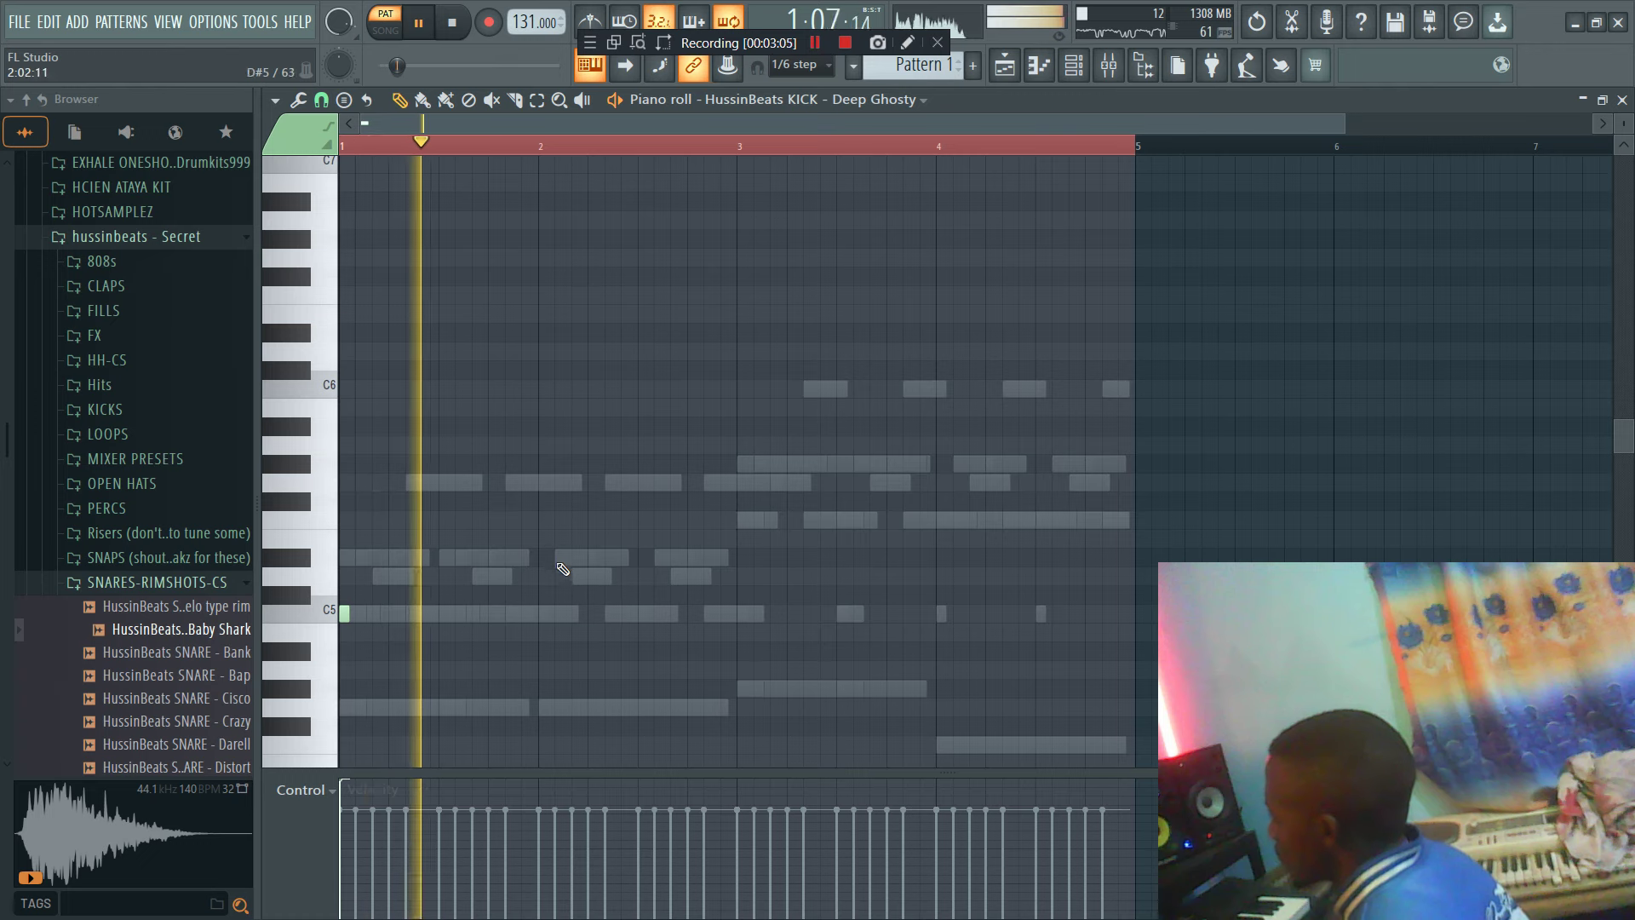
left_click(592, 614)
left_click(742, 615)
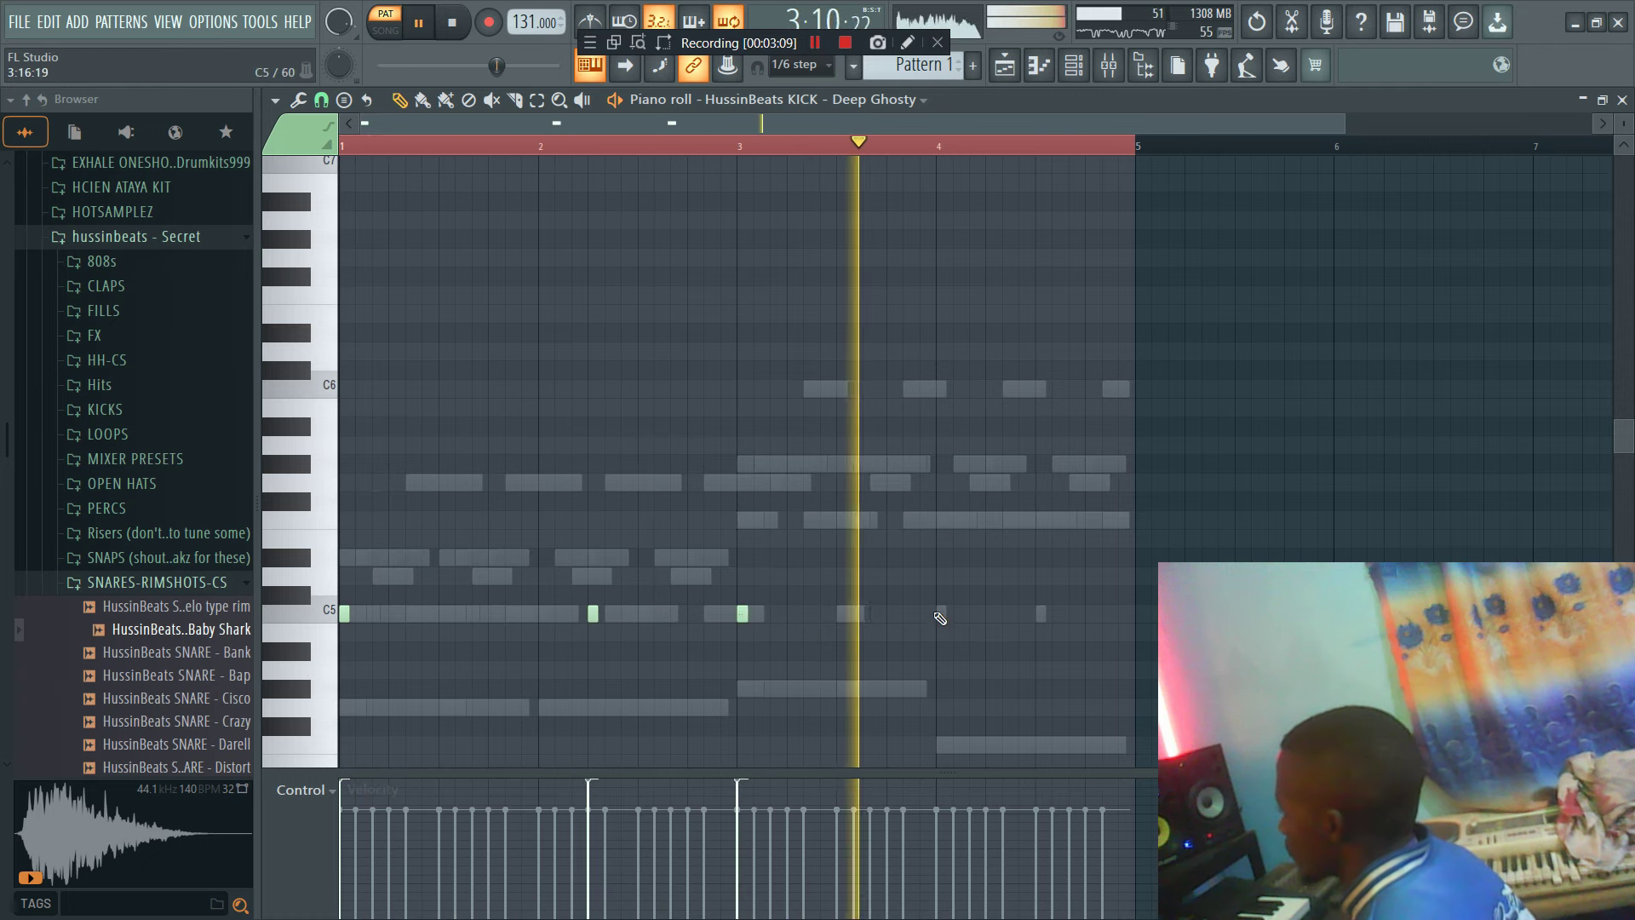
left_click(991, 613)
left_click(1040, 614)
left_click(1088, 613)
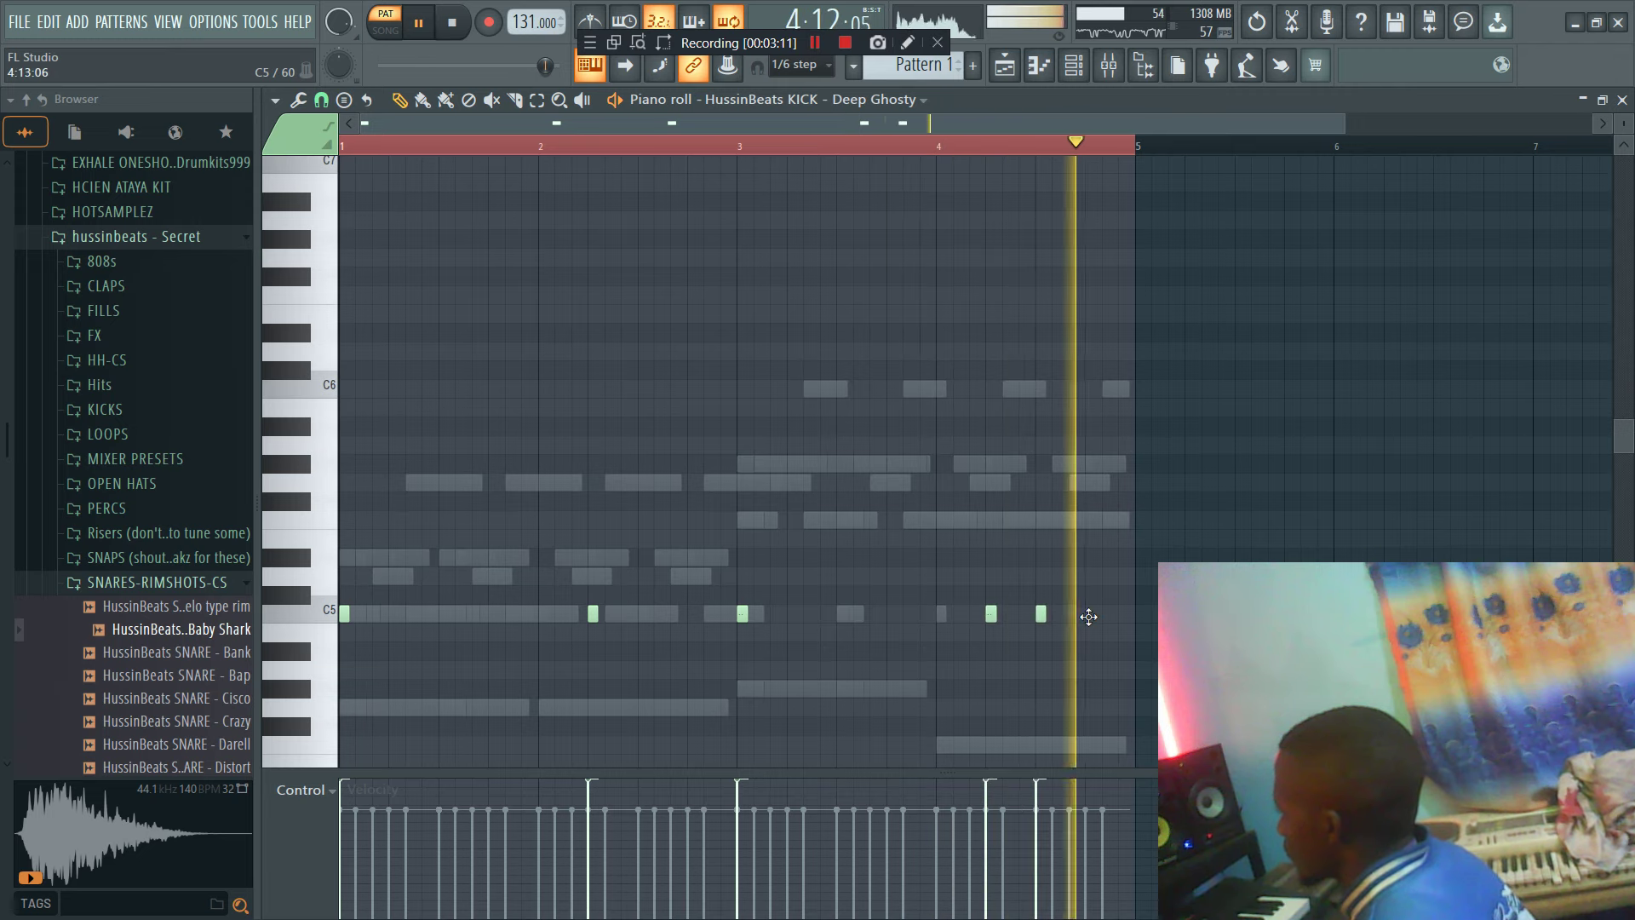
Step: Place C5 notes for HussinBeats SNARE - Baby Shark on bar 1 beat 3 and bar 2 beat 4, and duplicate both into bars 3 and 4
left_click(1076, 64)
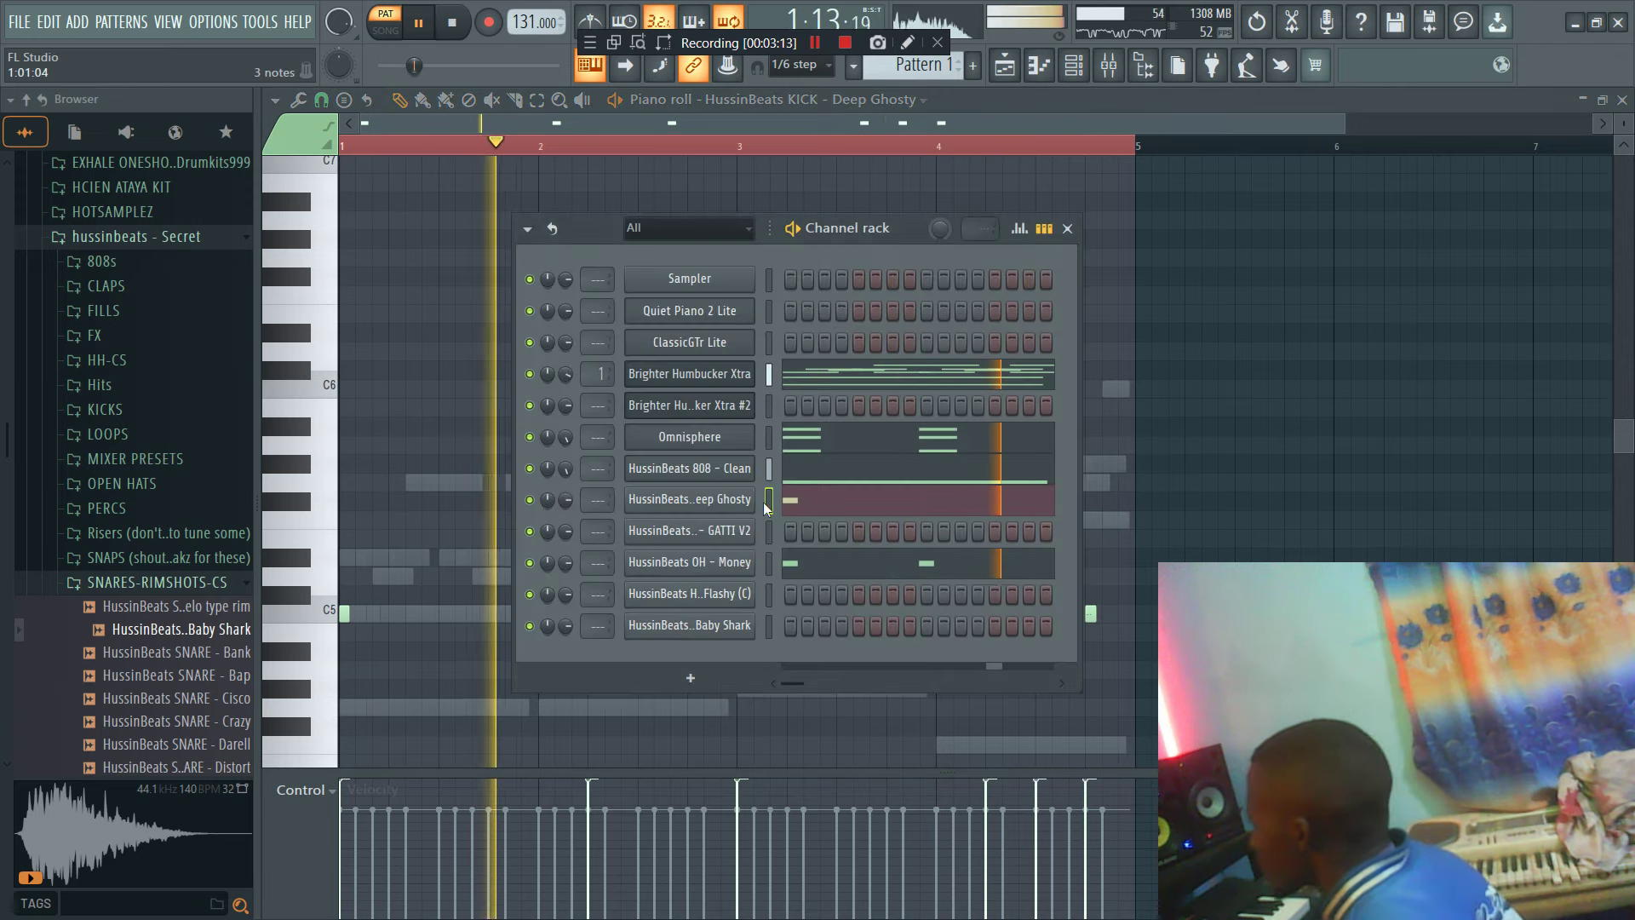
right_click(768, 621)
left_click(775, 623)
key("space")
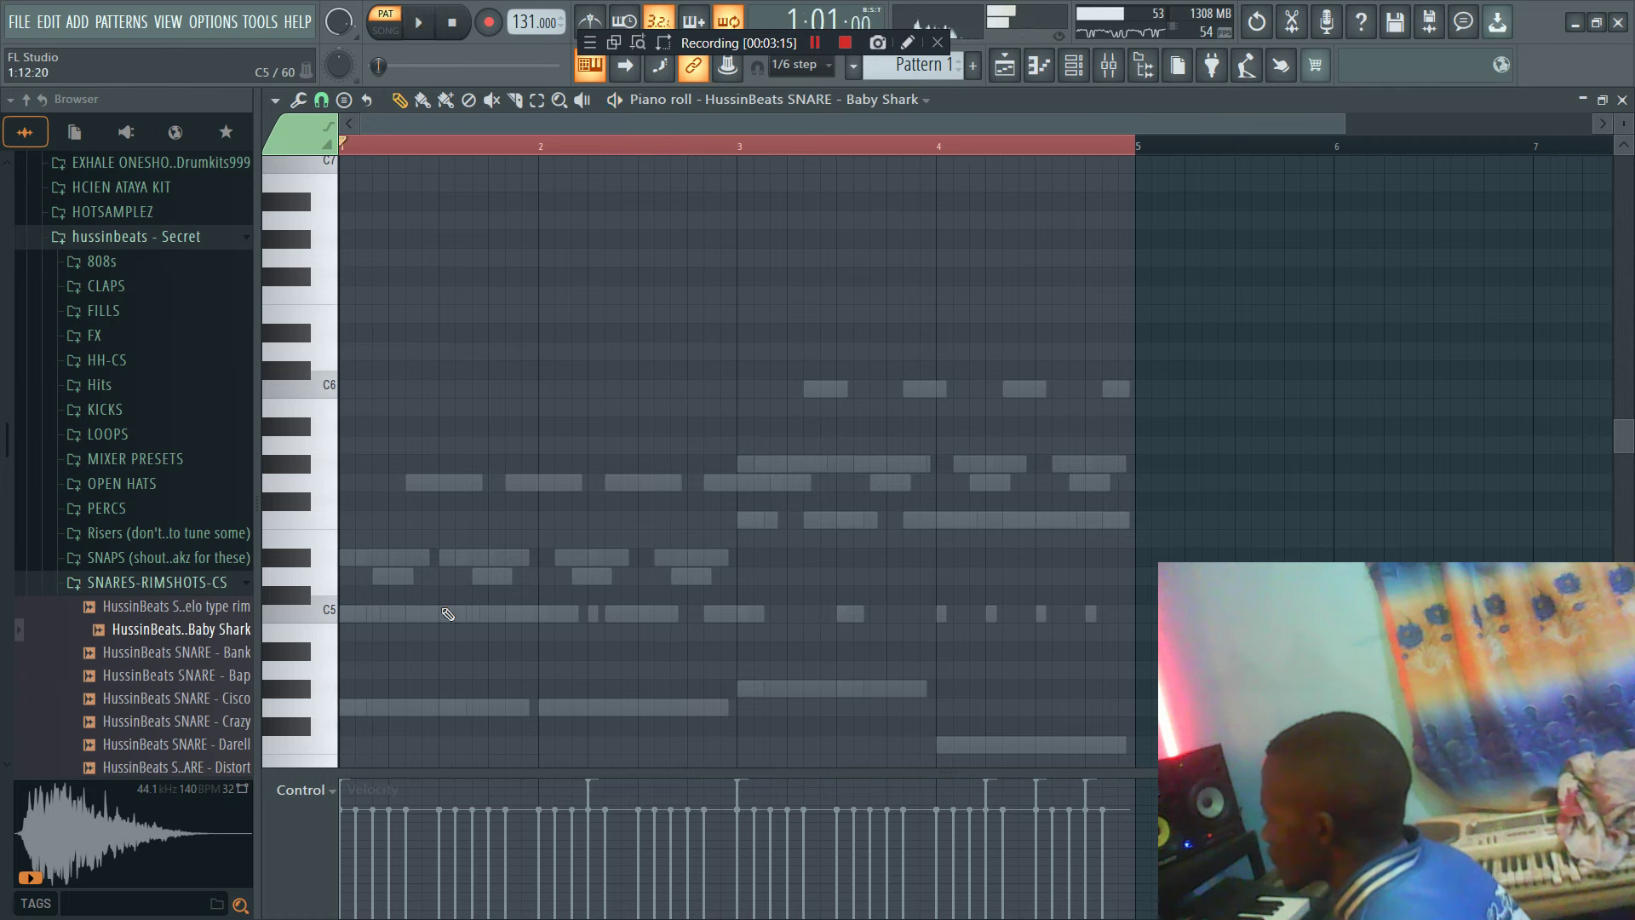
left_click(692, 615)
left_click_drag(791, 638, 438, 593)
key("ctrl+b")
Step: Add the HussinBeats CS - Basic sample from the HH-CS folder as a new channel below the snare
key("F6")
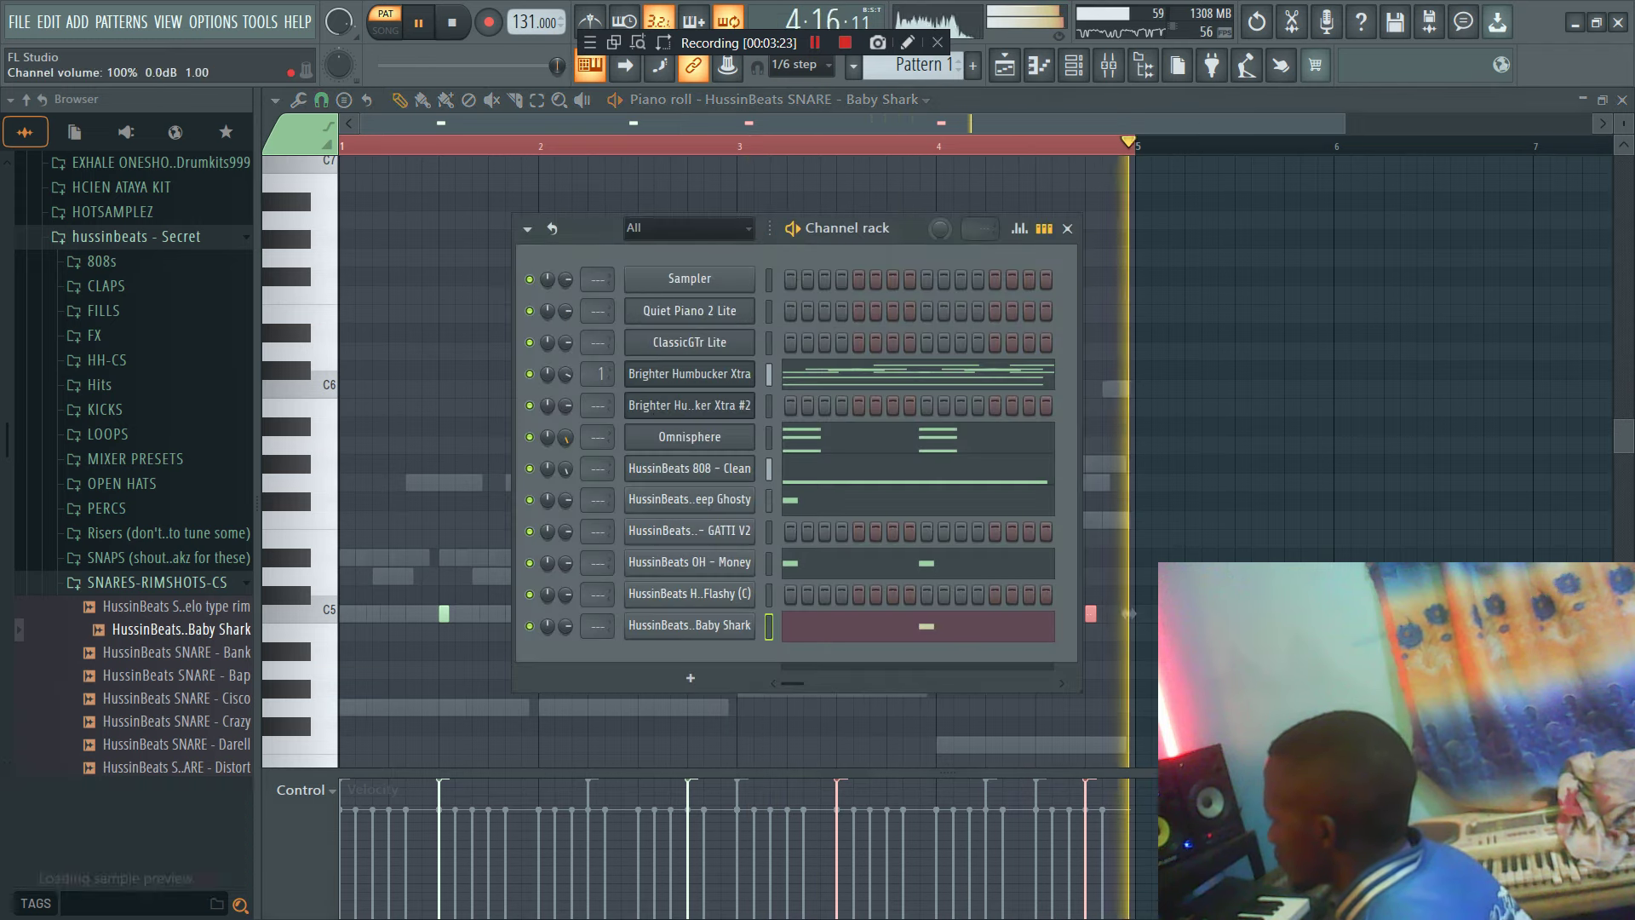
left_click(107, 359)
left_click(128, 429)
left_click_drag(661, 649, 669, 657)
Step: Fill bar 1 of the HussinBeats CS - Basic channel with short C5 notes every 1/3 beat
right_click(687, 656)
key("space")
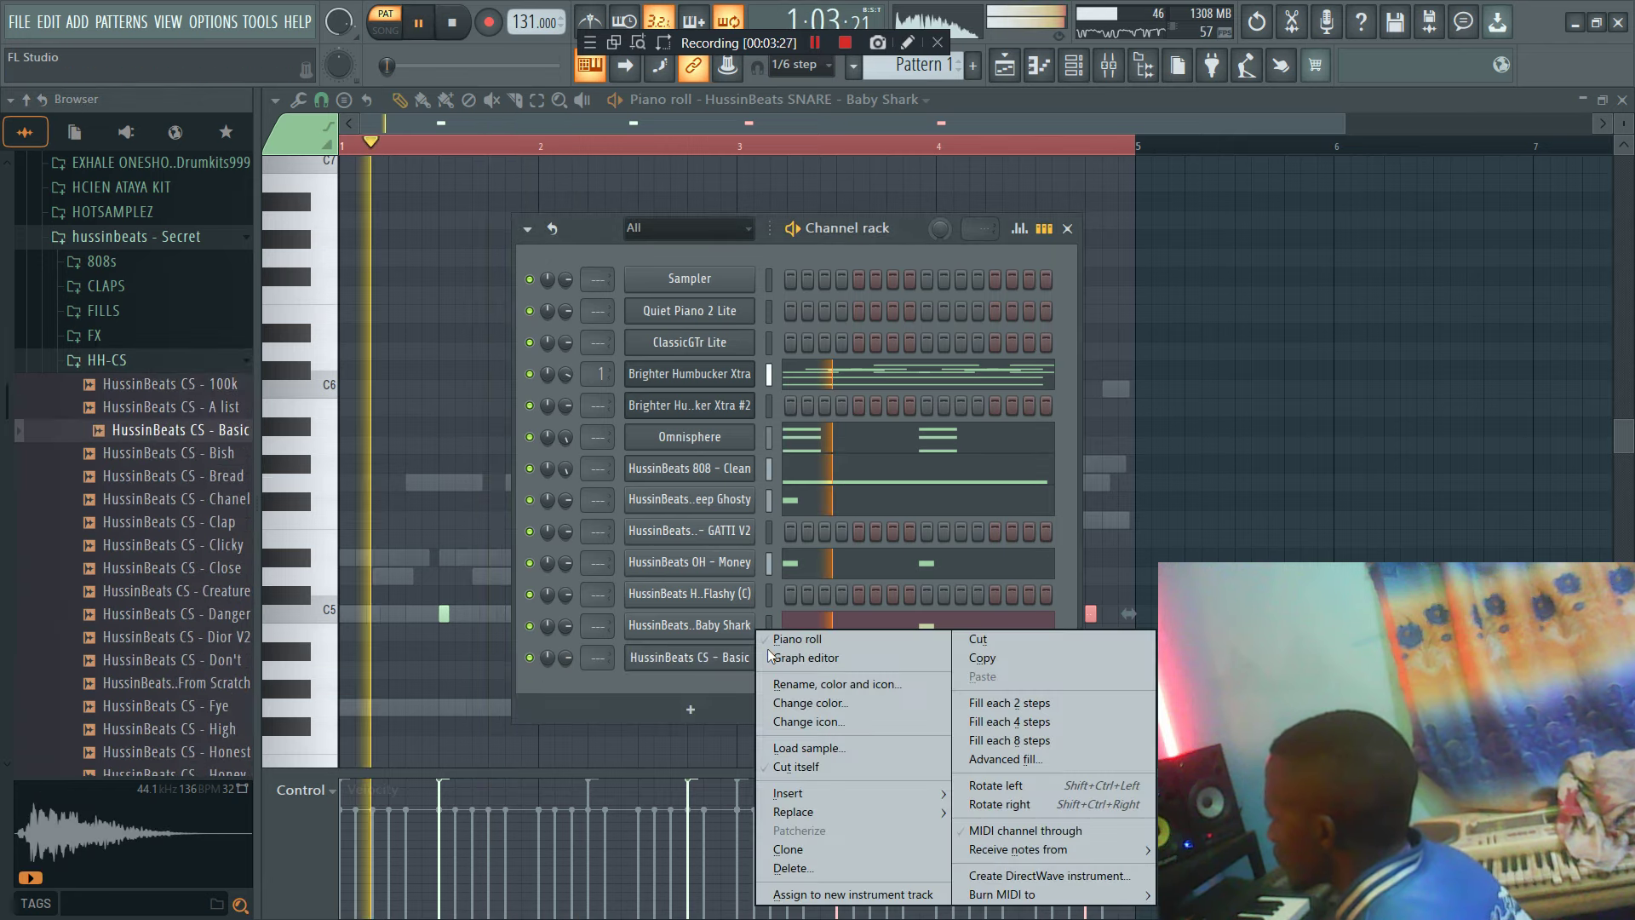
left_click(788, 641)
key("space")
left_click_drag(378, 594, 337, 623)
left_click(379, 615)
left_click(425, 614)
key("space")
left_click(411, 614)
key("ctrl+a")
key("ctrl+b")
Step: Duplicate the bar 1 hi-hat notes across bars 2 to 4 and lengthen all notes until they touch
key("ctrl+a")
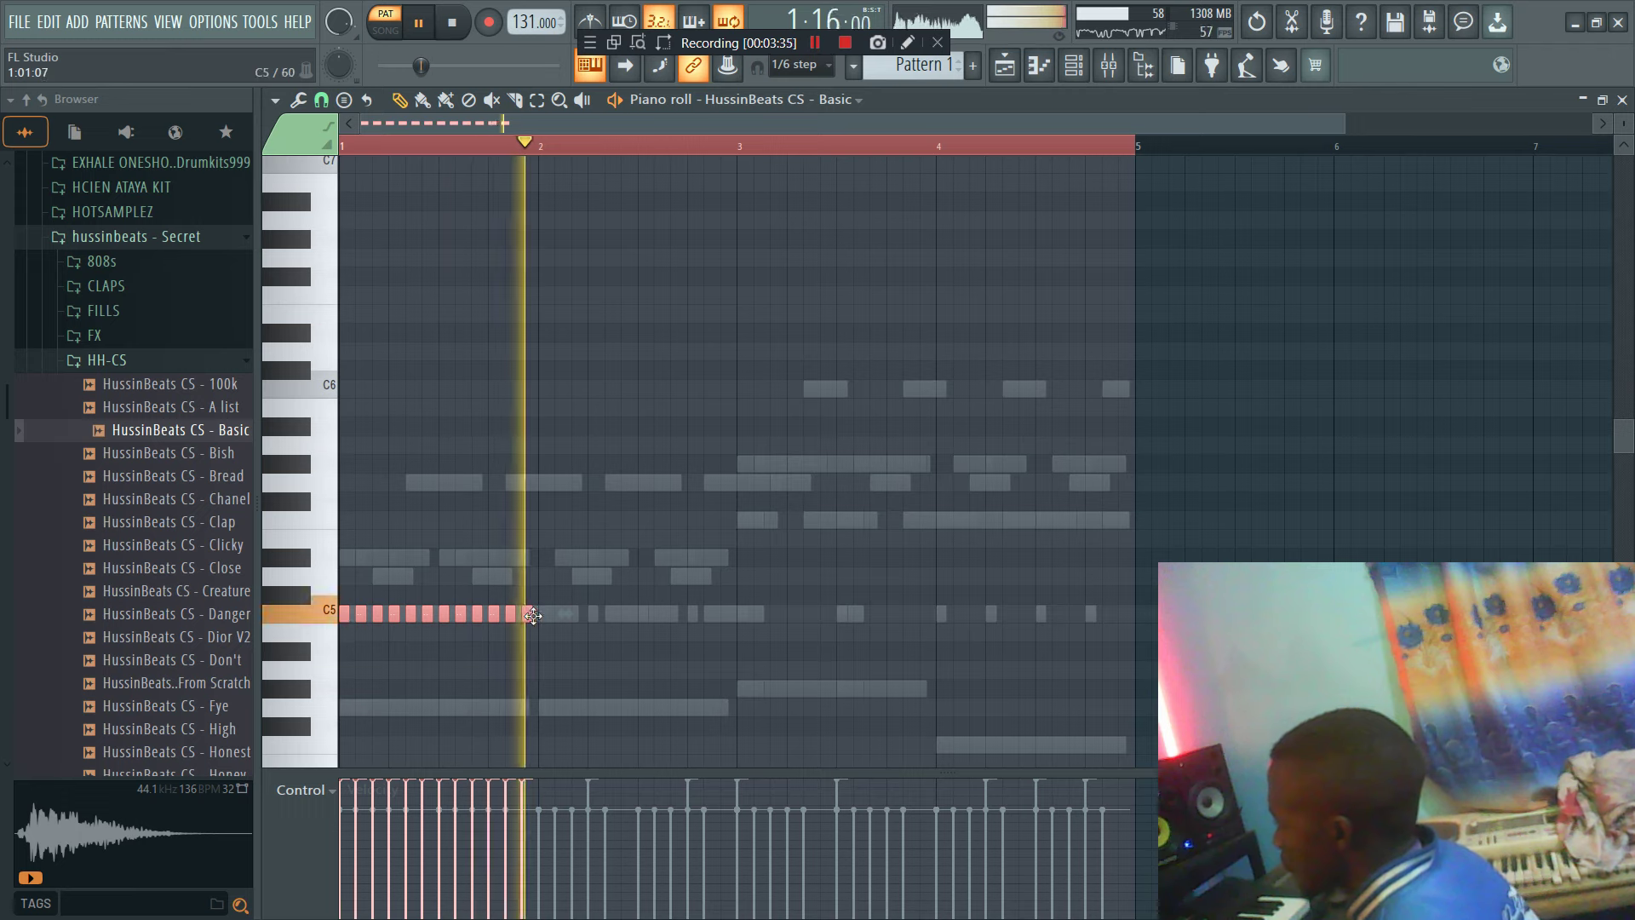
key("ctrl+b")
left_click_drag(787, 656, 745, 610)
key("space")
key("space")
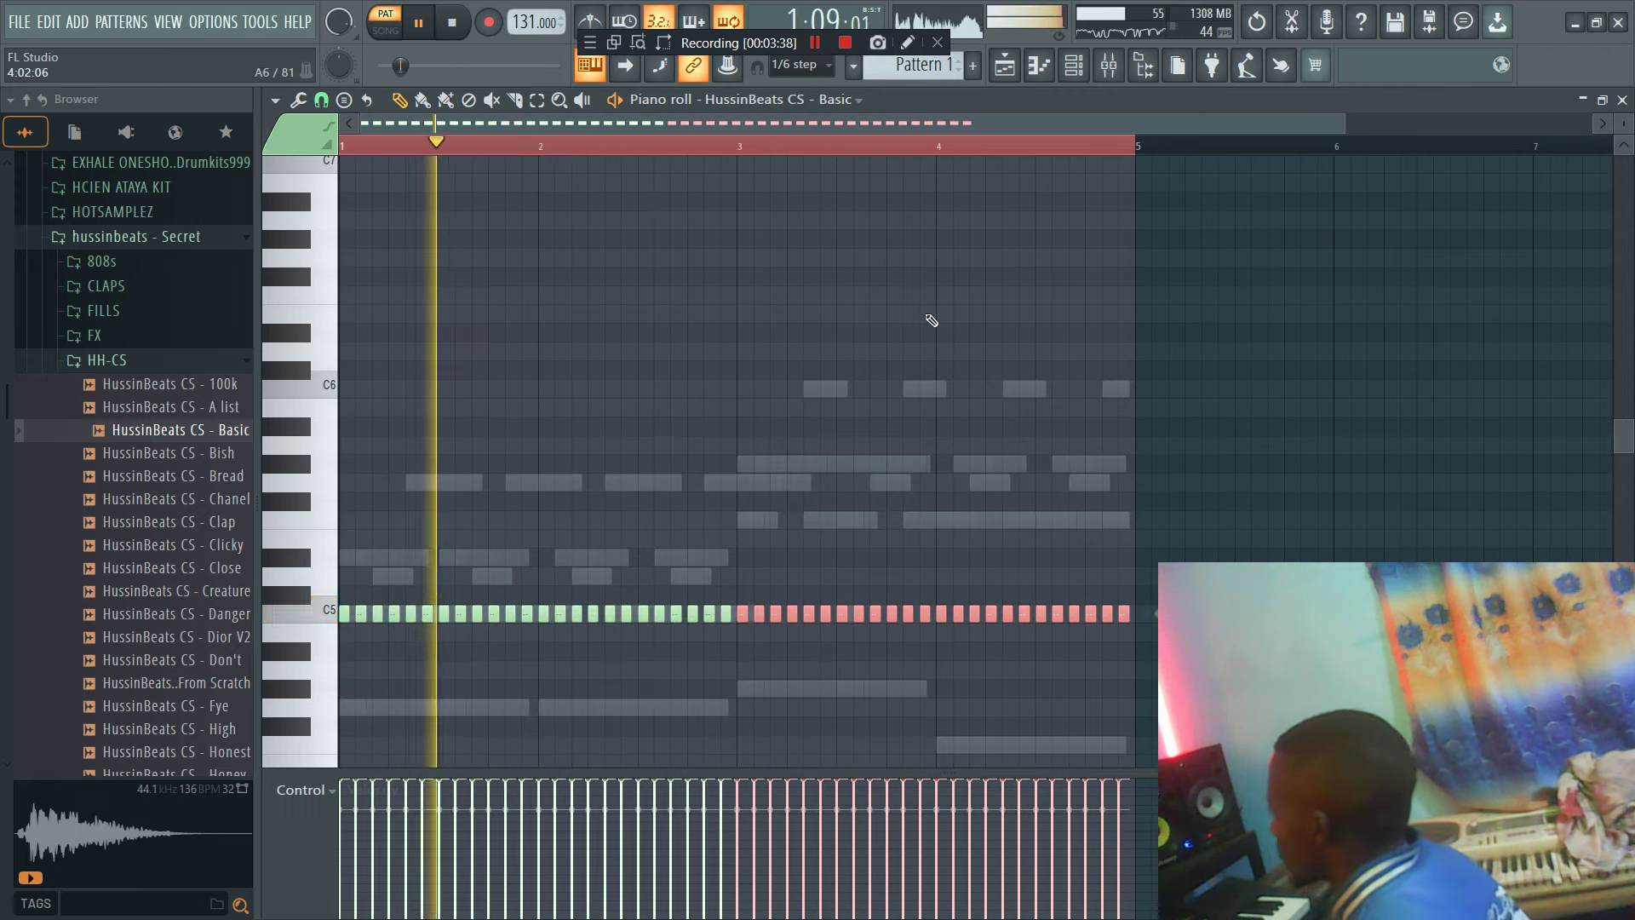
key("ctrl+a")
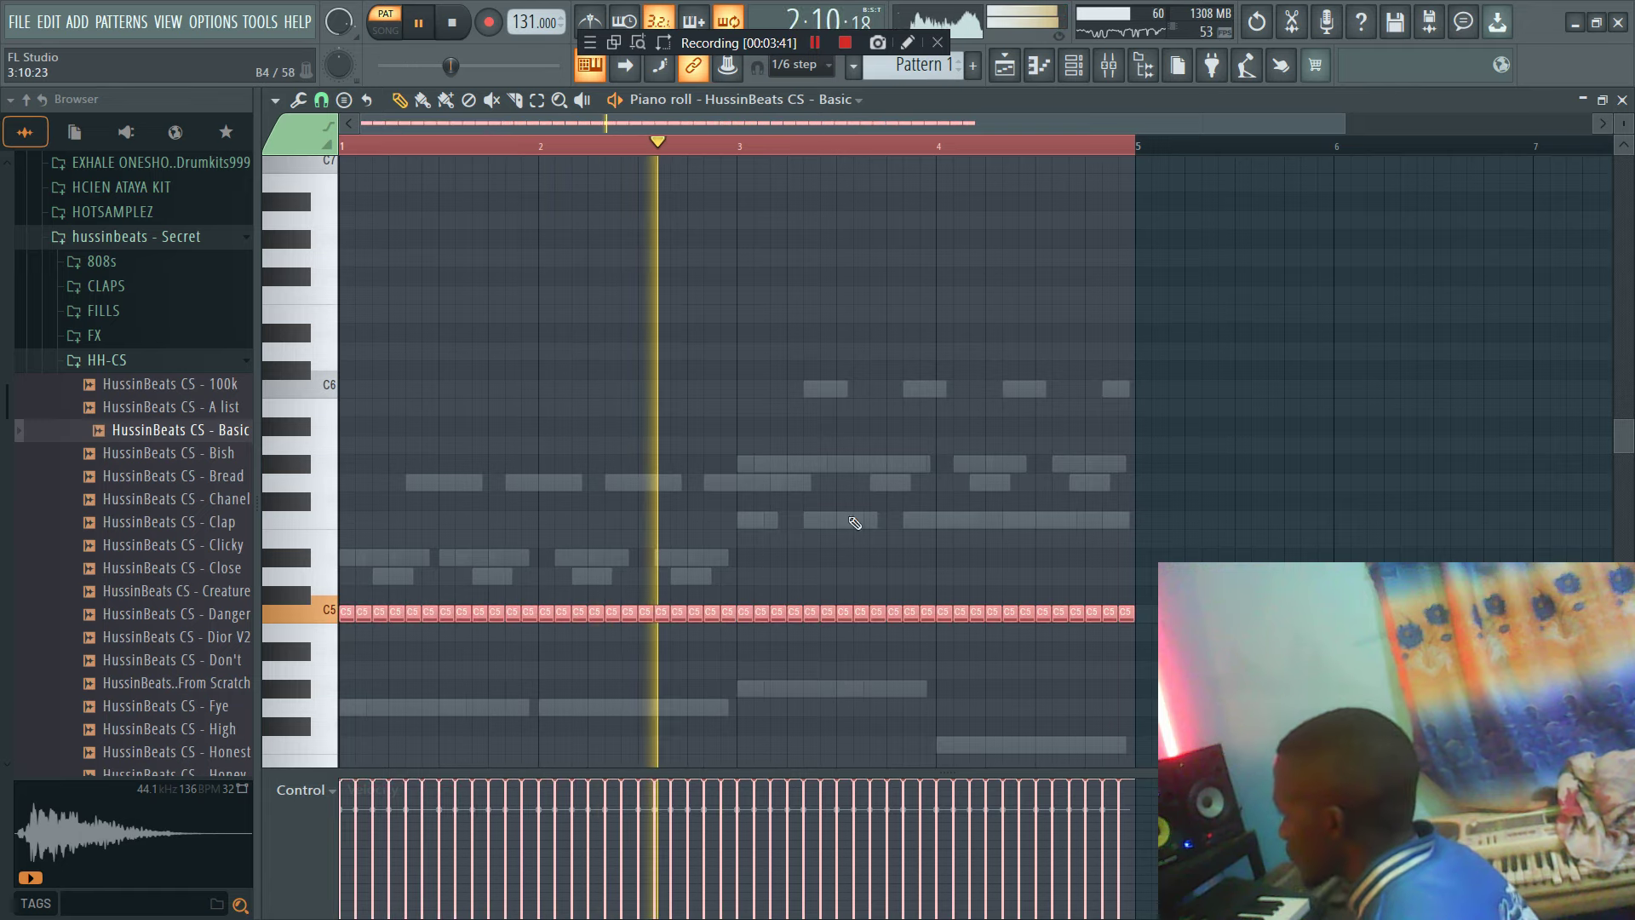
Step: Set the snap to Line and chop the last hi-hat note of bar 2 with the chopper's Default pattern
left_click(323, 102)
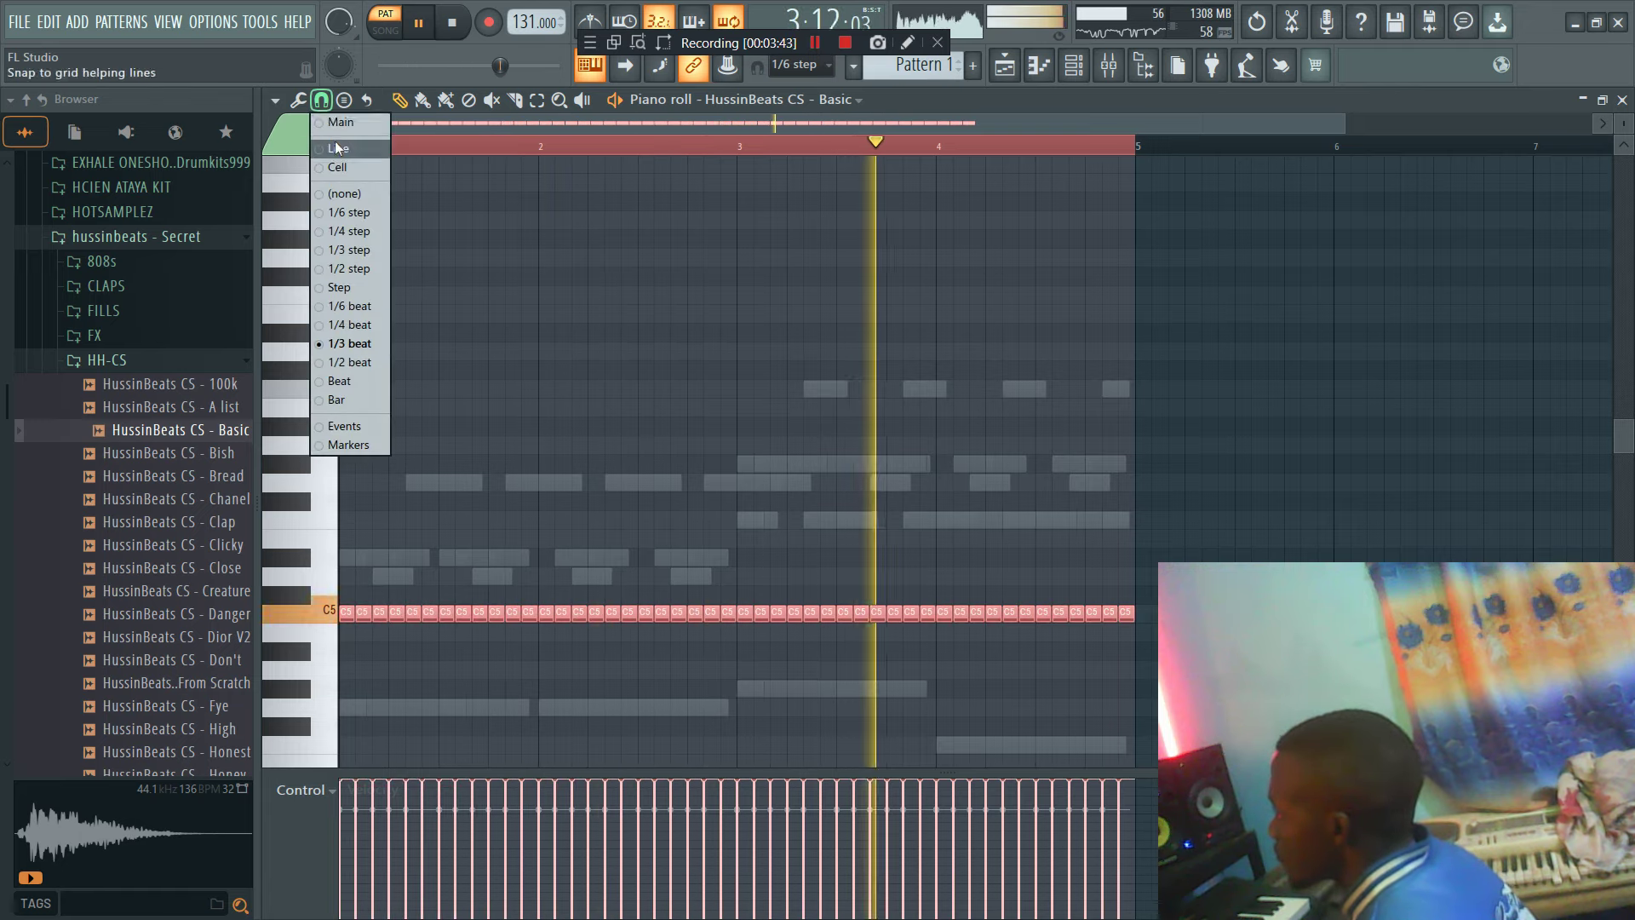
left_click(334, 142)
left_click(730, 610, "ctrl")
key("alt+u")
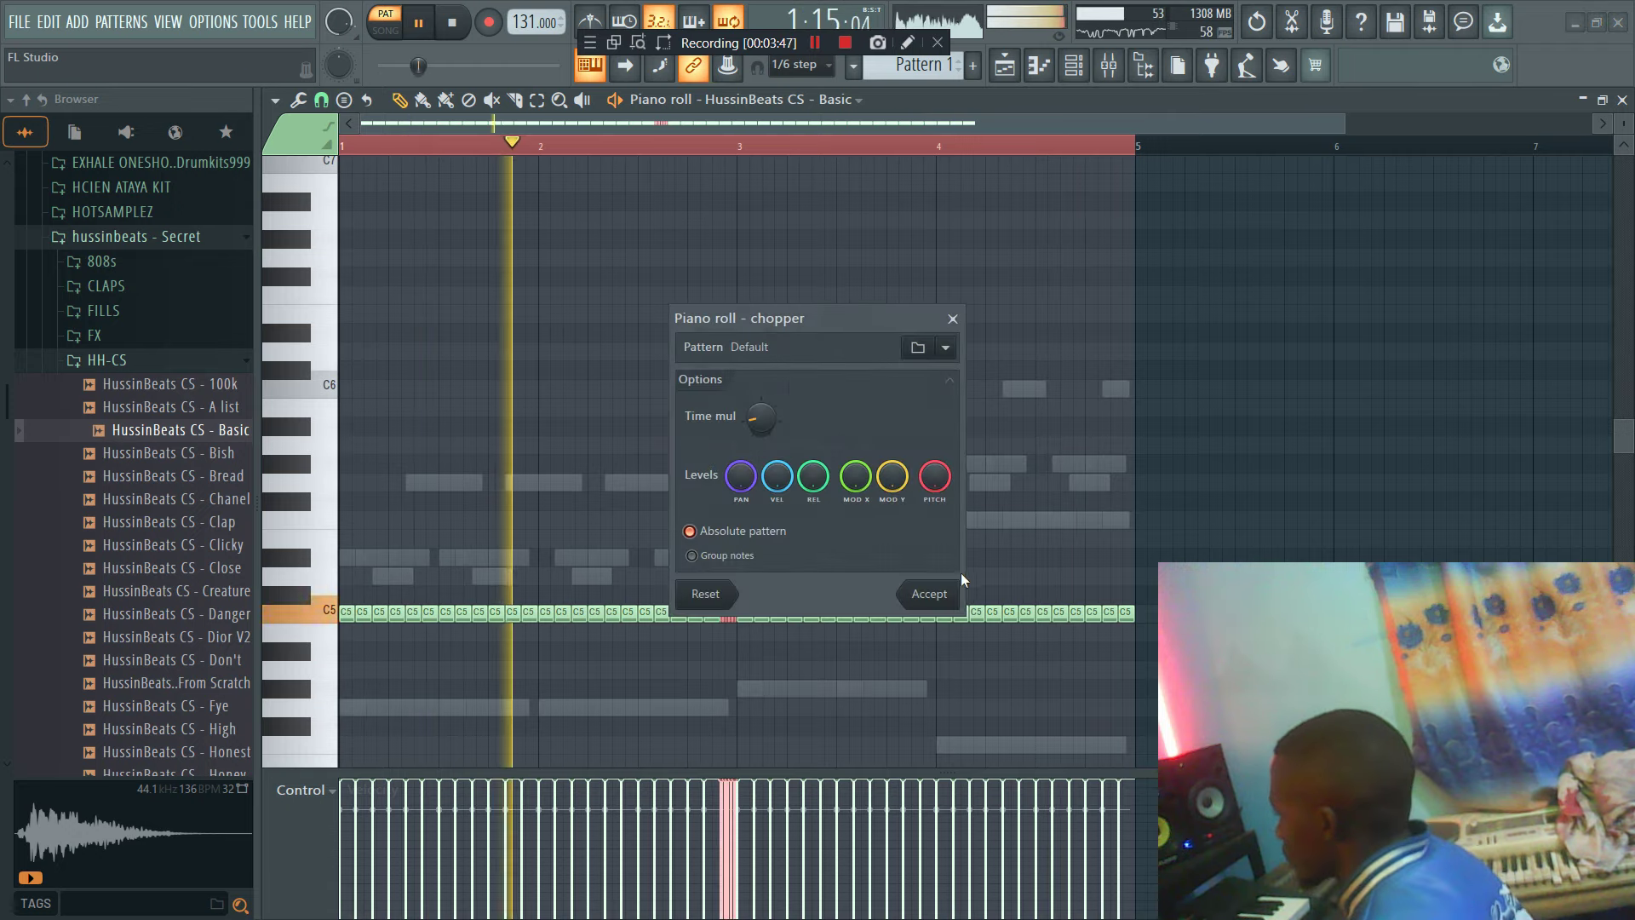
left_click(927, 591)
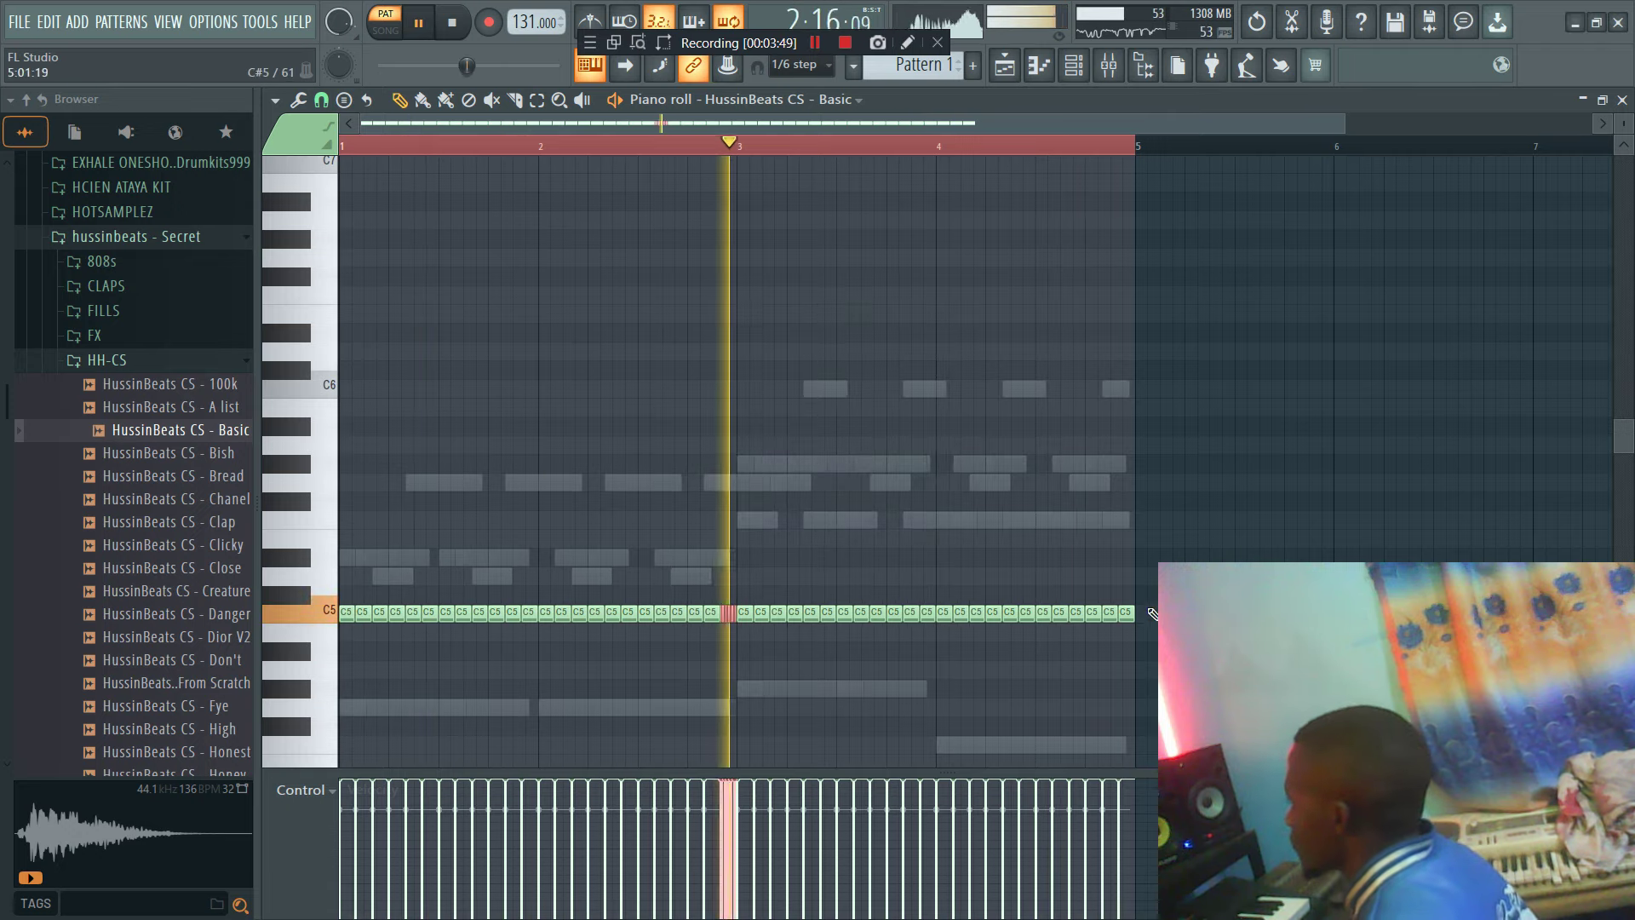
Step: Set the snap to Cell and chop the last two hi-hat notes of bar 4 with the chopper's Default pattern
left_click_drag(1137, 639, 1112, 615)
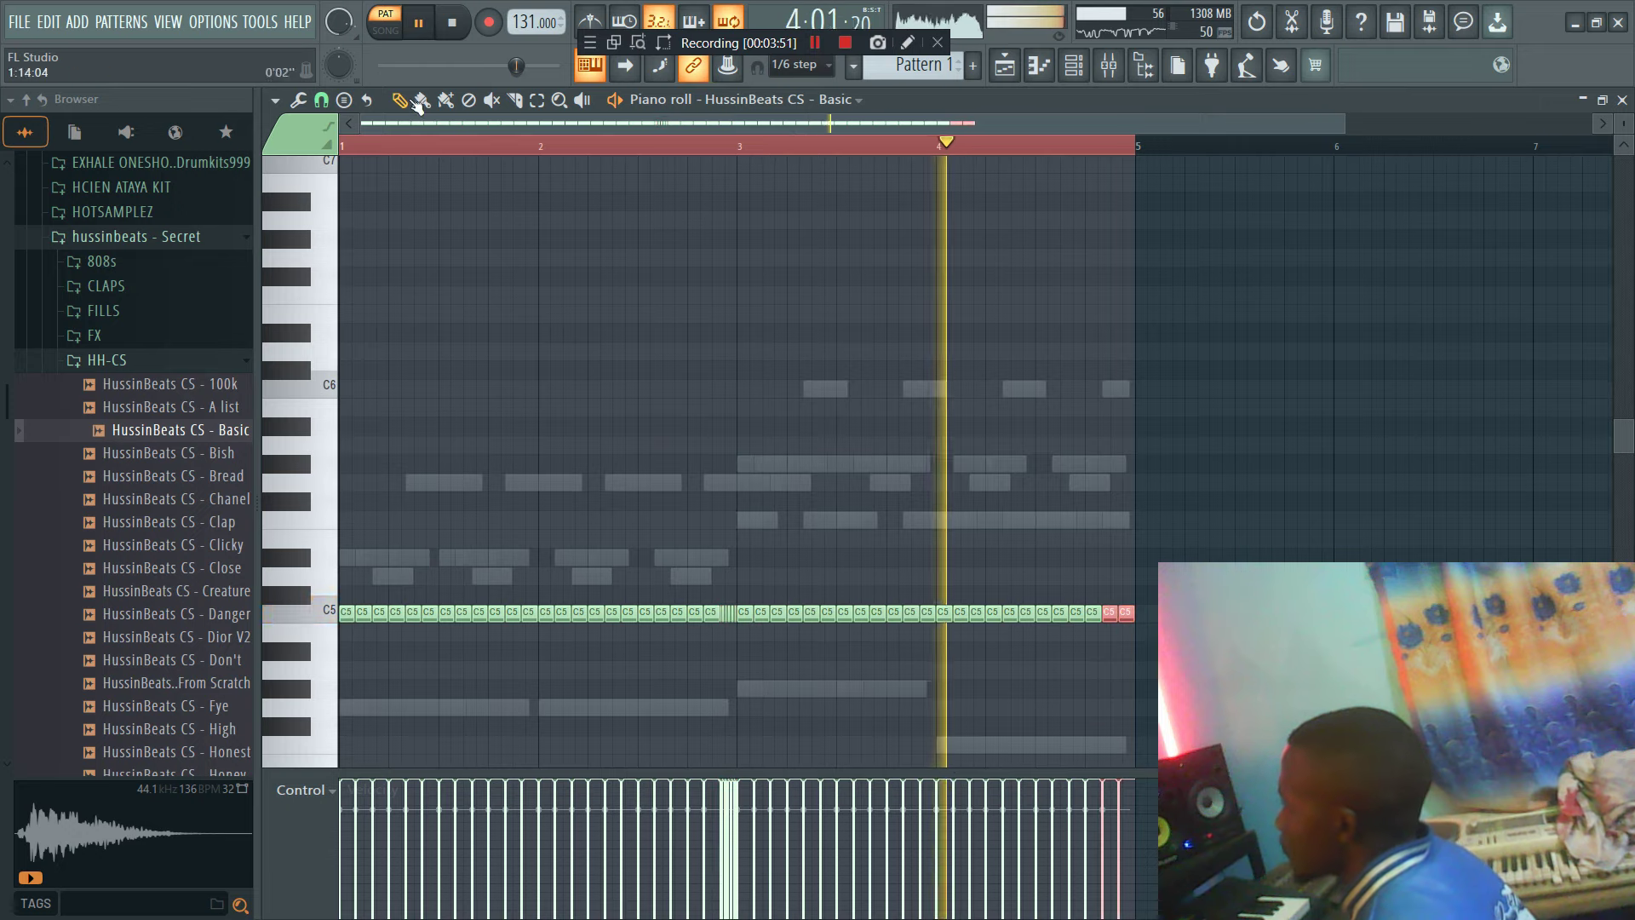
left_click(321, 100)
left_click(364, 167)
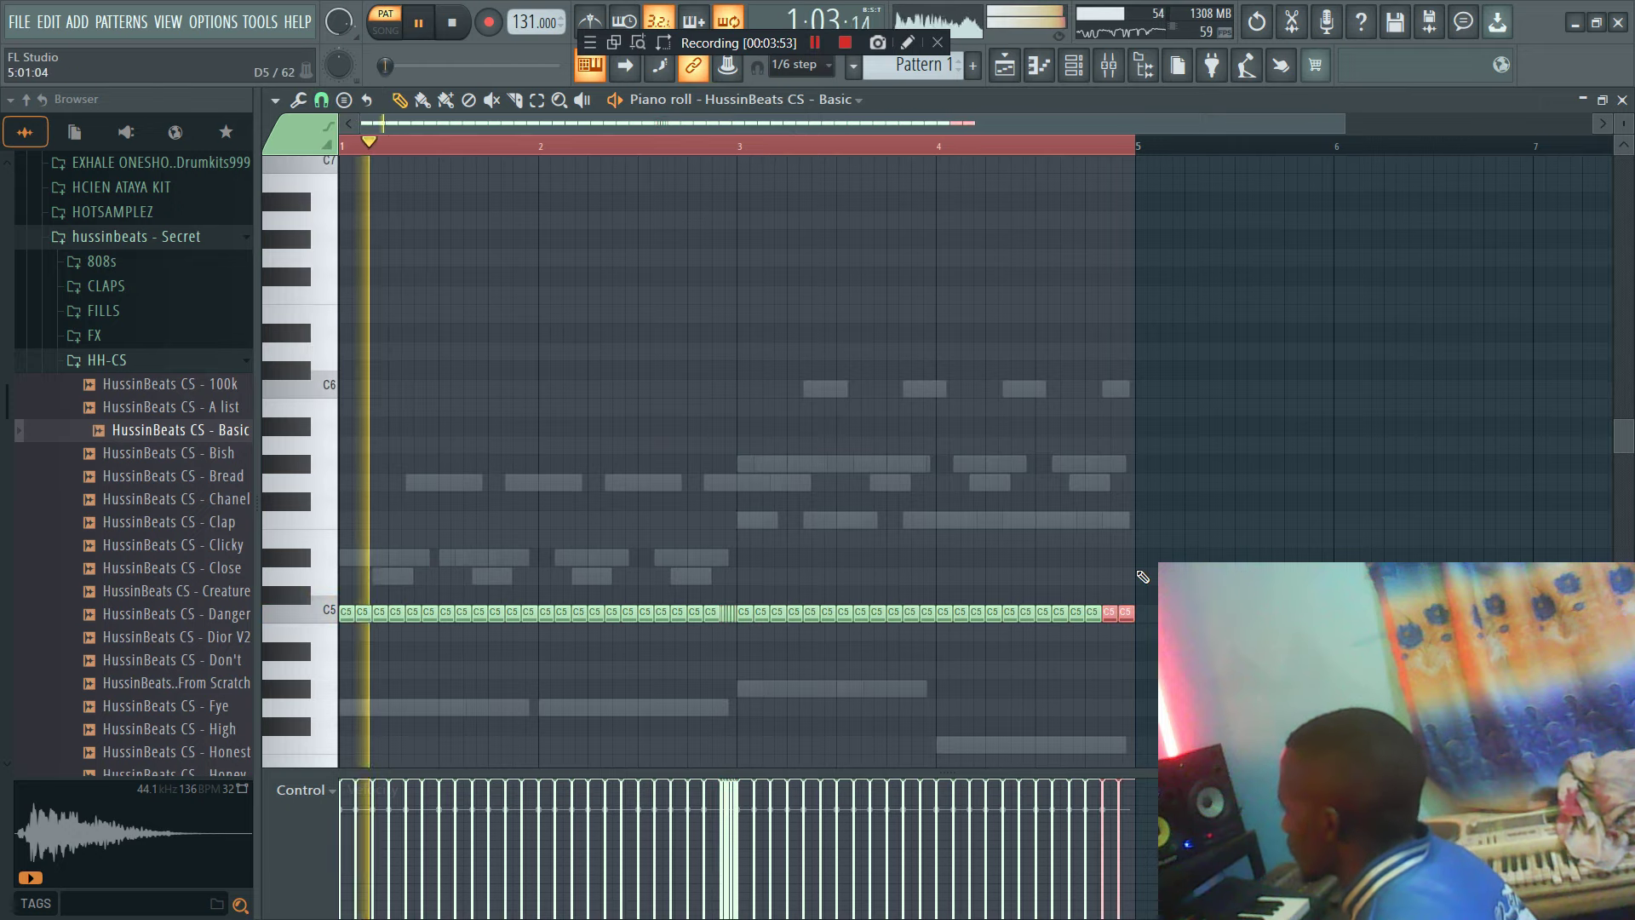
key("alt+u")
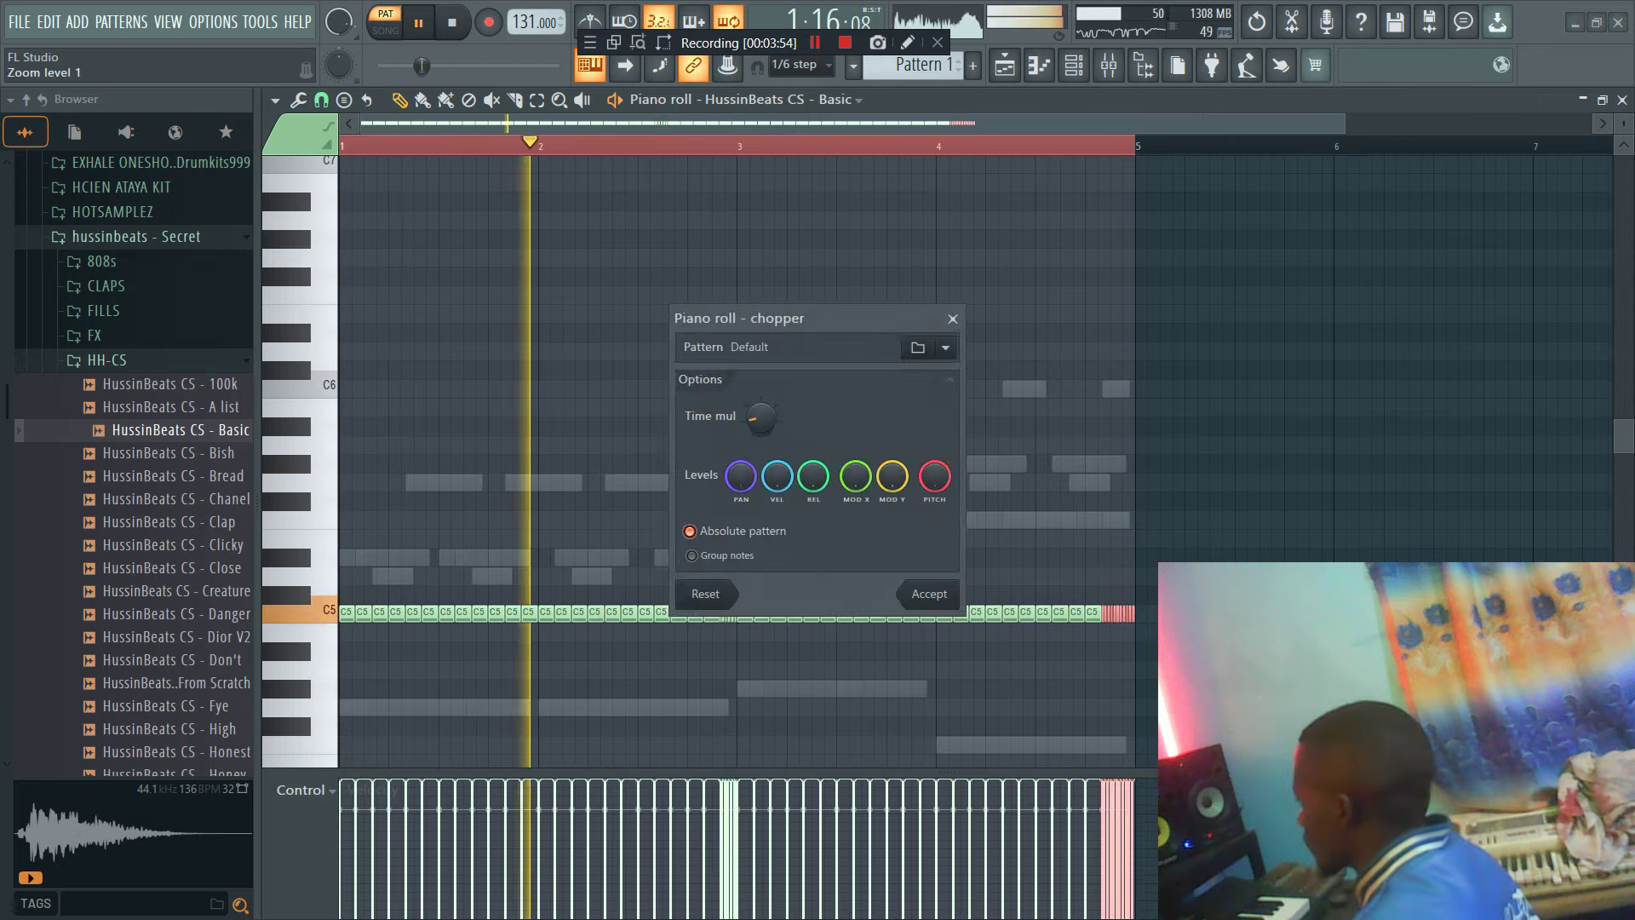
left_click(929, 593)
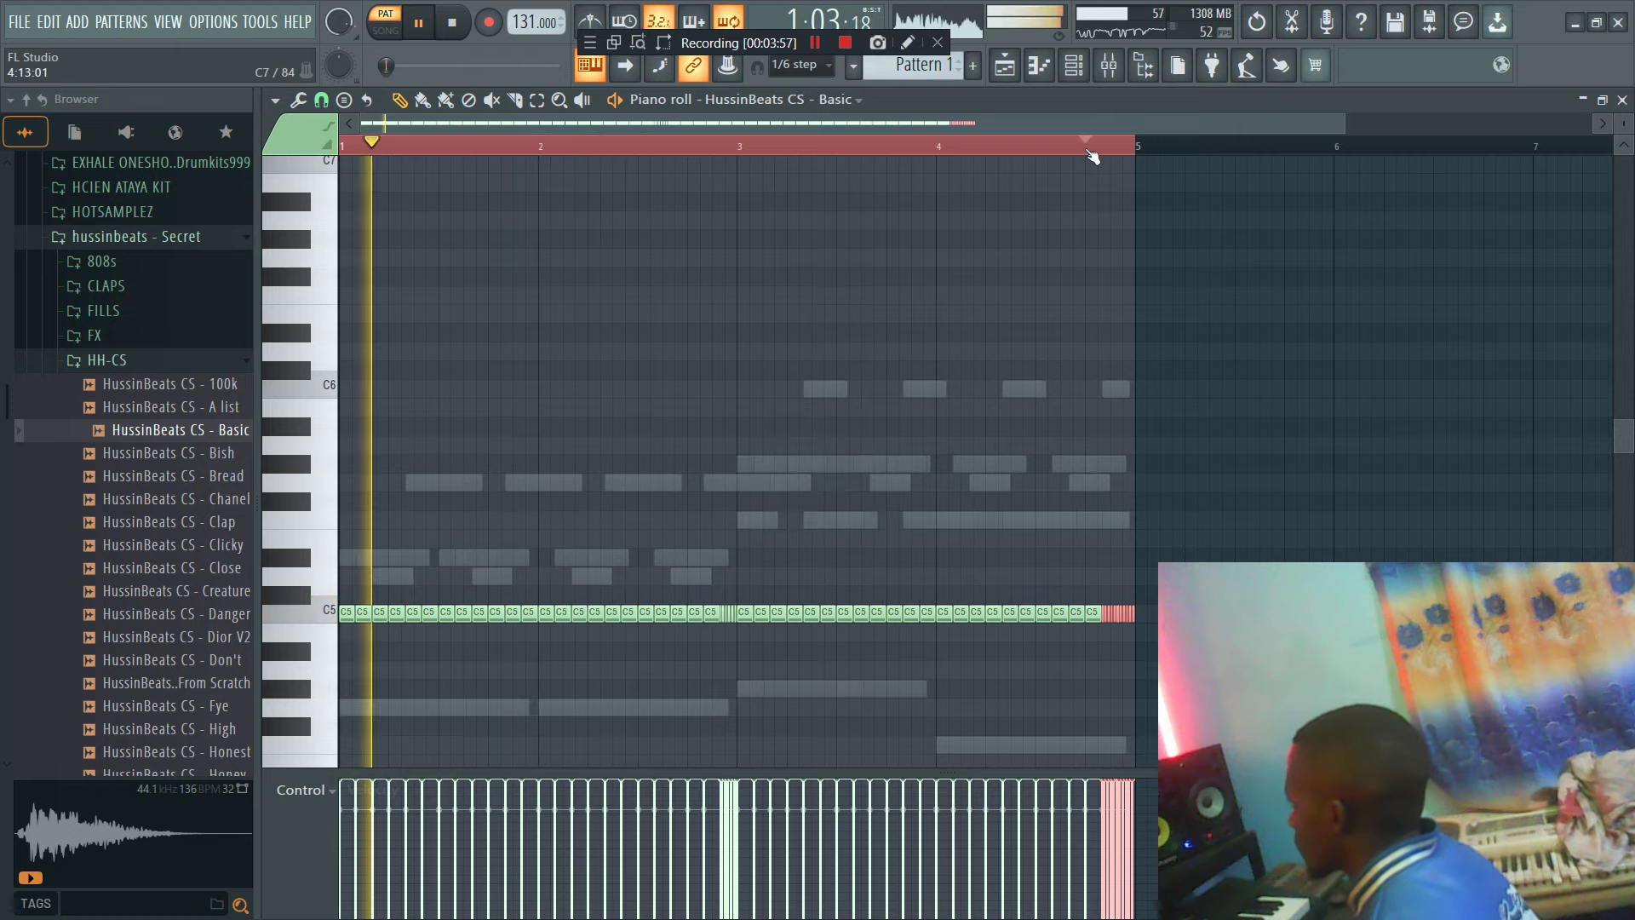
Step: Save the project as dddddswwwww in a new project folder
left_click(1073, 65)
key("ctrl+s")
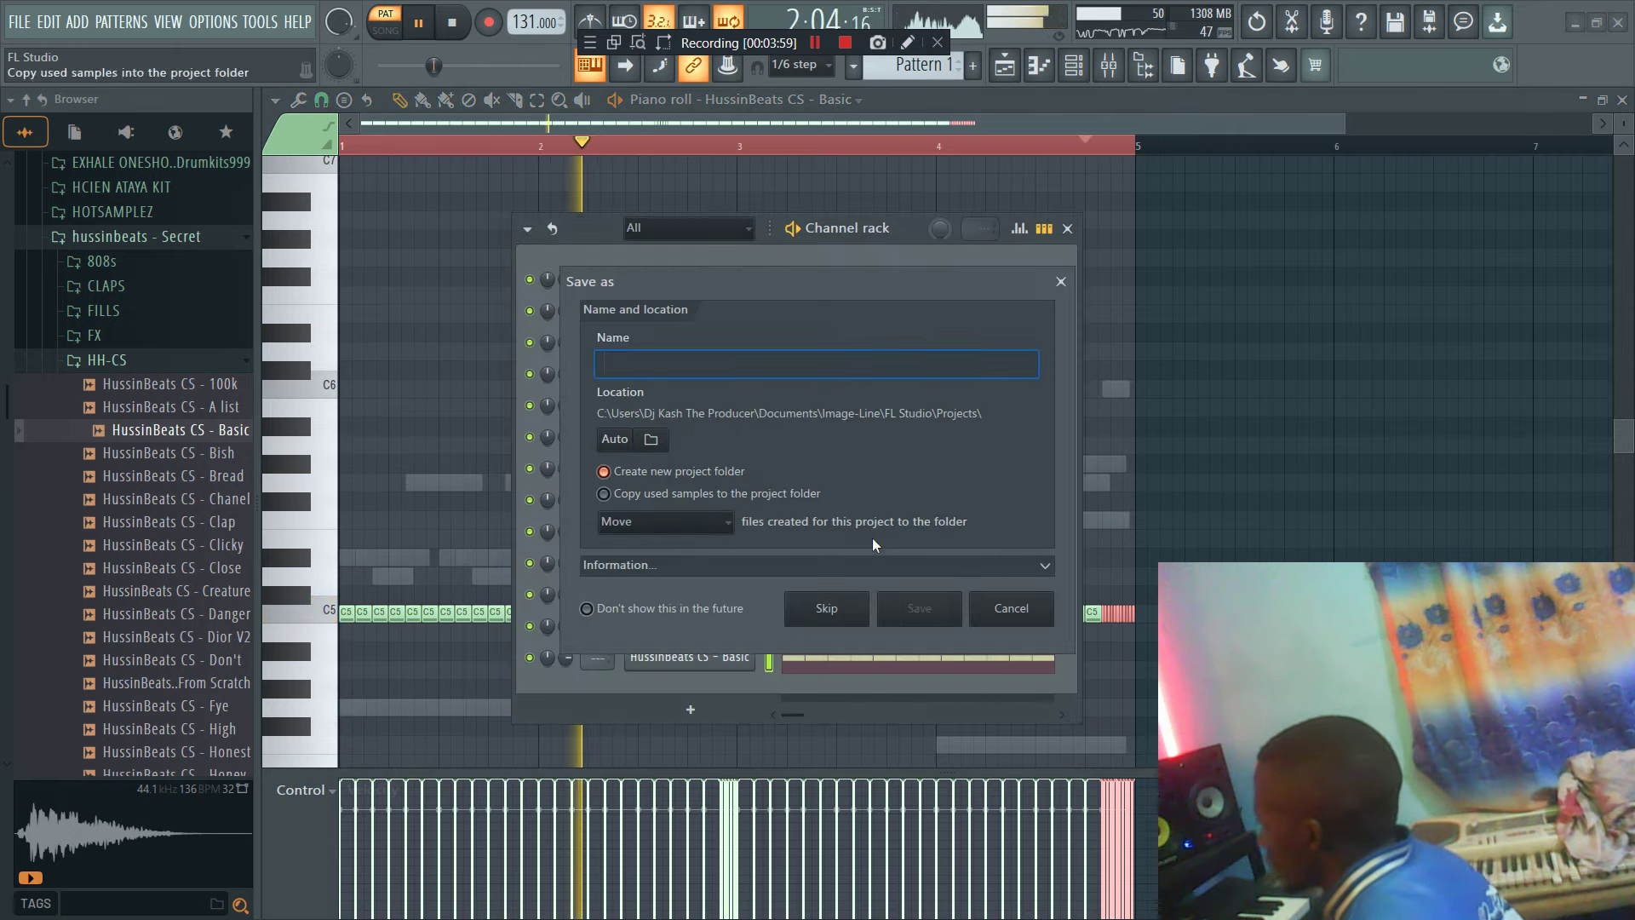
left_click(917, 610)
left_click(993, 554)
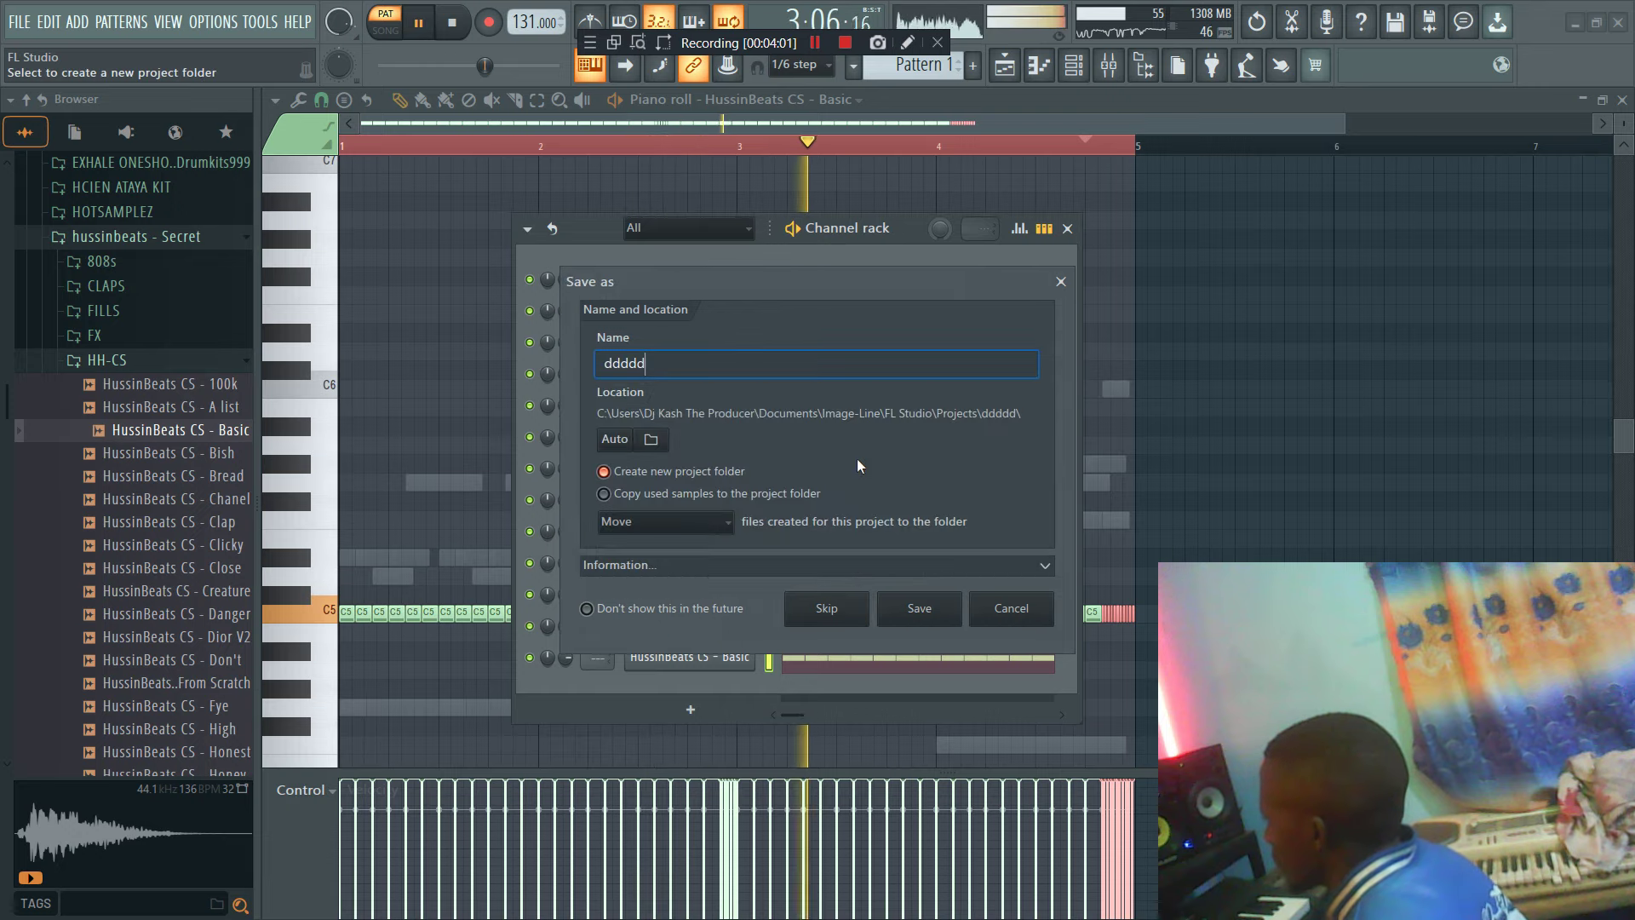
left_click(934, 618)
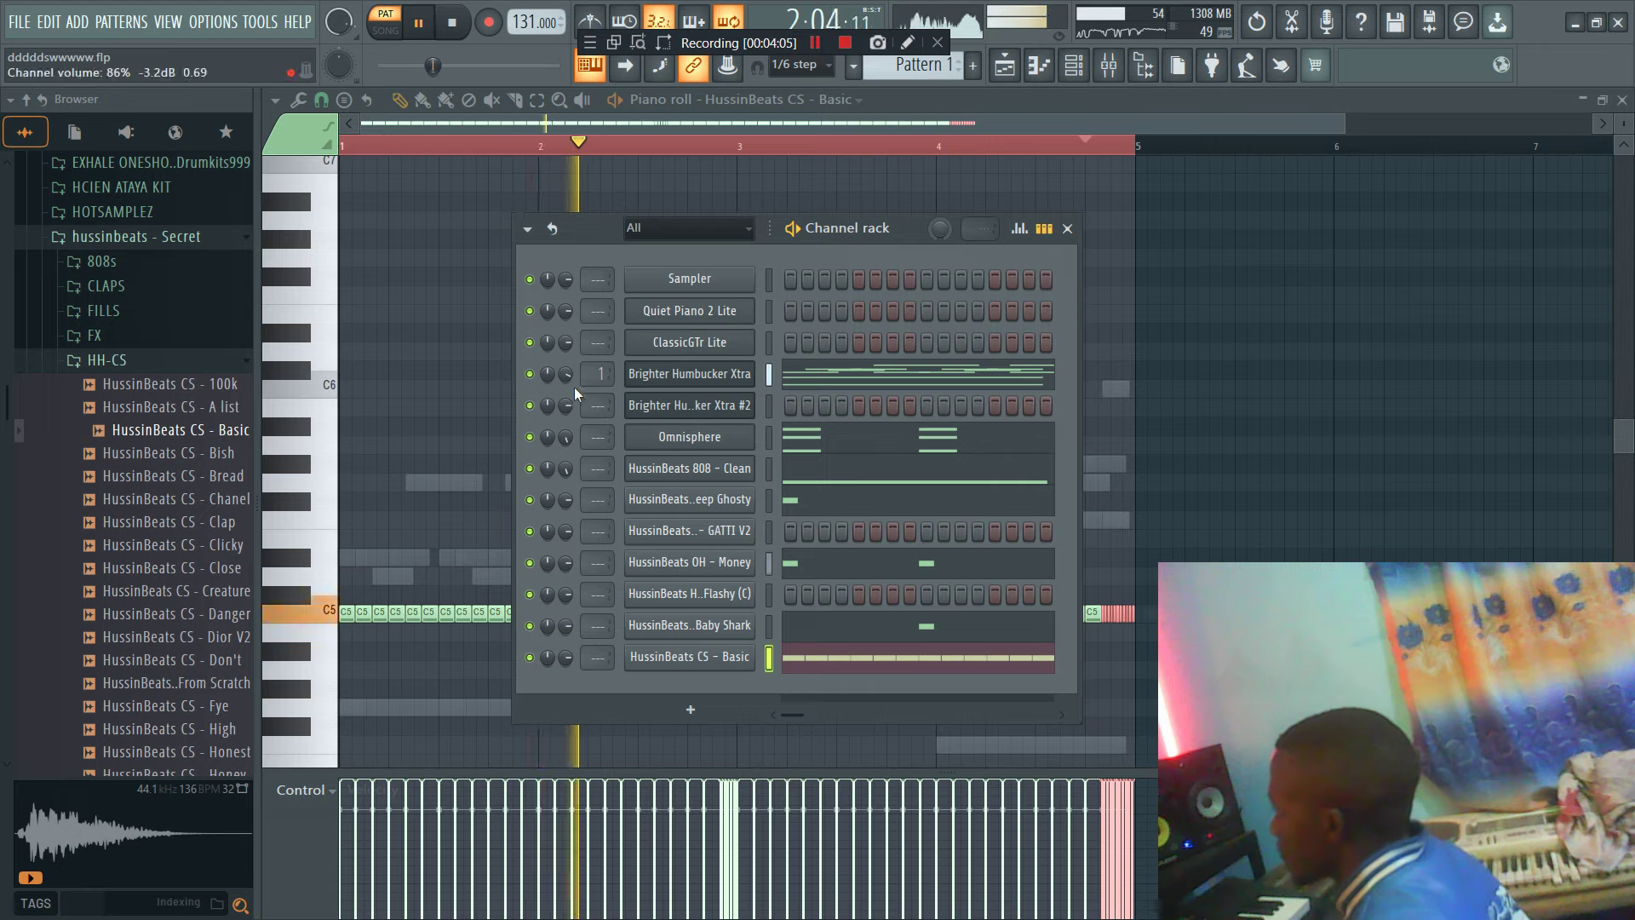
Step: Audition the Brighter Humbucker Xtra melody in solo and adjust that channel's volume
left_click(777, 372)
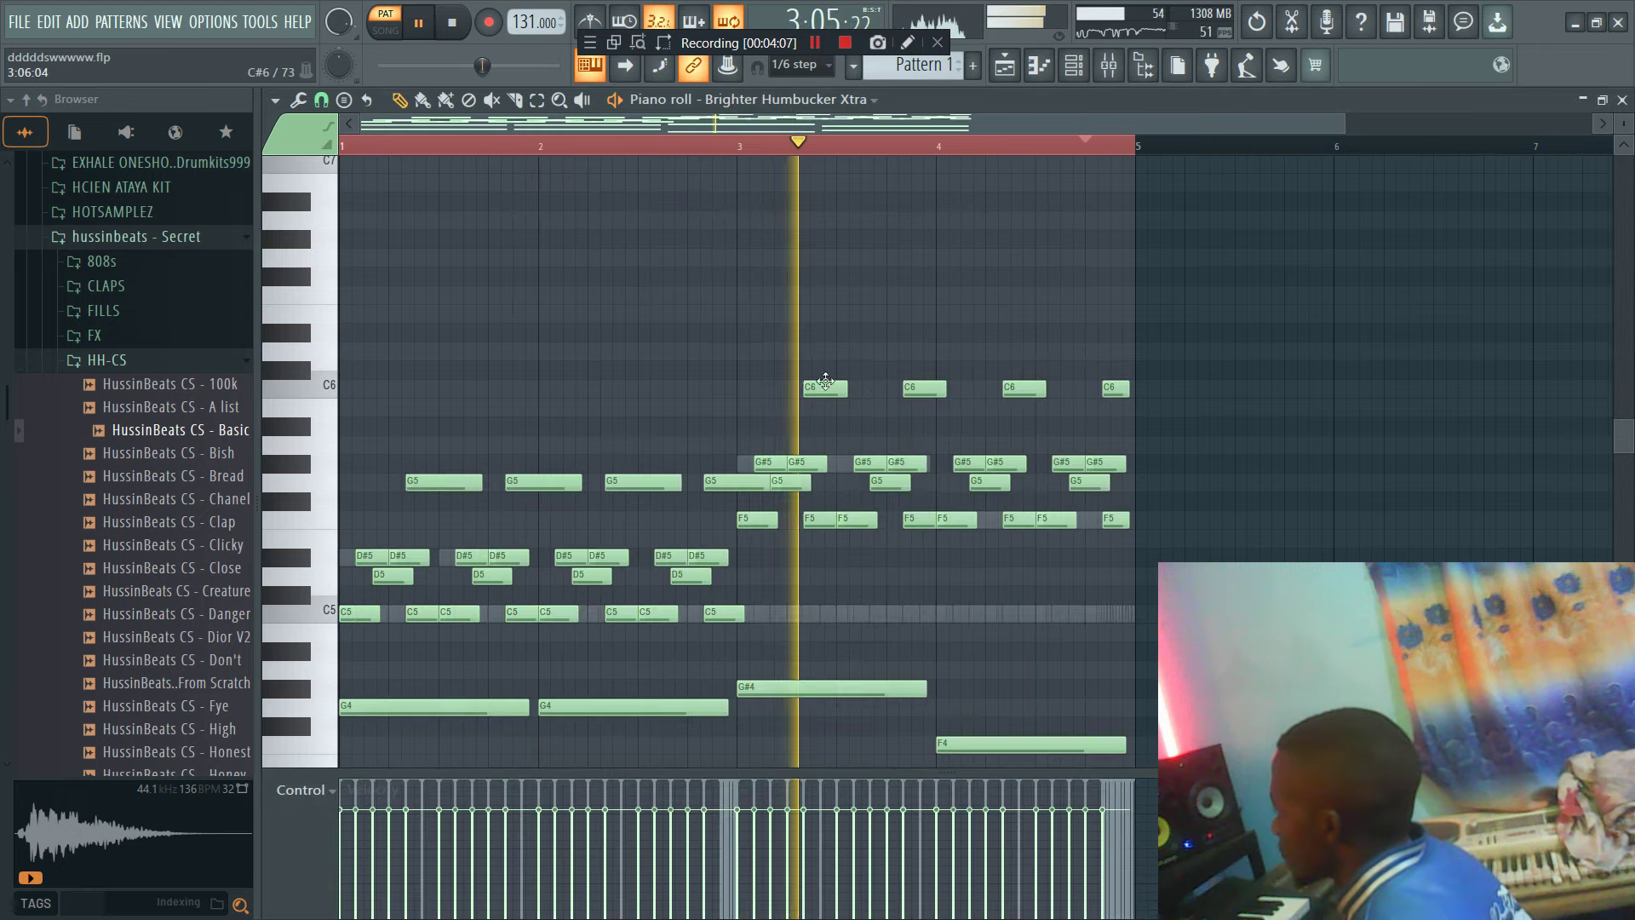
left_click(1074, 66)
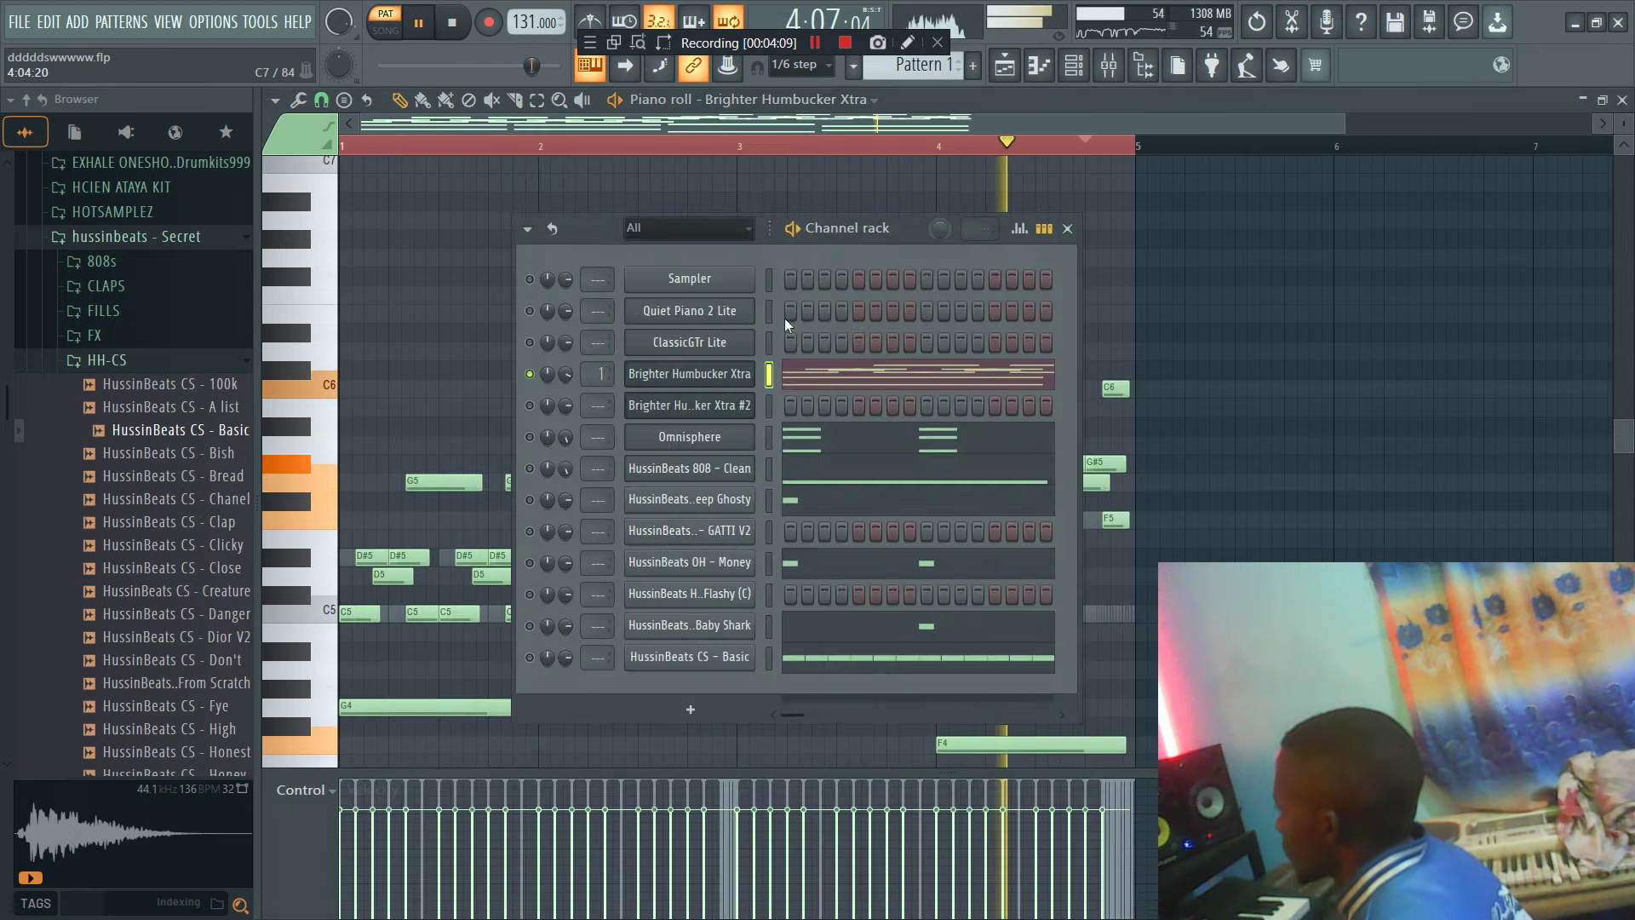
right_click(532, 374)
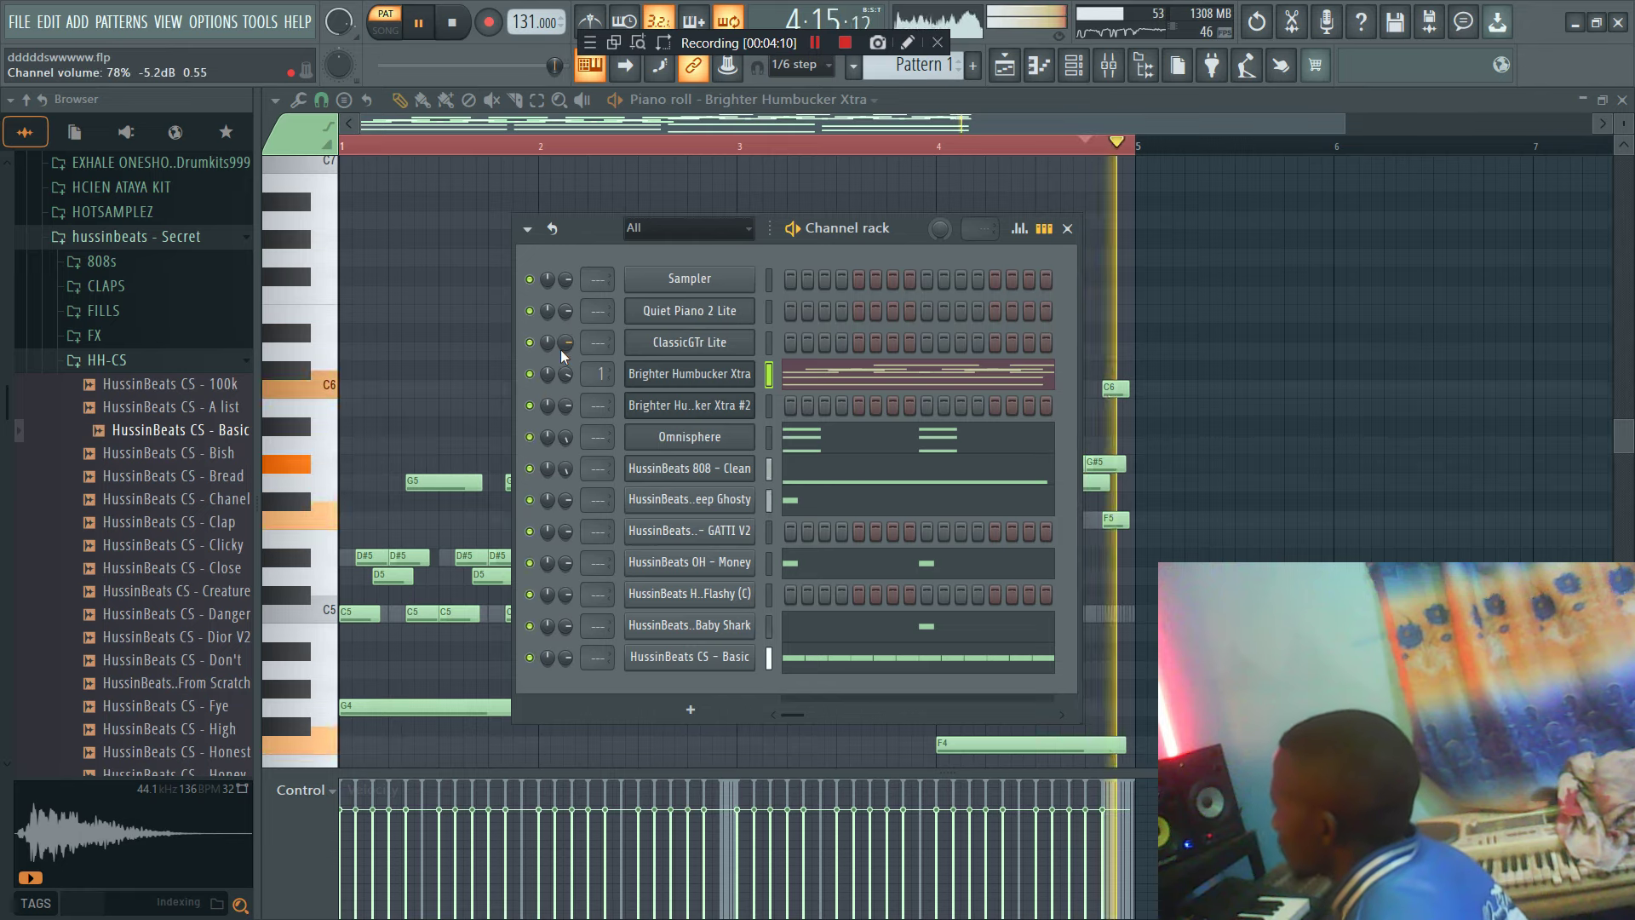
left_click_drag(564, 375, 565, 362)
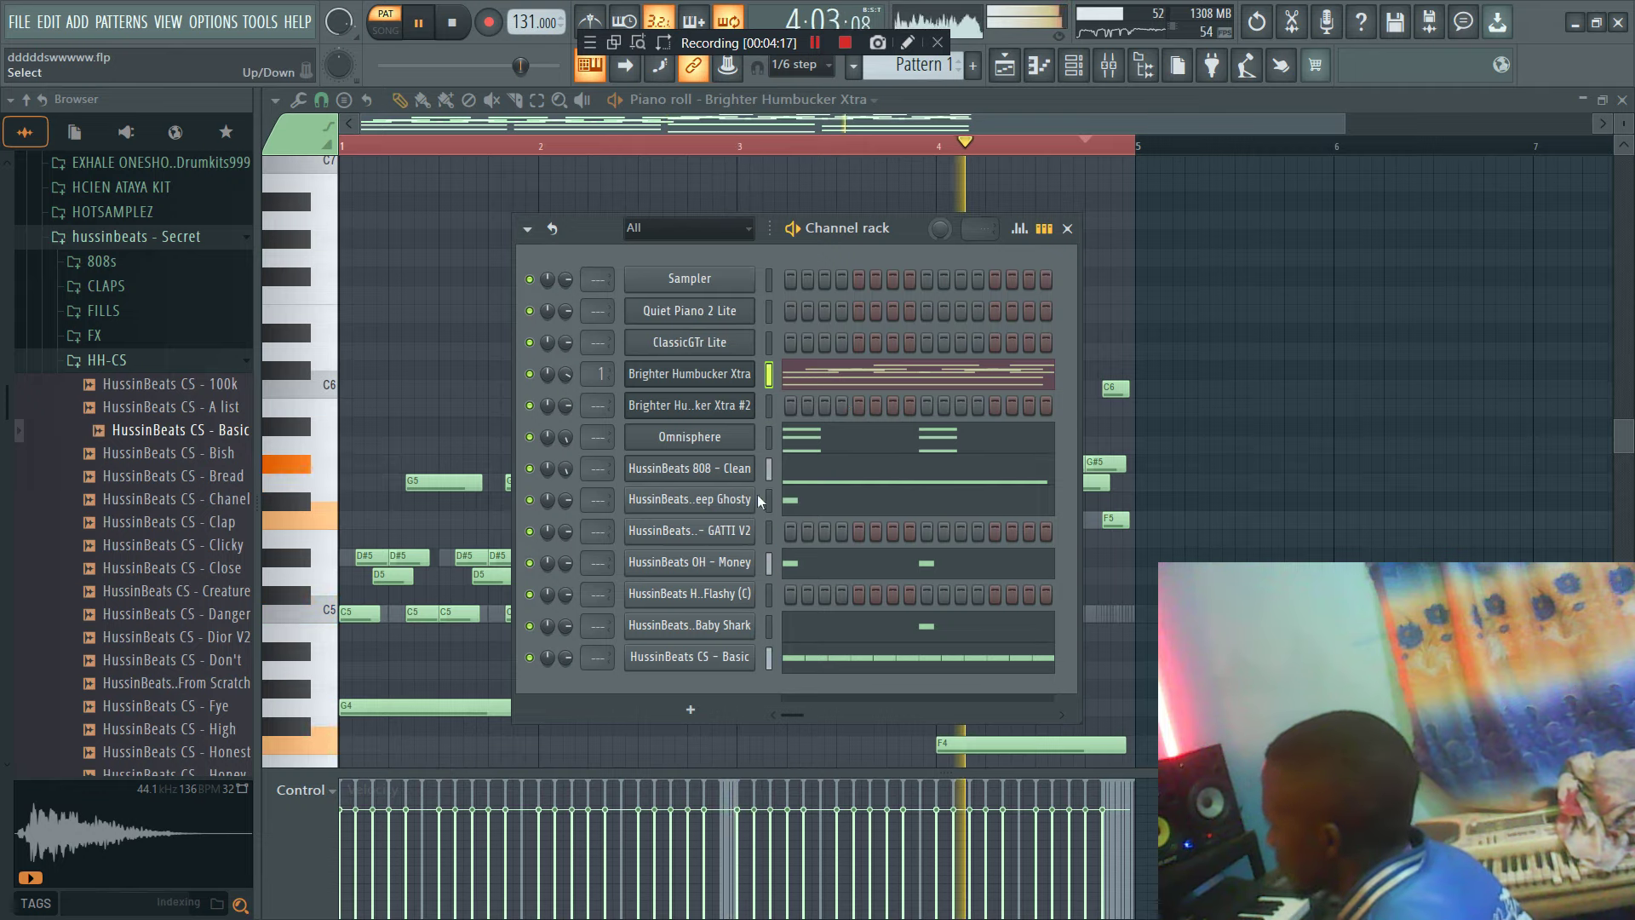
left_click(827, 376)
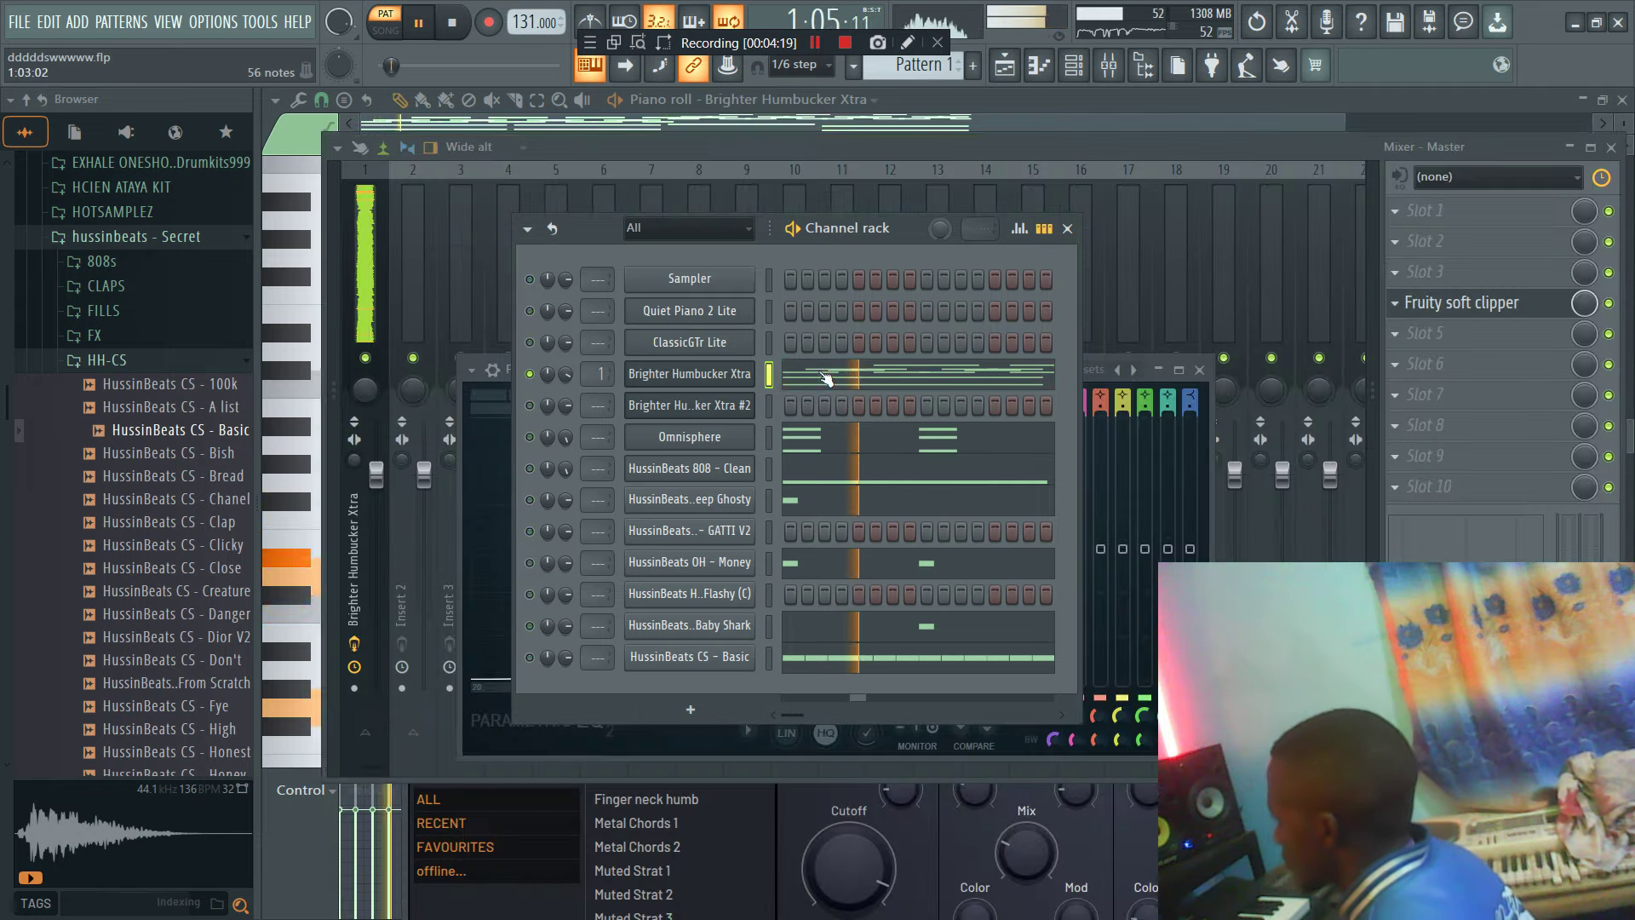
Step: Shorten the repeated lower and middle notes of the Brighter Humbucker Xtra melody and the last G5 in bar 2, then unsolo the channel
left_click(825, 377)
key("space")
left_click_drag(1020, 642, 350, 529)
left_click_drag(1154, 542, 792, 471)
key("space")
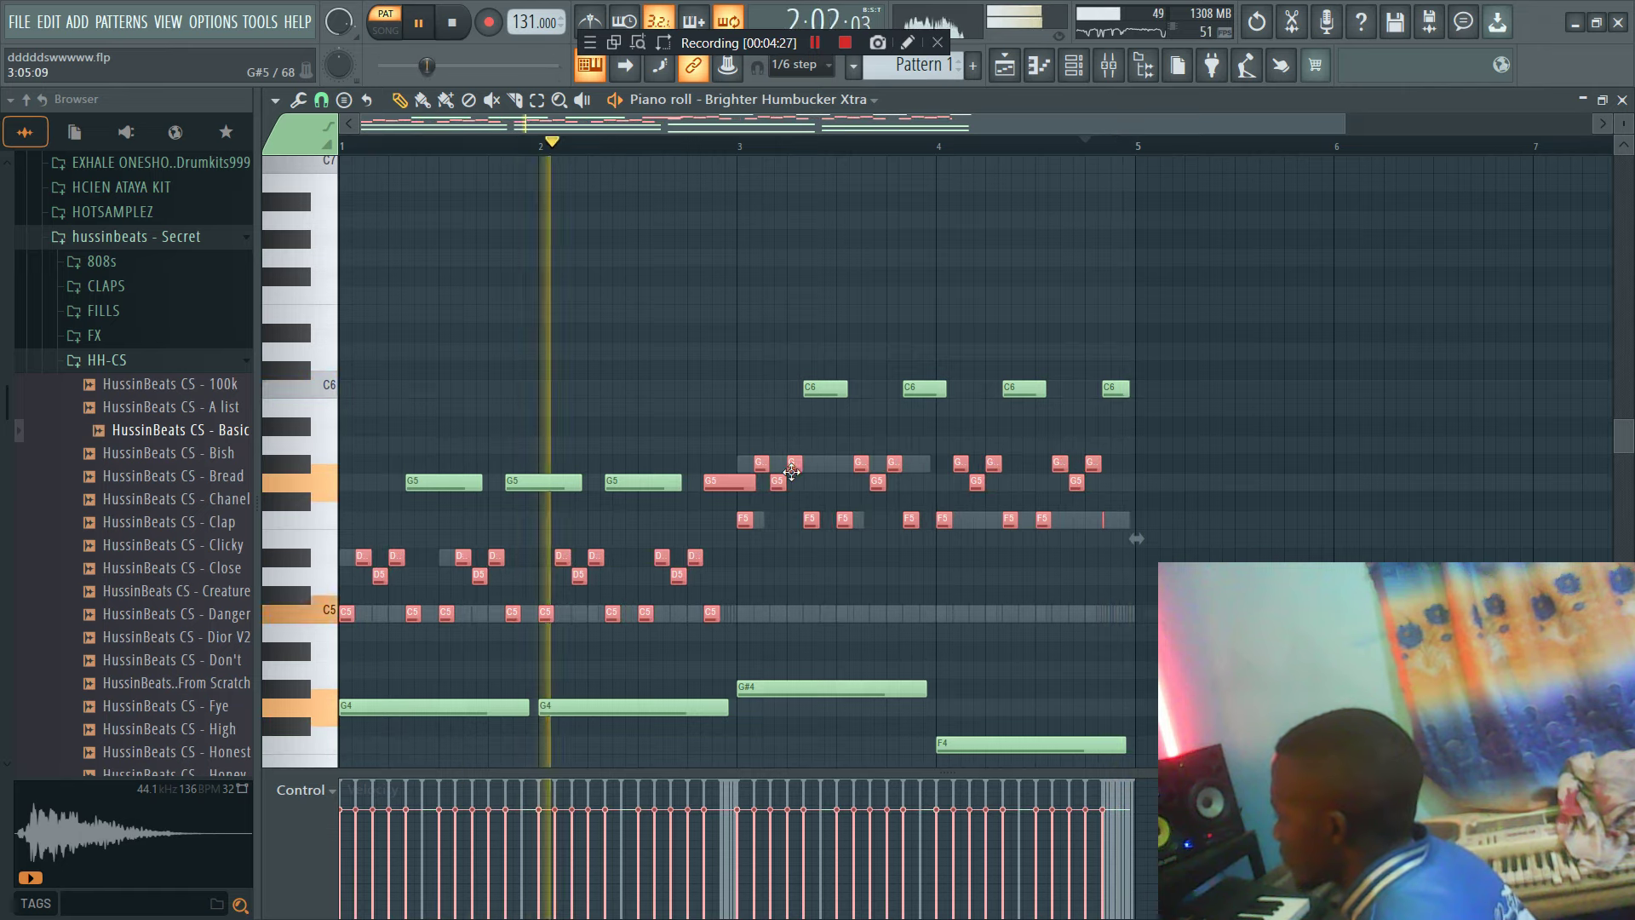
left_click(917, 295)
right_click(916, 295)
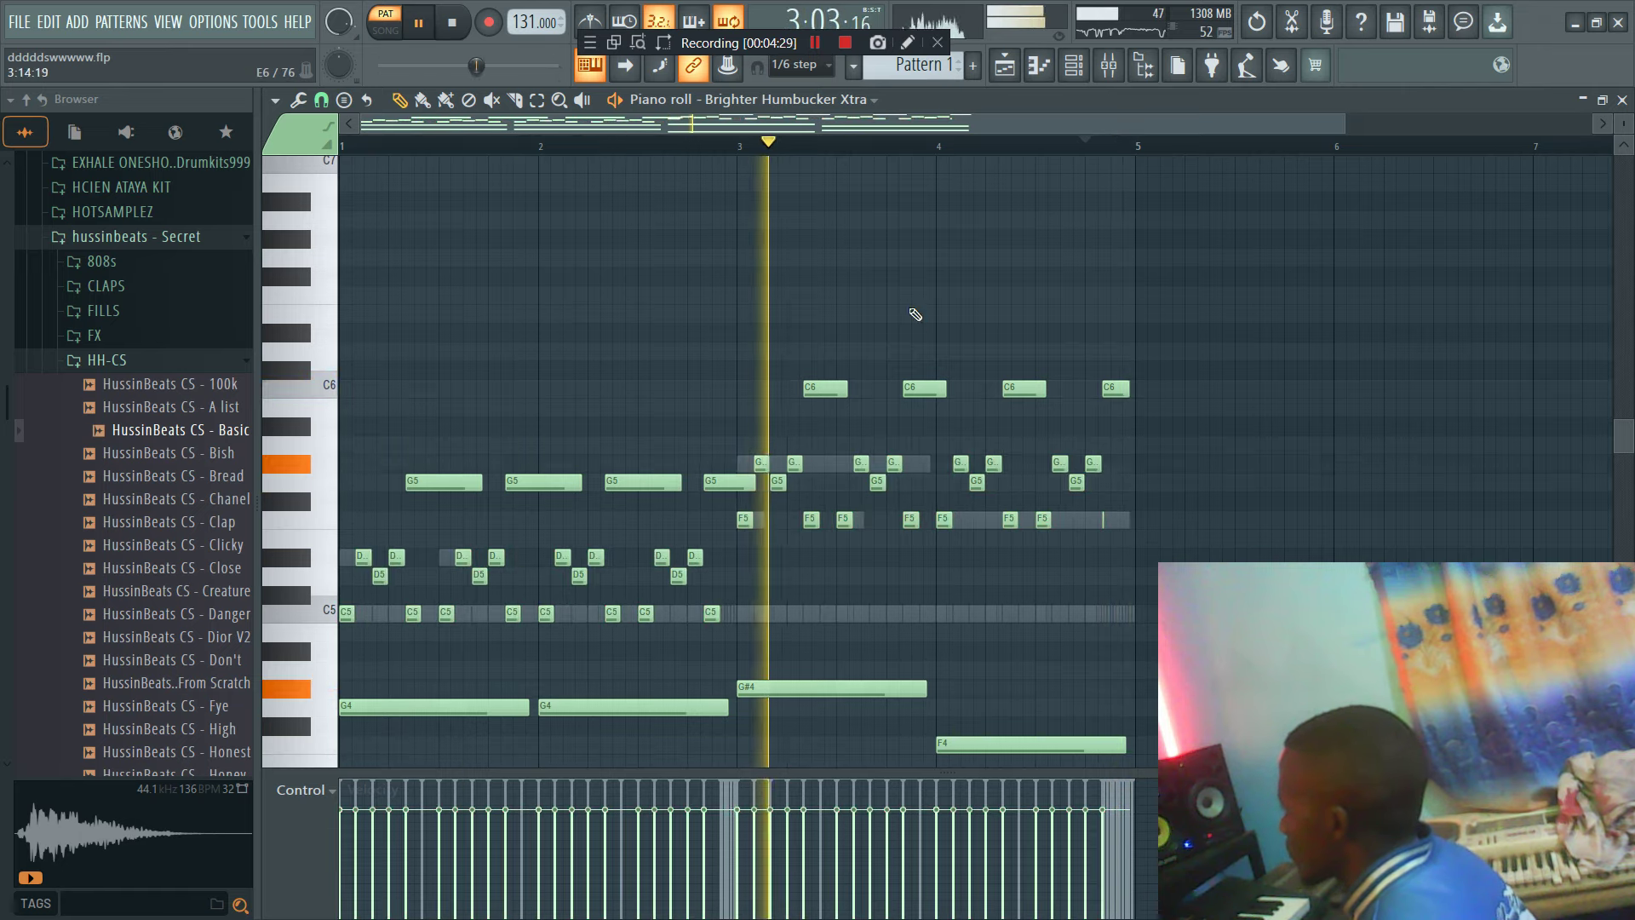
left_click_drag(751, 483, 737, 492)
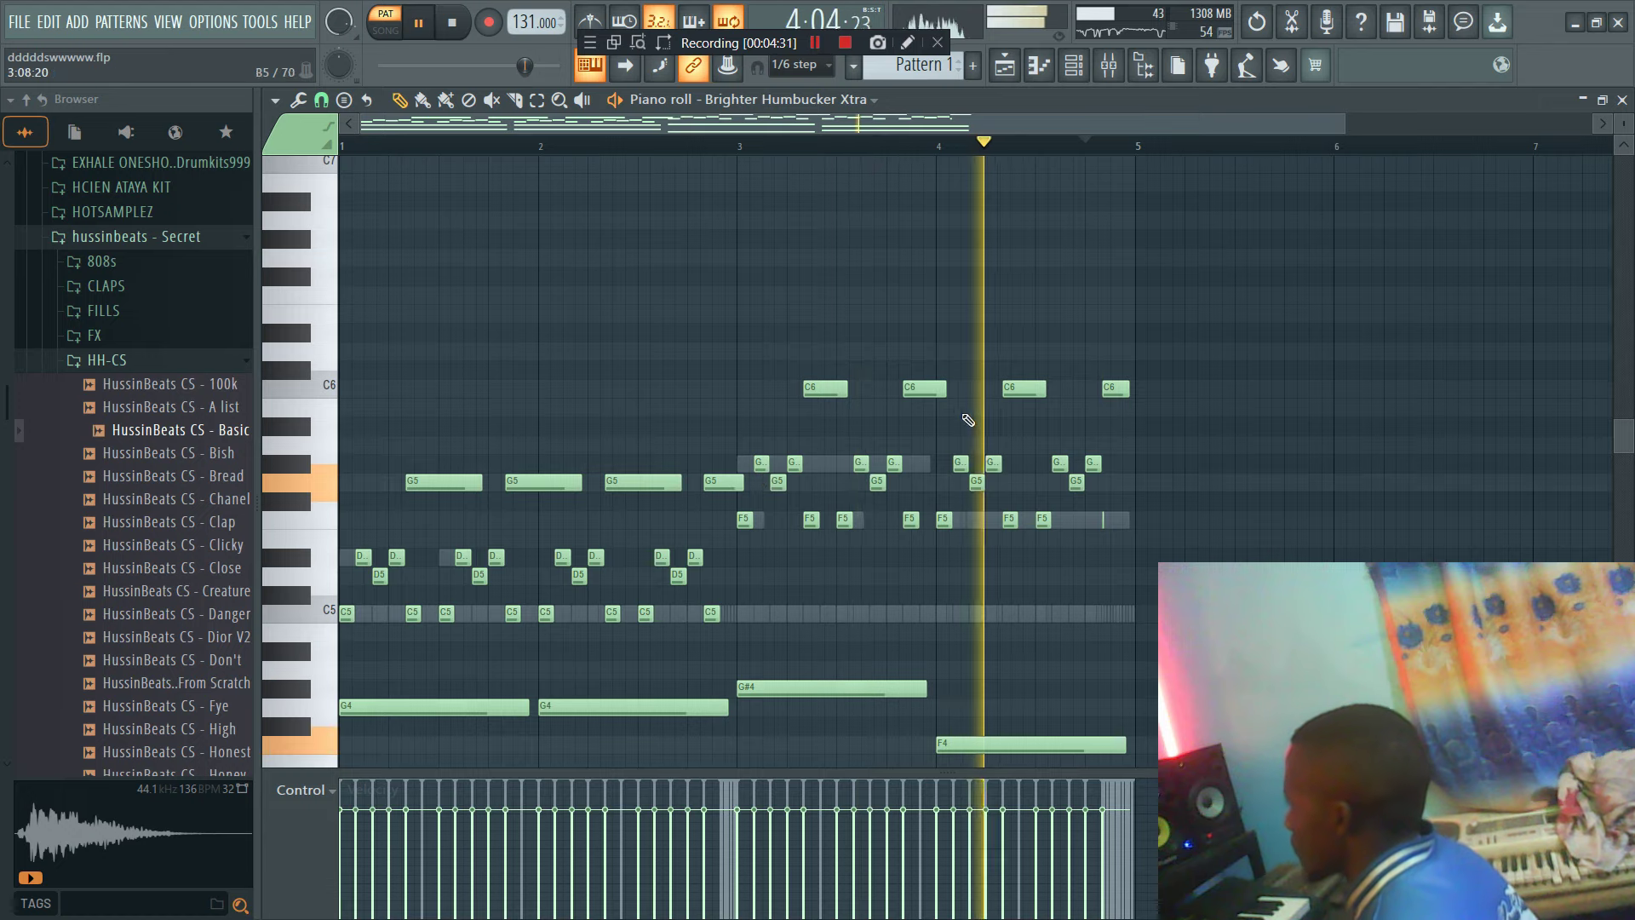
key("F6")
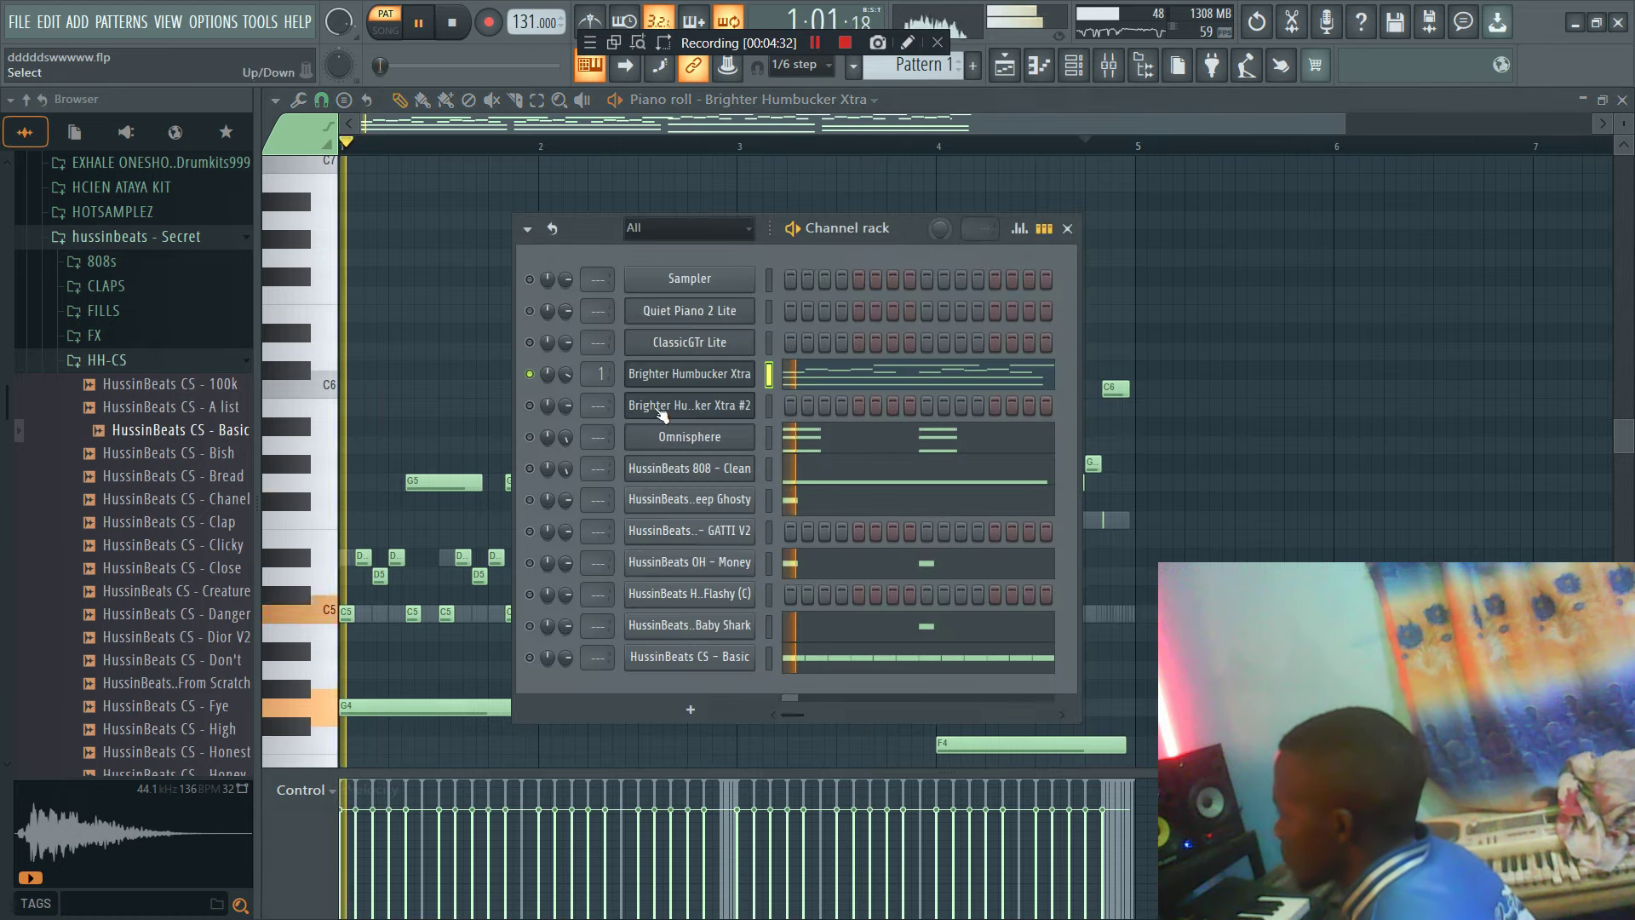
right_click(530, 373)
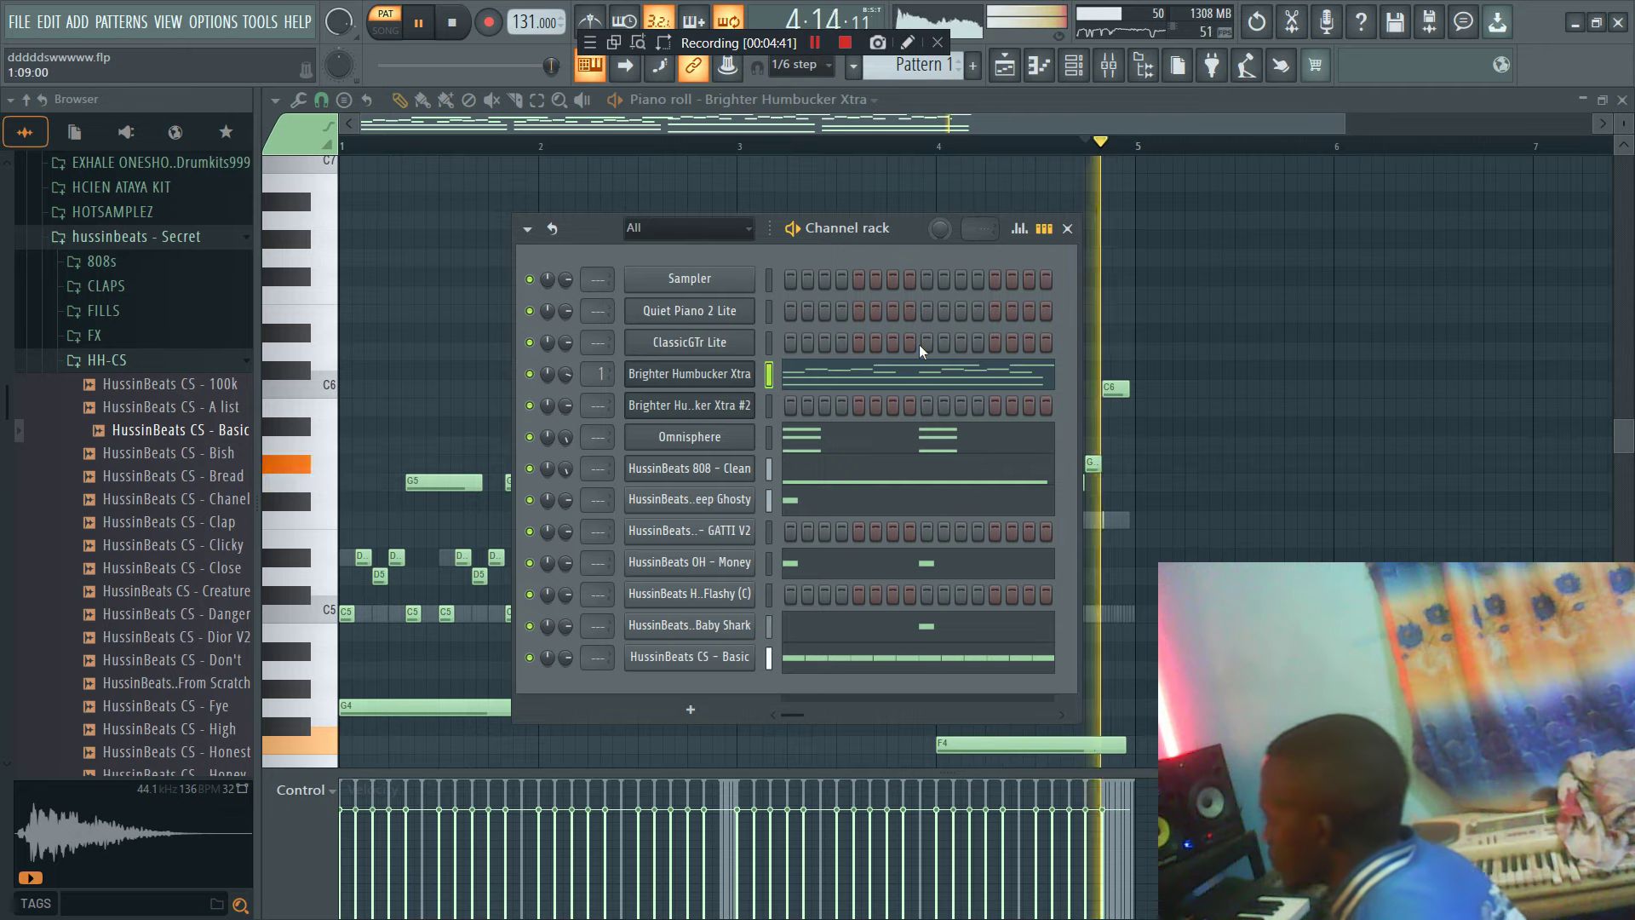
Step: Load the All Strings Sustain preset from the Essential Strings pack into the Brighter Humbucker Xtra #2 channel
left_click(707, 709)
left_click(600, 690)
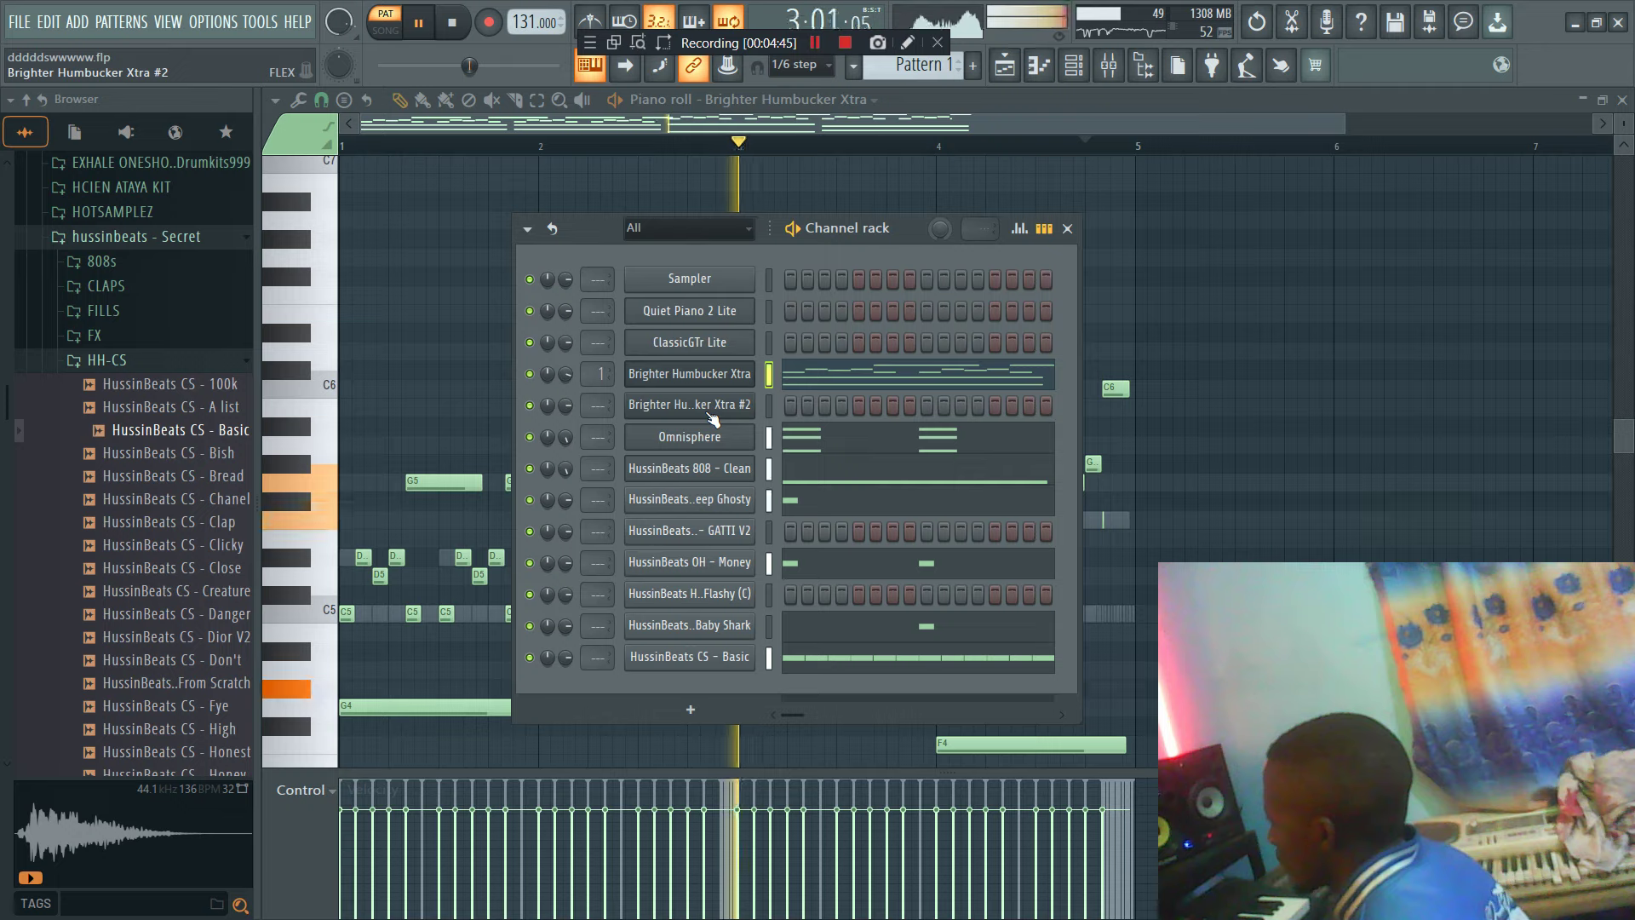
left_click(710, 409)
left_click(532, 514)
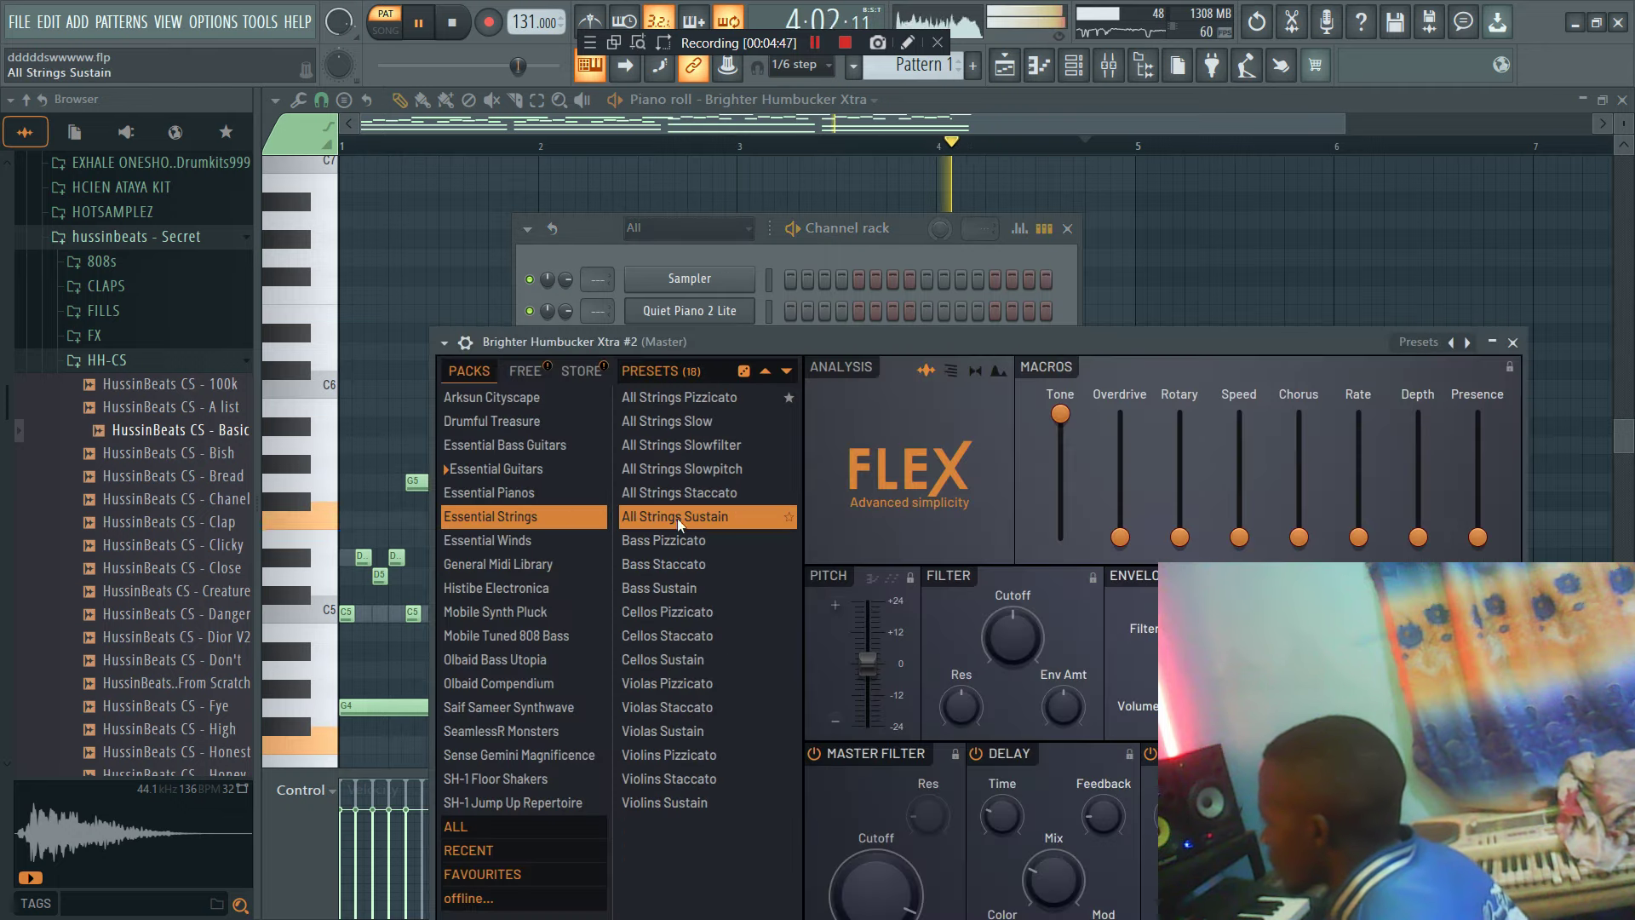
left_click(852, 241)
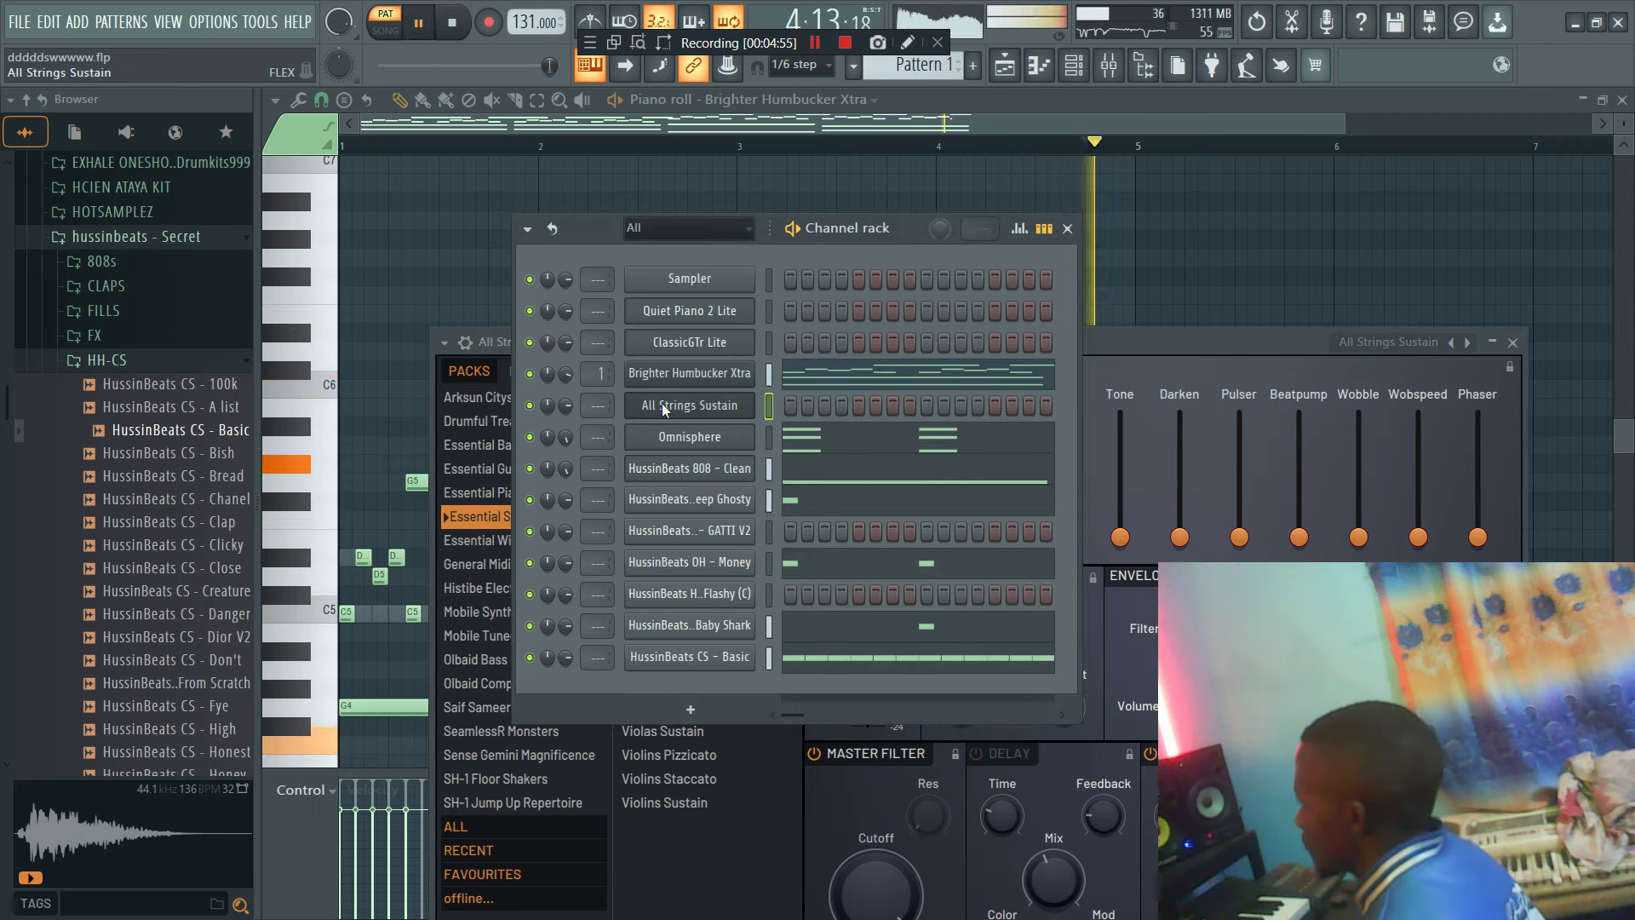
Step: In the piano roll of All Strings Sustain, place a long C6 note from bar 1 and a short G5 midway through bar 2
right_click(745, 400)
left_click(794, 396)
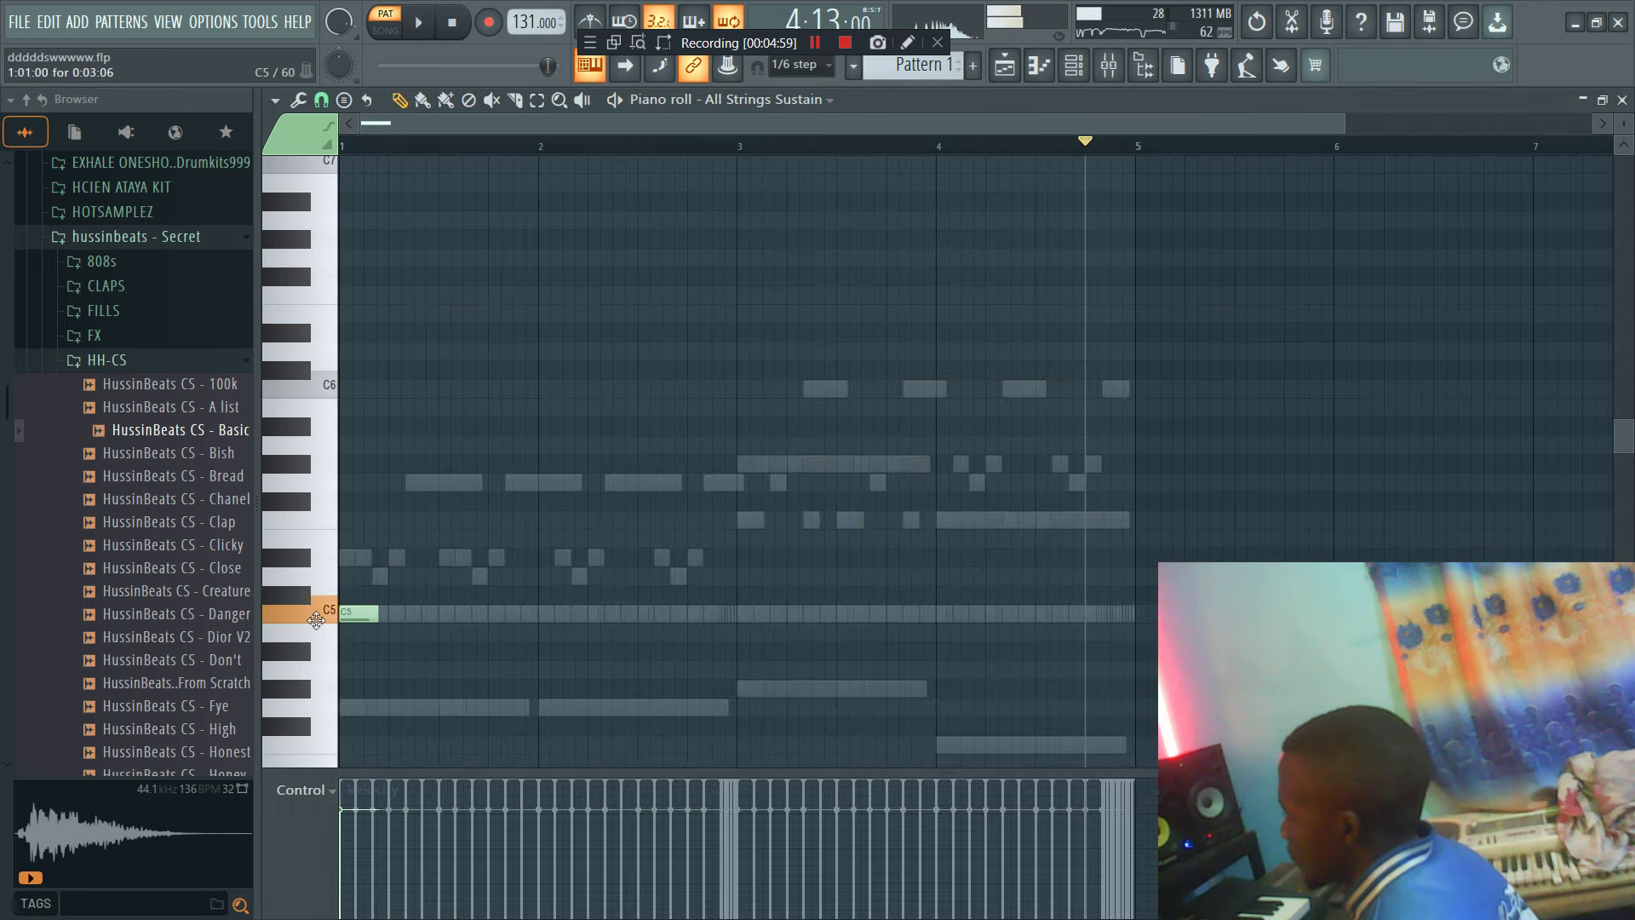
key("space")
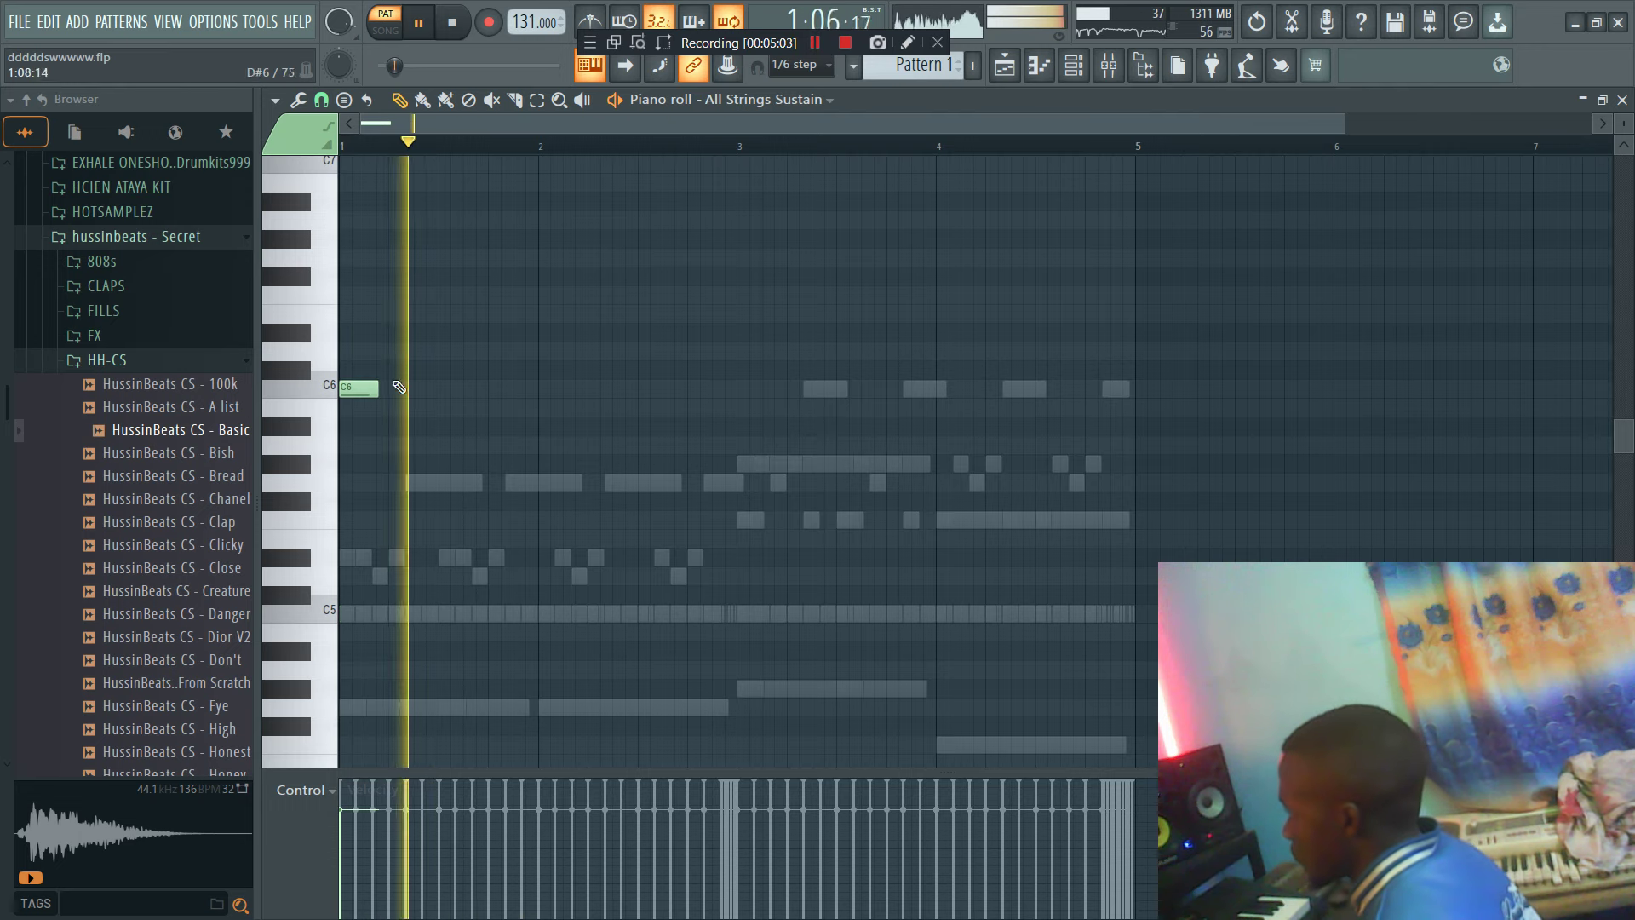
left_click_drag(510, 393, 636, 485)
key("space")
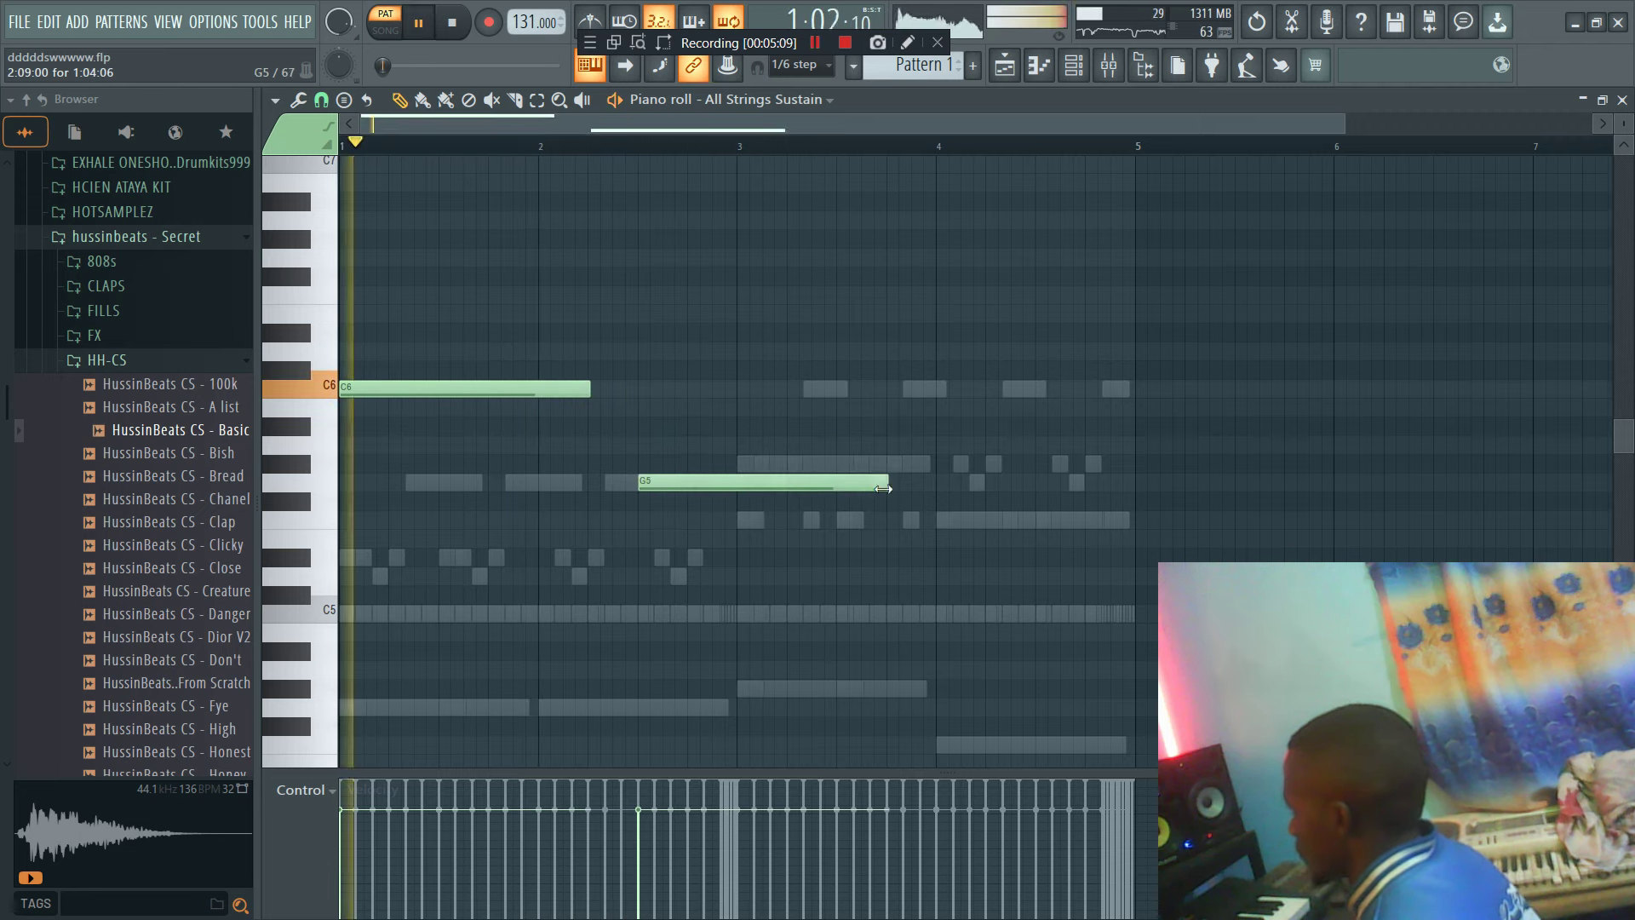
left_click_drag(884, 489, 681, 485)
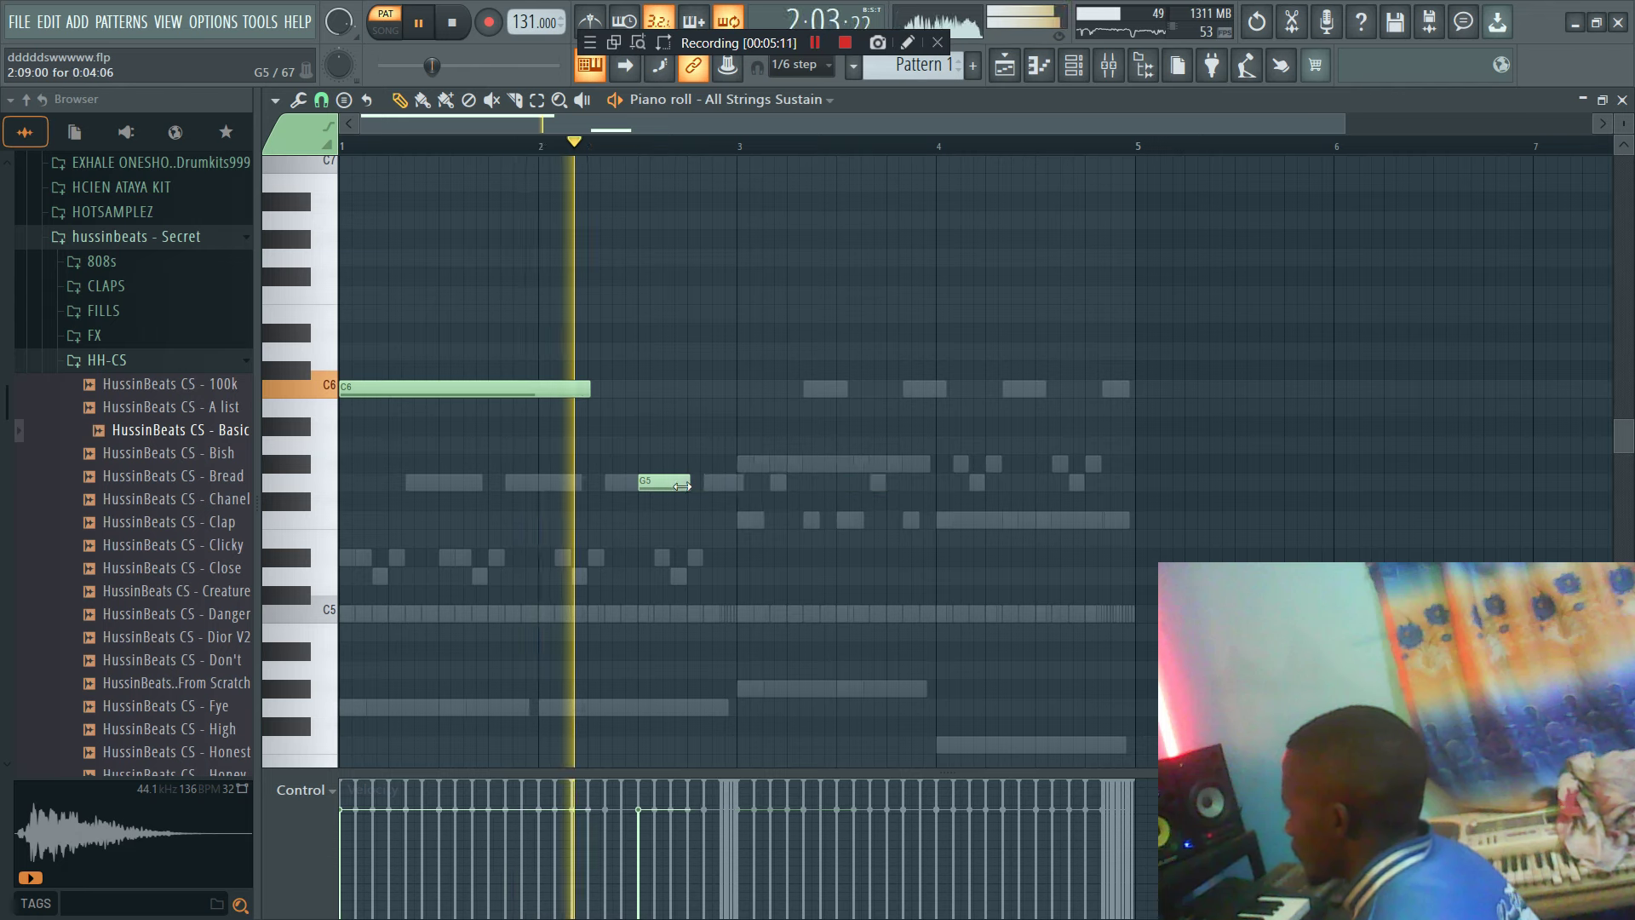
Step: Add F5 late in bar 2, G#5 at bar 3 and F5 at bar 4, and apply quick legato to the strings notes
left_click(691, 501)
key("space")
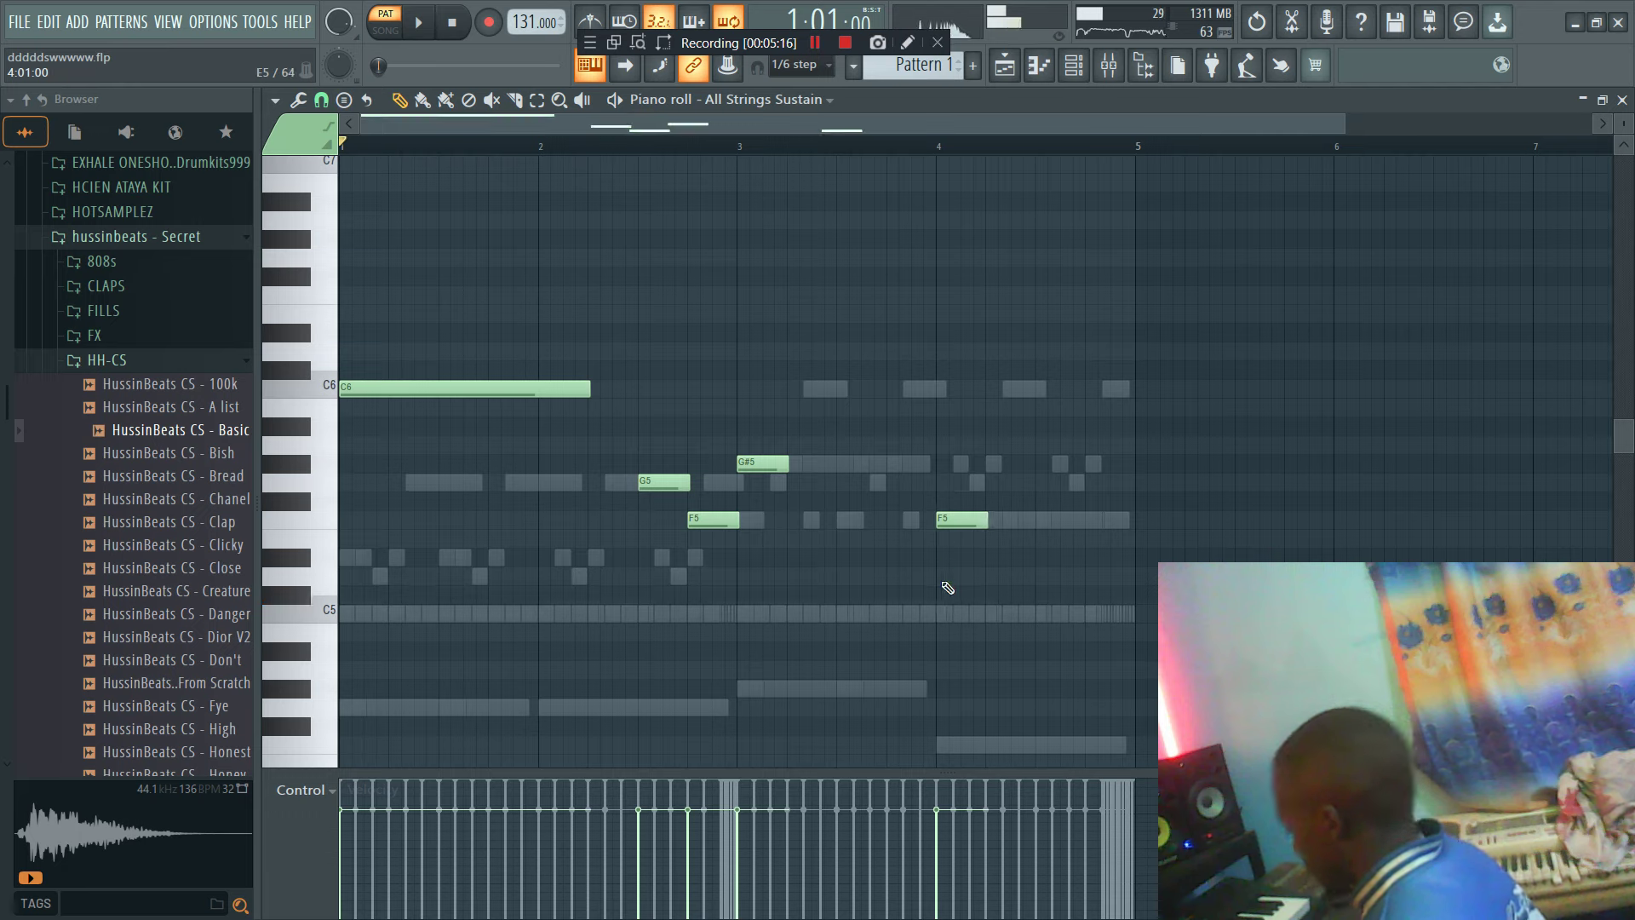
key("ctrl+l")
key("space")
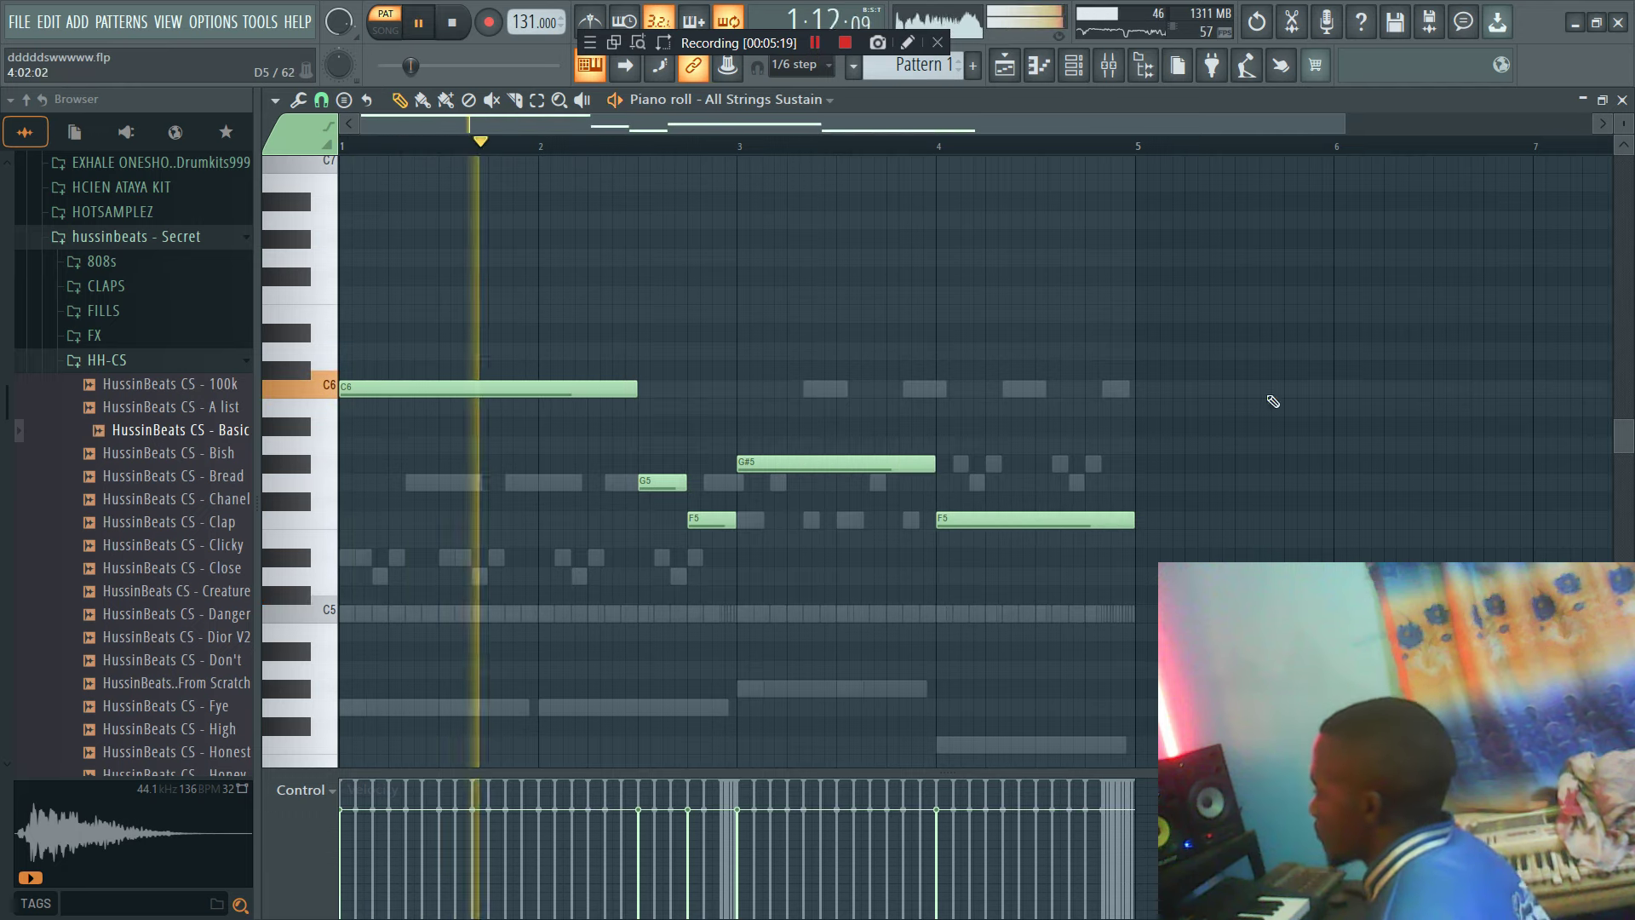
Step: Adjust the volume of the All Strings Sustain channel and clone that channel
left_click(1074, 66)
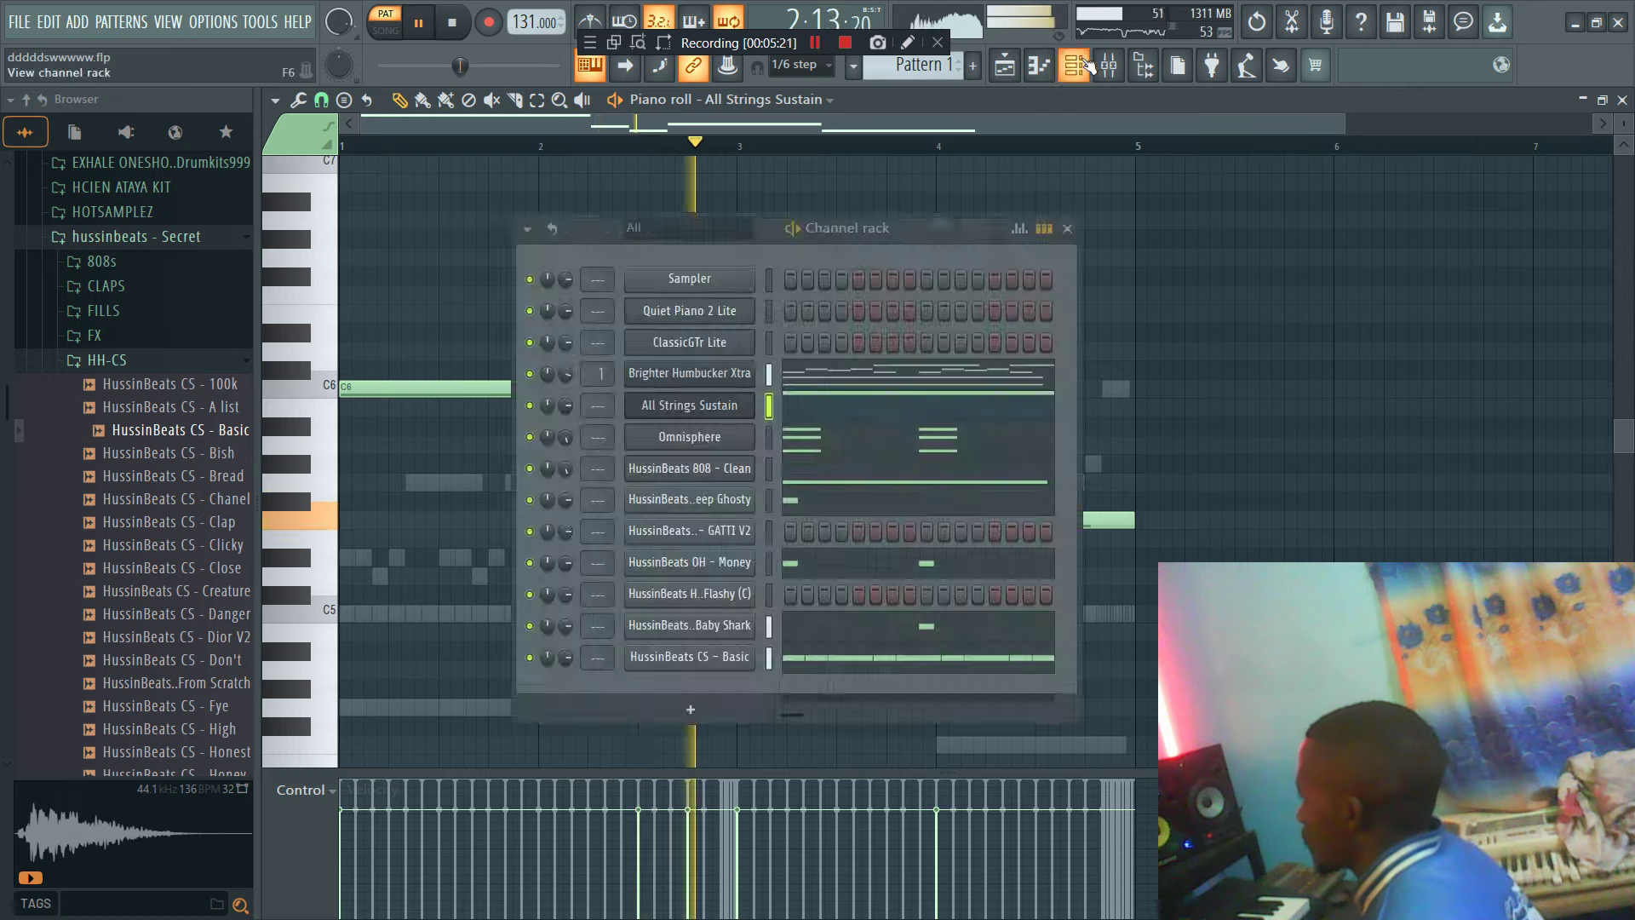
left_click_drag(564, 405, 565, 365)
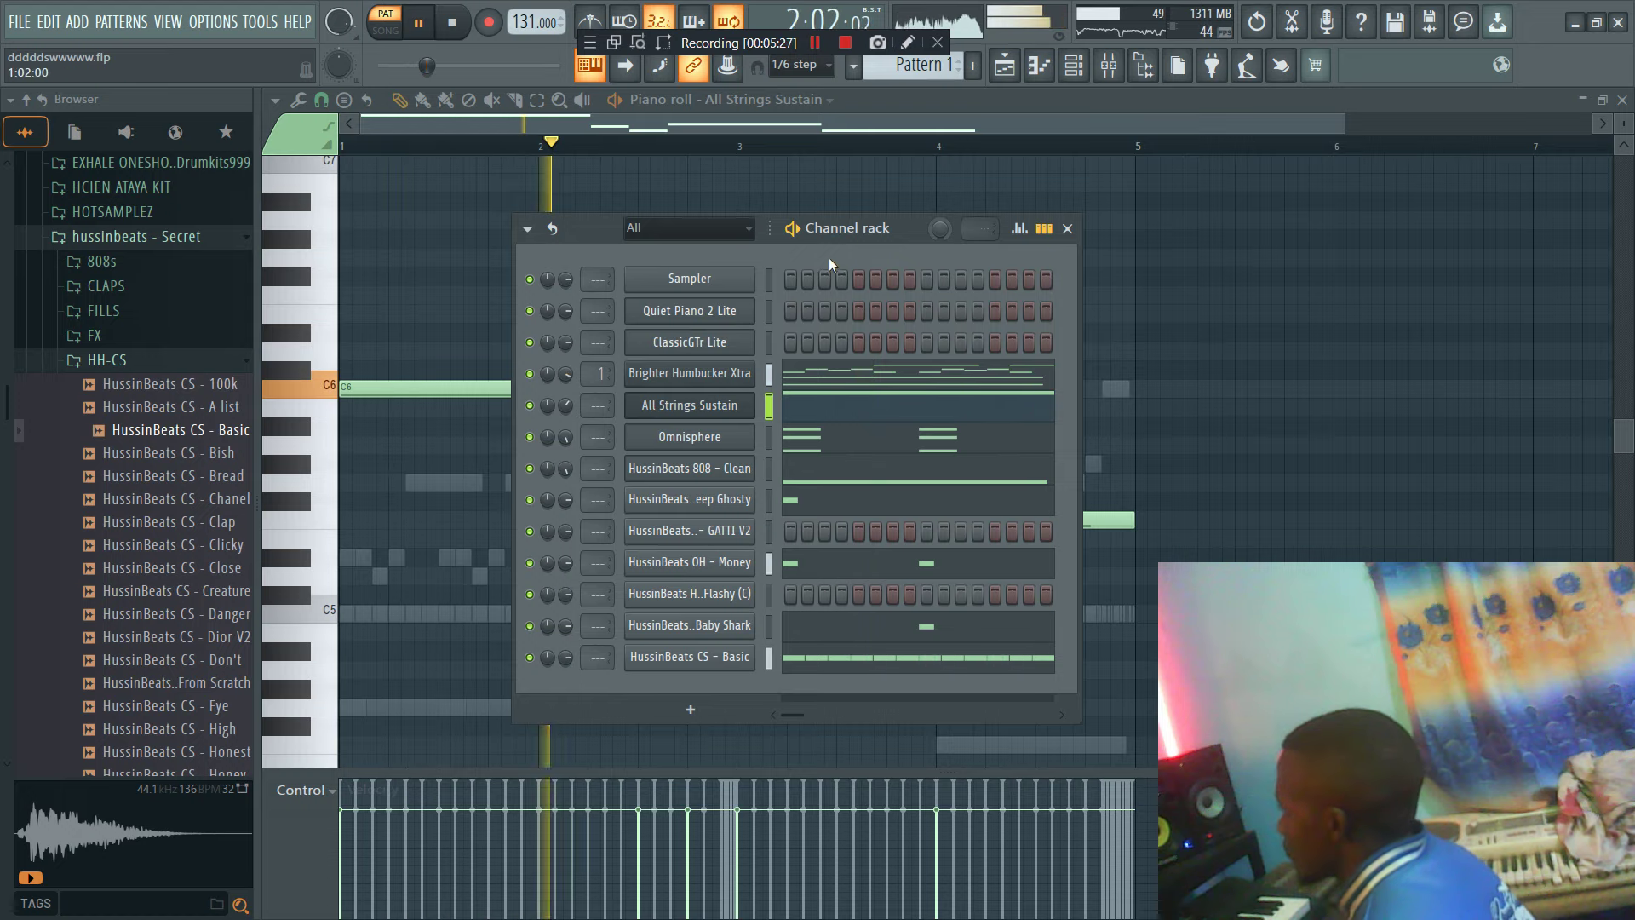
right_click(680, 412)
left_click(819, 591)
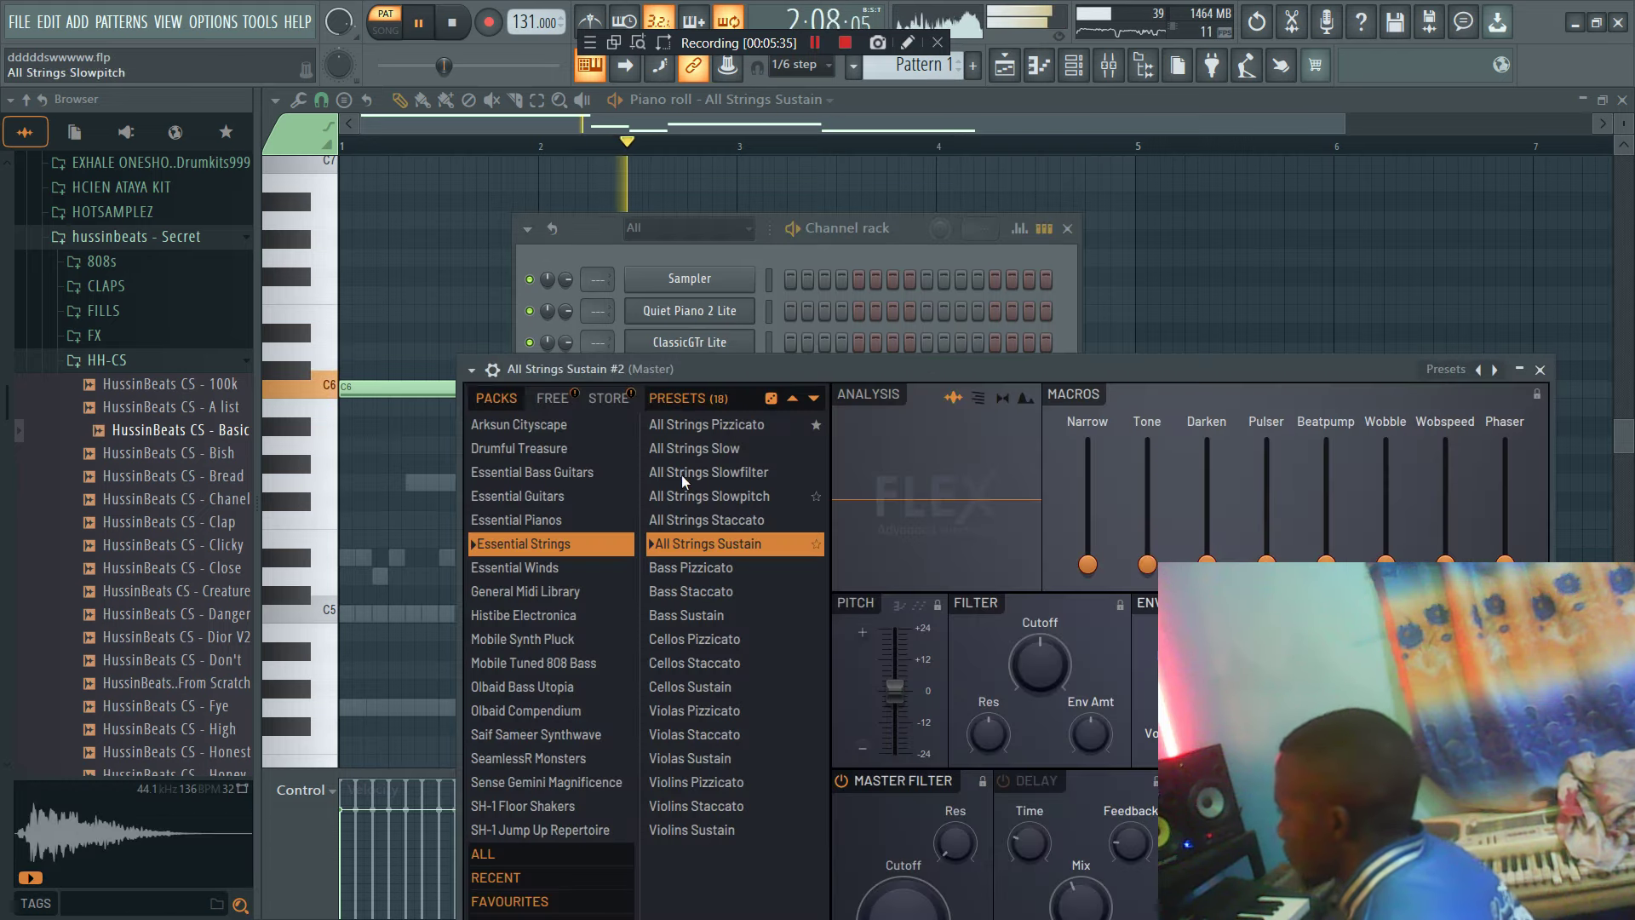
Step: Load the Pianopad preset from the Essential Pianos pack into the cloned channel, soloing it alongside Brighter Humbucker Xtra
left_click(538, 570)
left_click(545, 519)
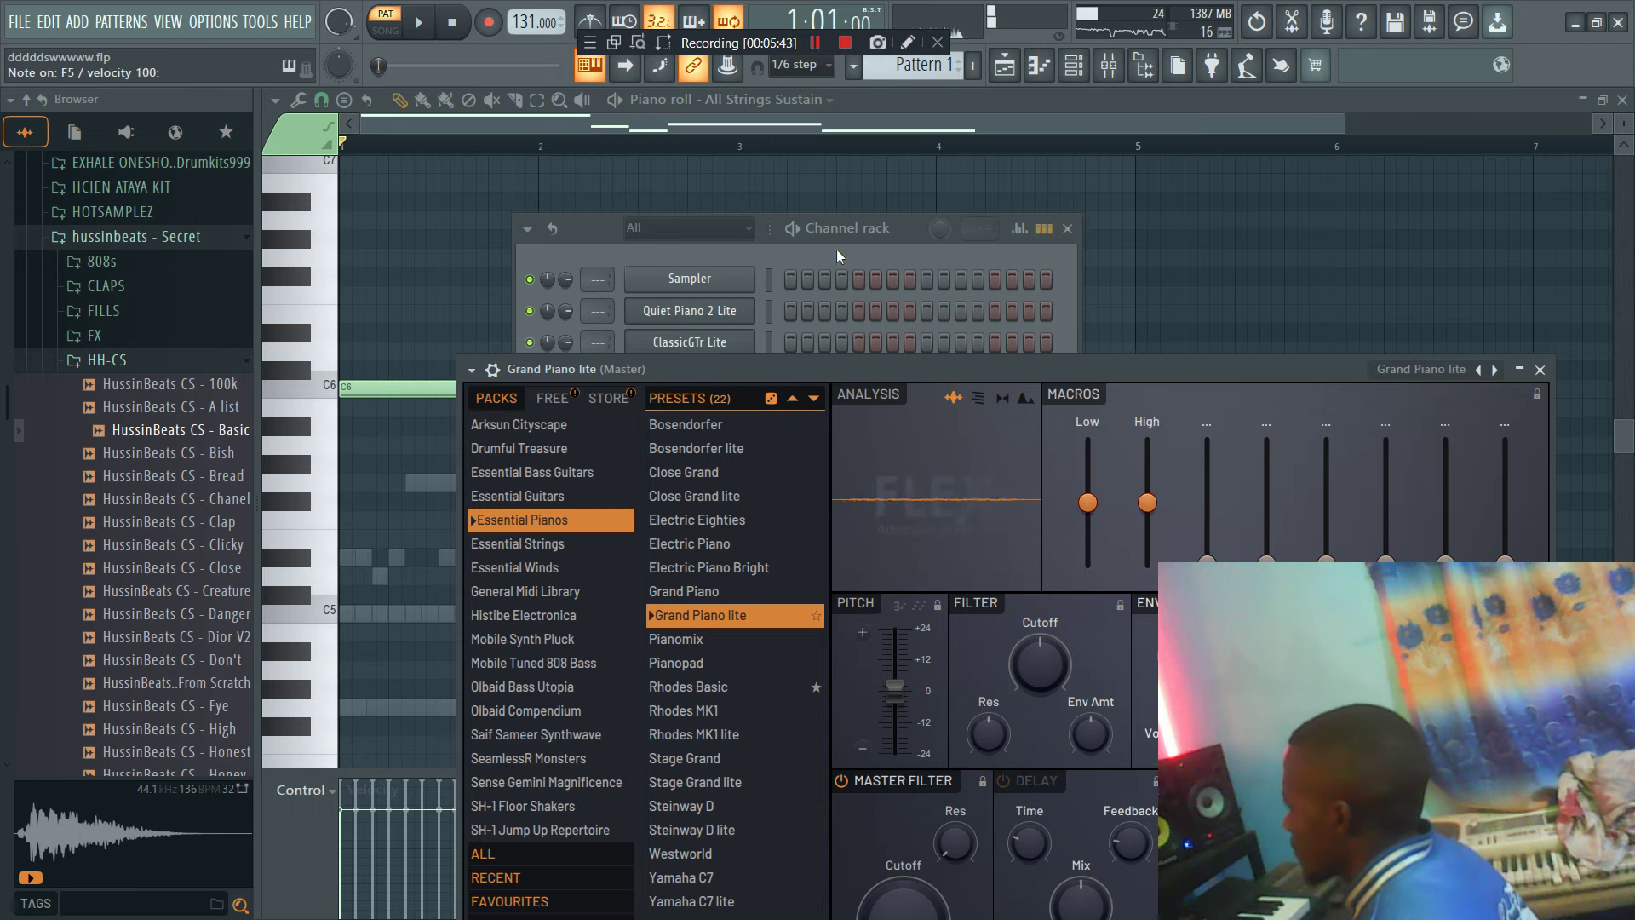
left_click(868, 237)
key("space")
right_click(529, 436)
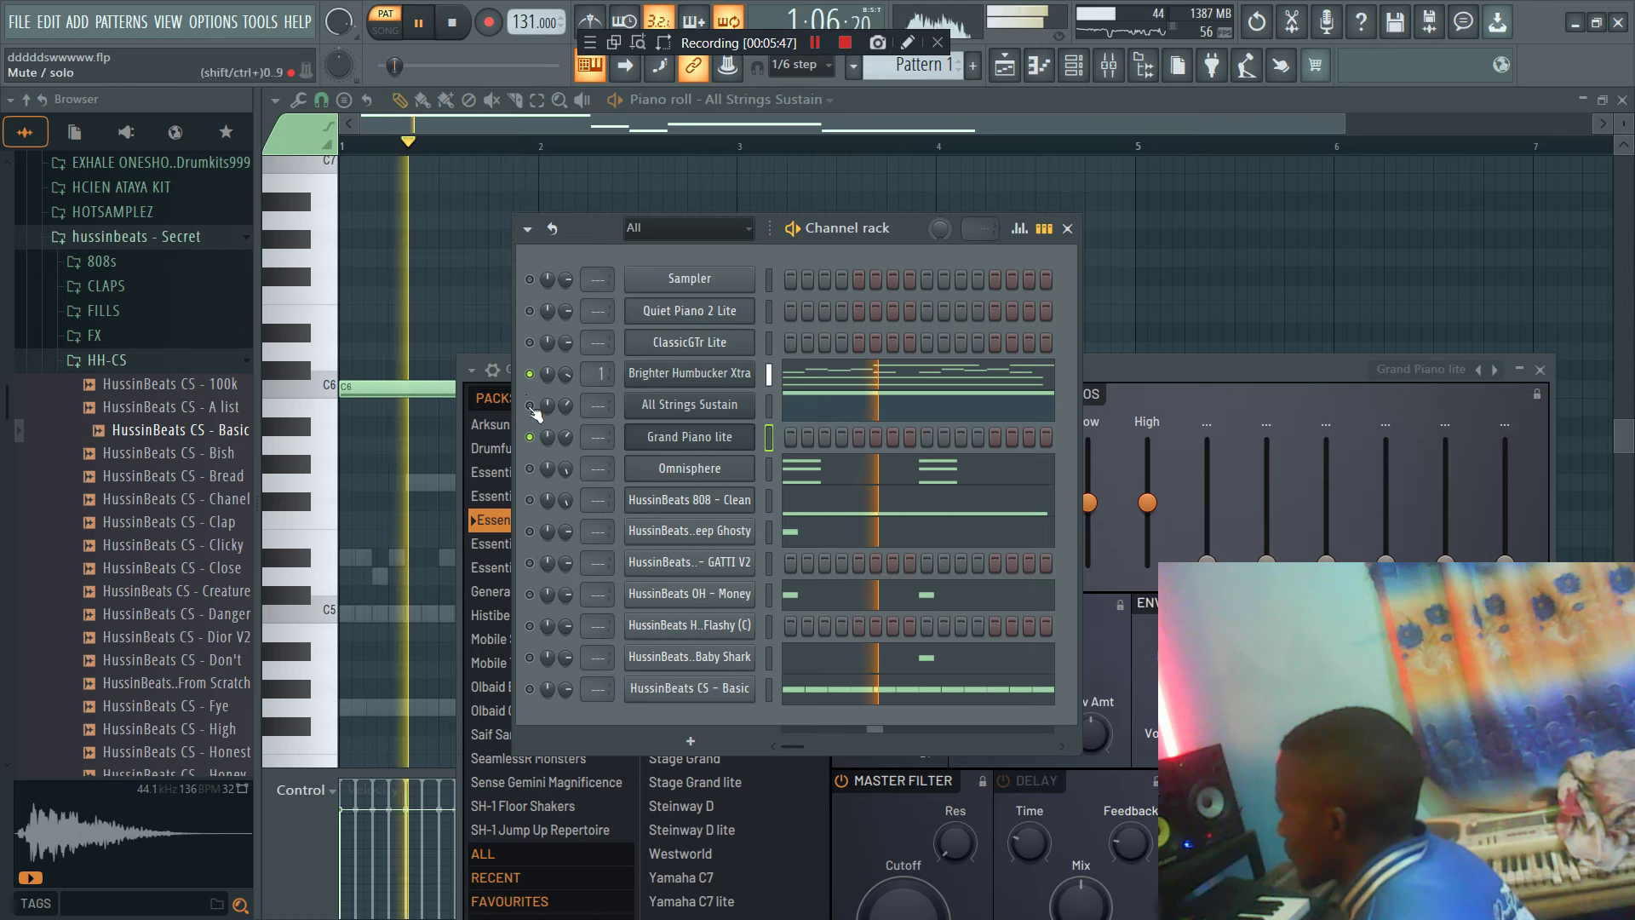
left_click(715, 438)
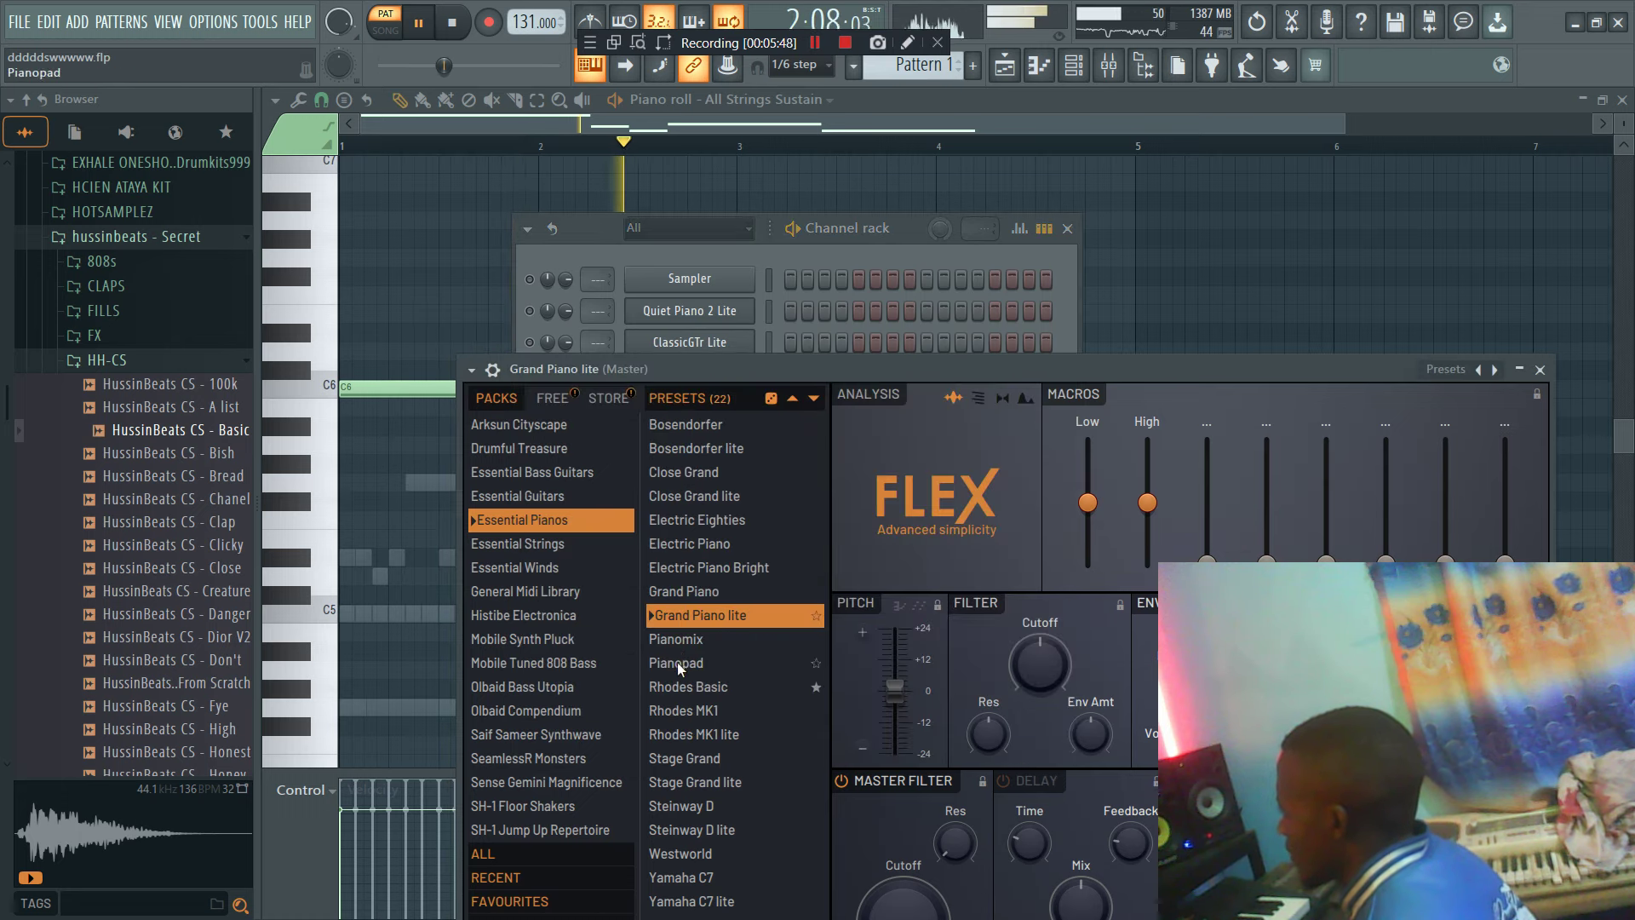
Step: In the piano roll of Pianopad, draw a one-bar chord of C5, G5 and C6 in bar 1 and duplicate it into bars 2 and 3
left_click(862, 254)
right_click(720, 446)
left_click(775, 435)
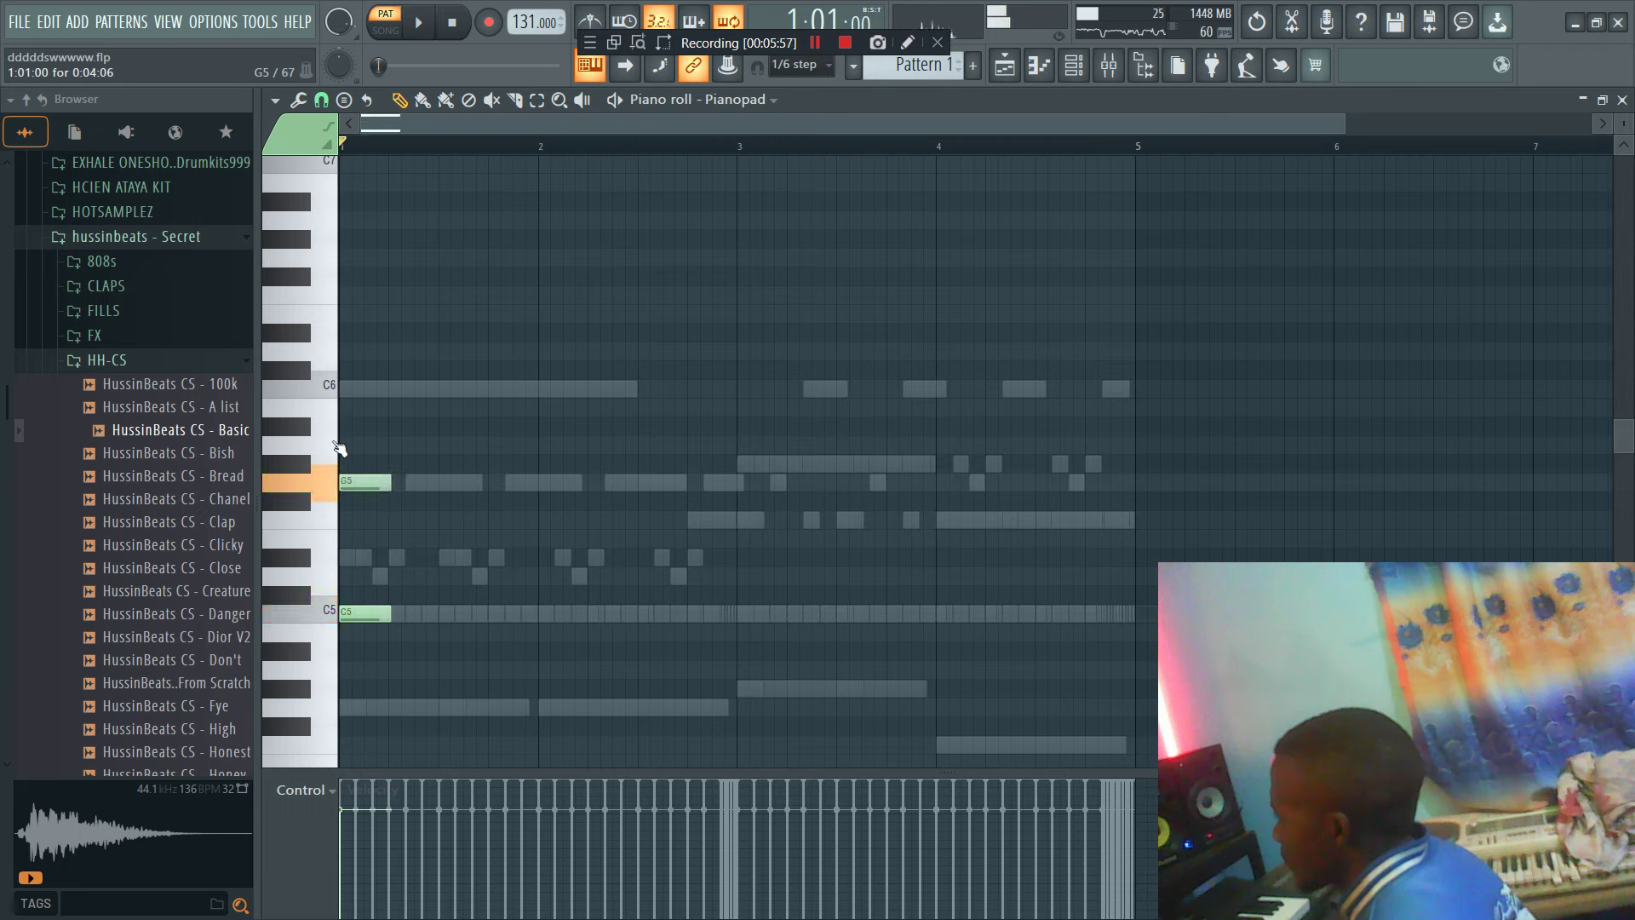
key("space")
left_click_drag(471, 639, 536, 399)
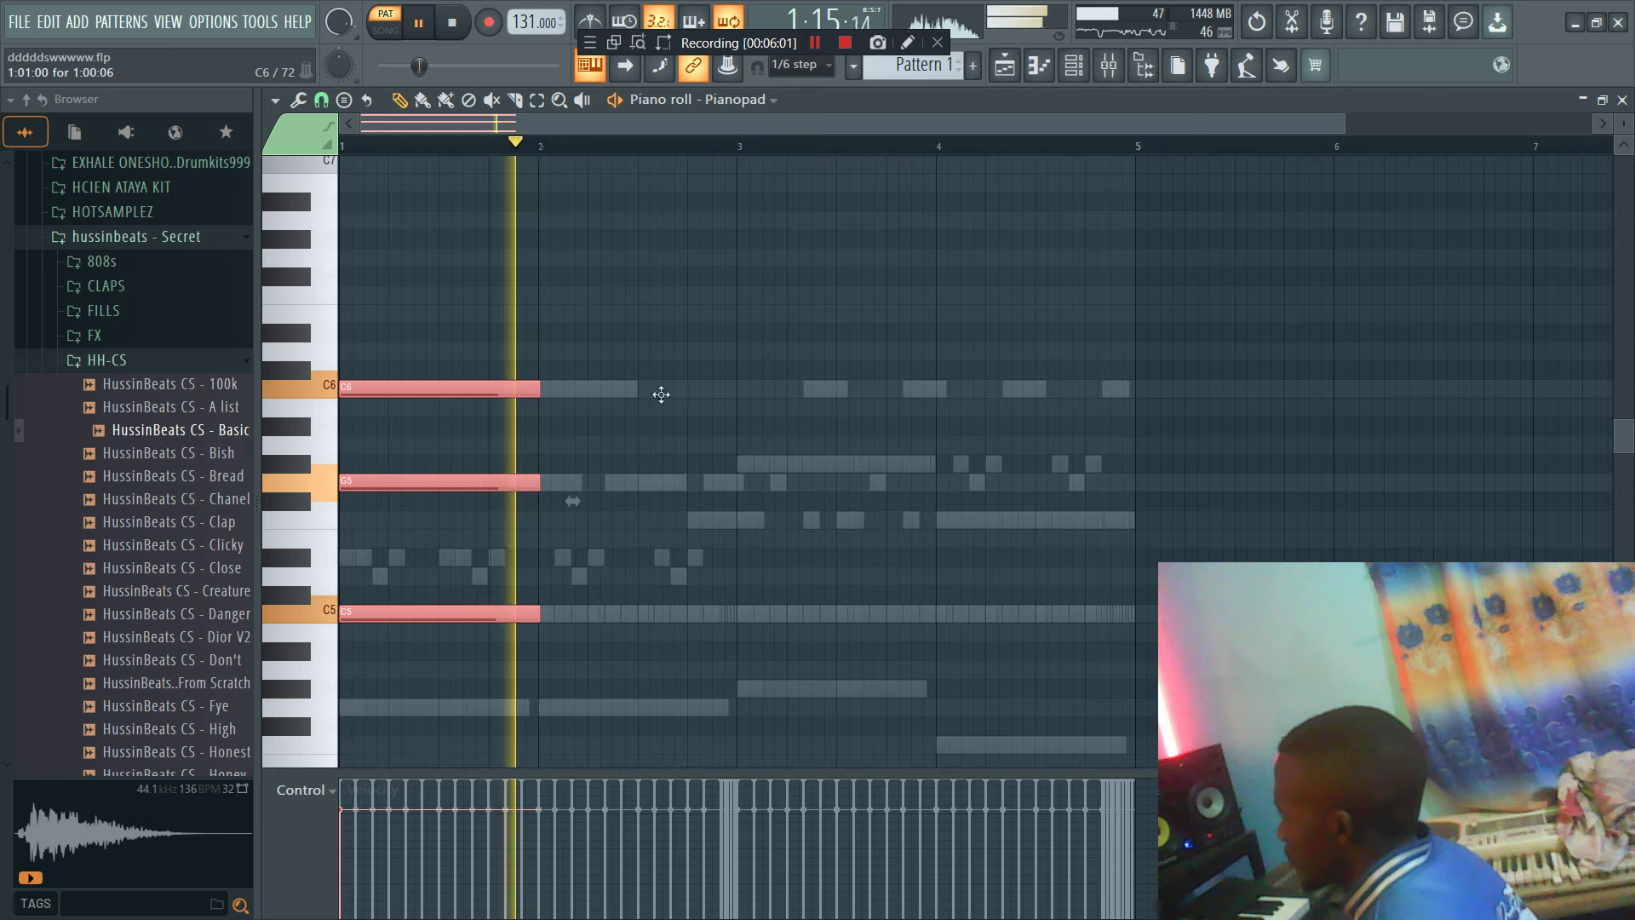
key("ctrl+b")
key("ctrl+b")
Step: Change the Pianopad chord in bar 3 to G#4, D5 and G#5, and add a chord of F4, C5 and F5 in bar 4
left_click_drag(872, 394, 859, 465)
left_click(876, 394)
right_click(881, 393)
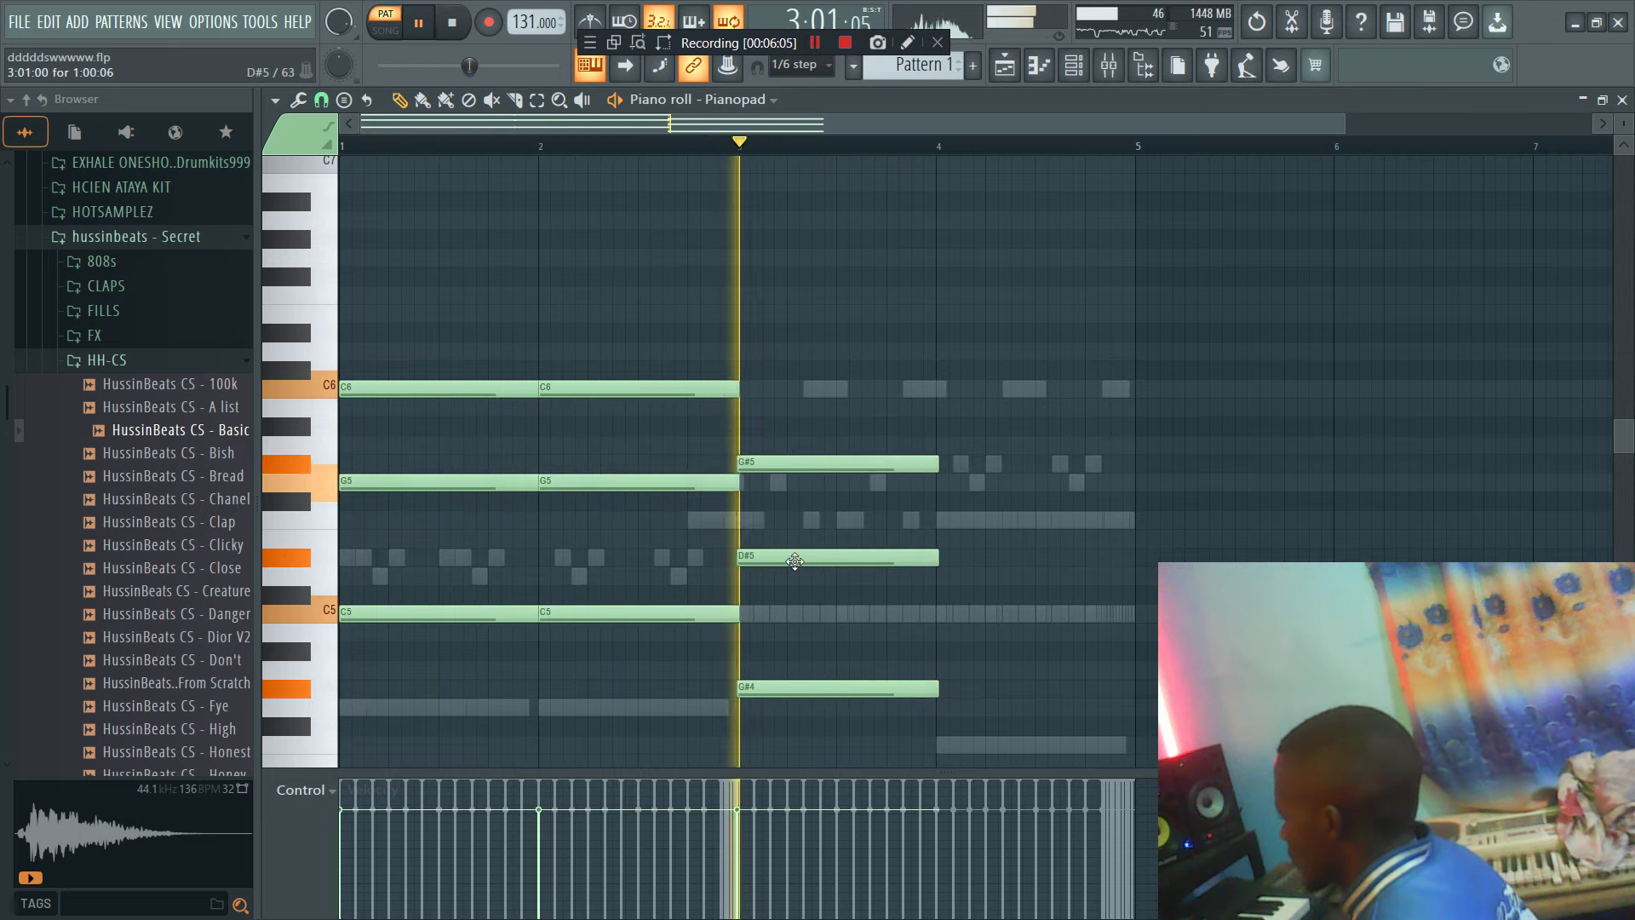
key("space")
left_click(794, 551)
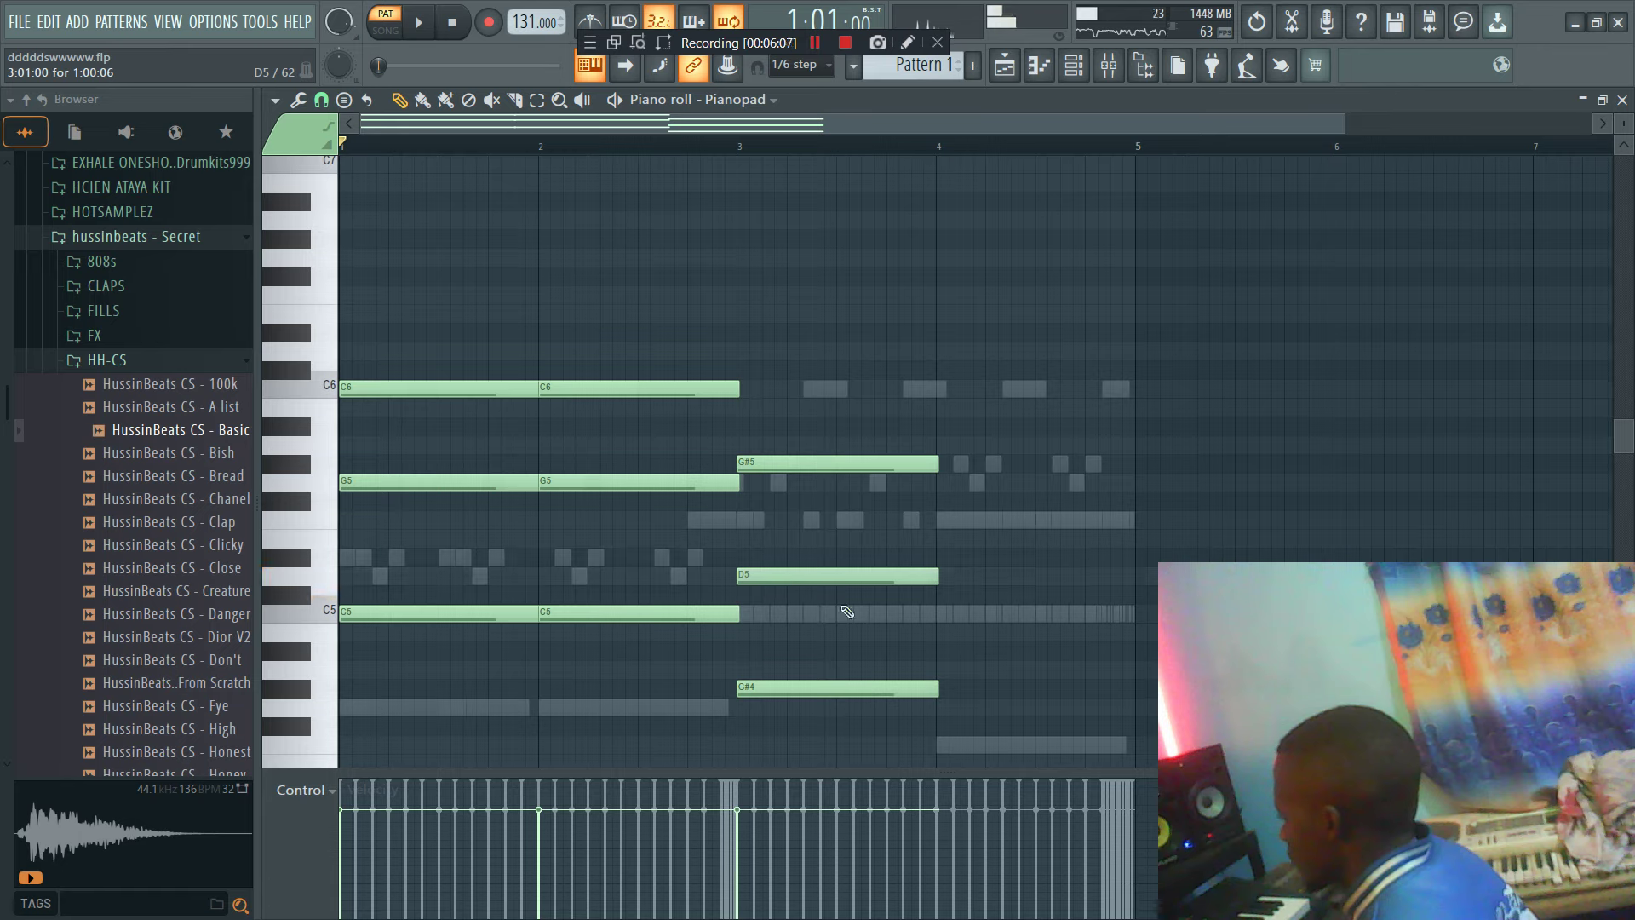
left_click(940, 613)
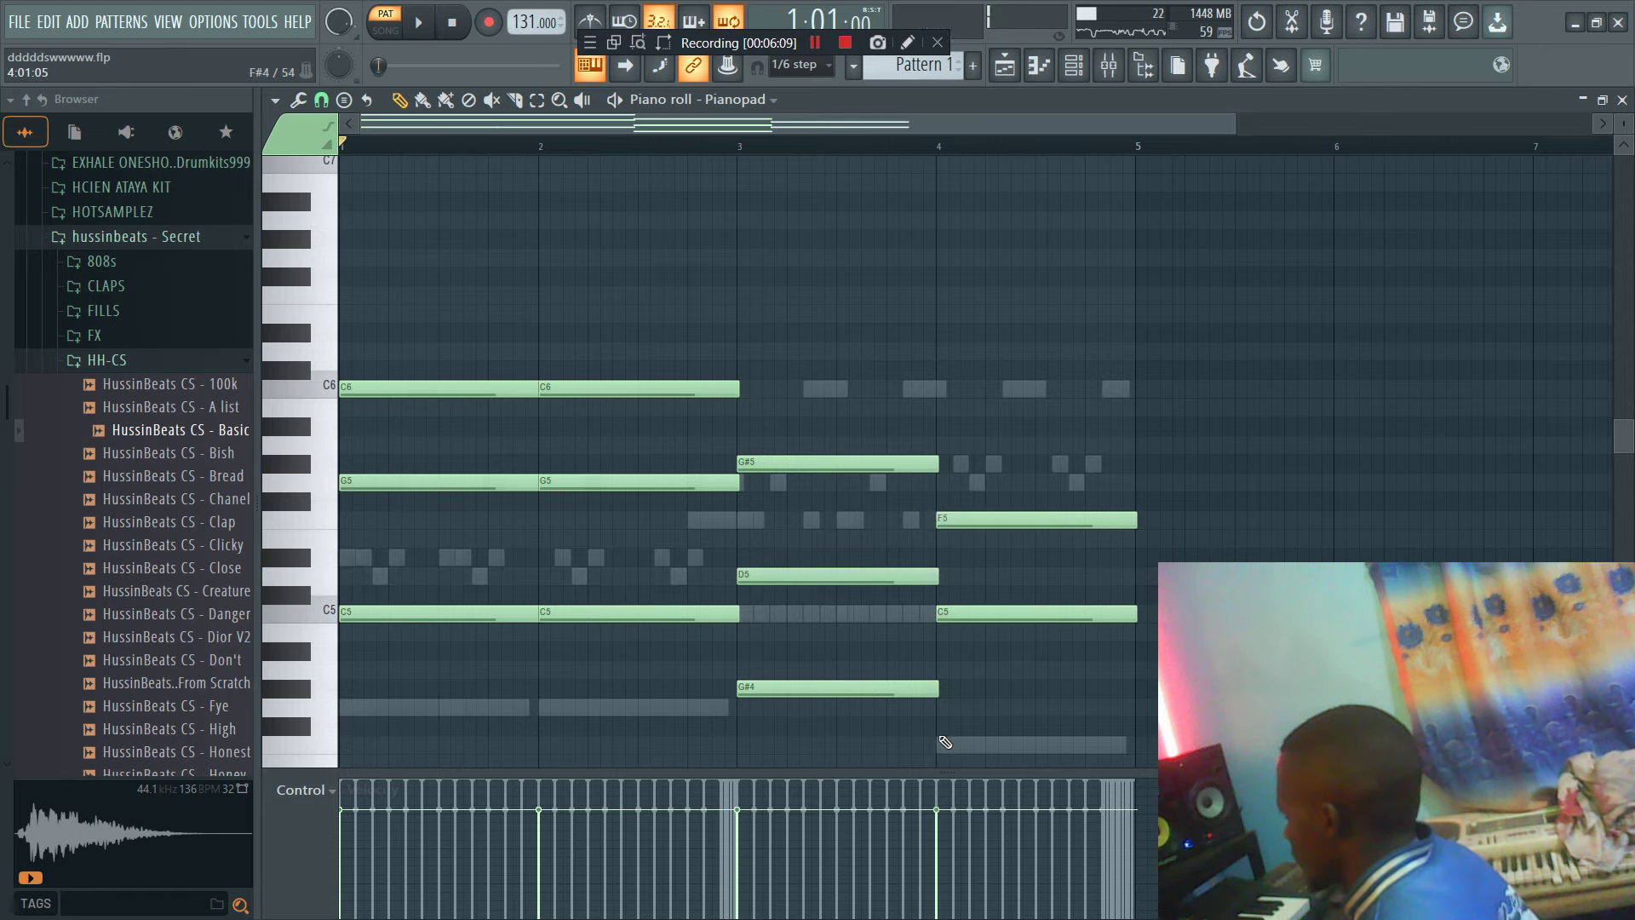
key("space")
Step: Shorten all Pianopad chord notes slightly so that each chord ends just before the next bar
left_click(941, 143)
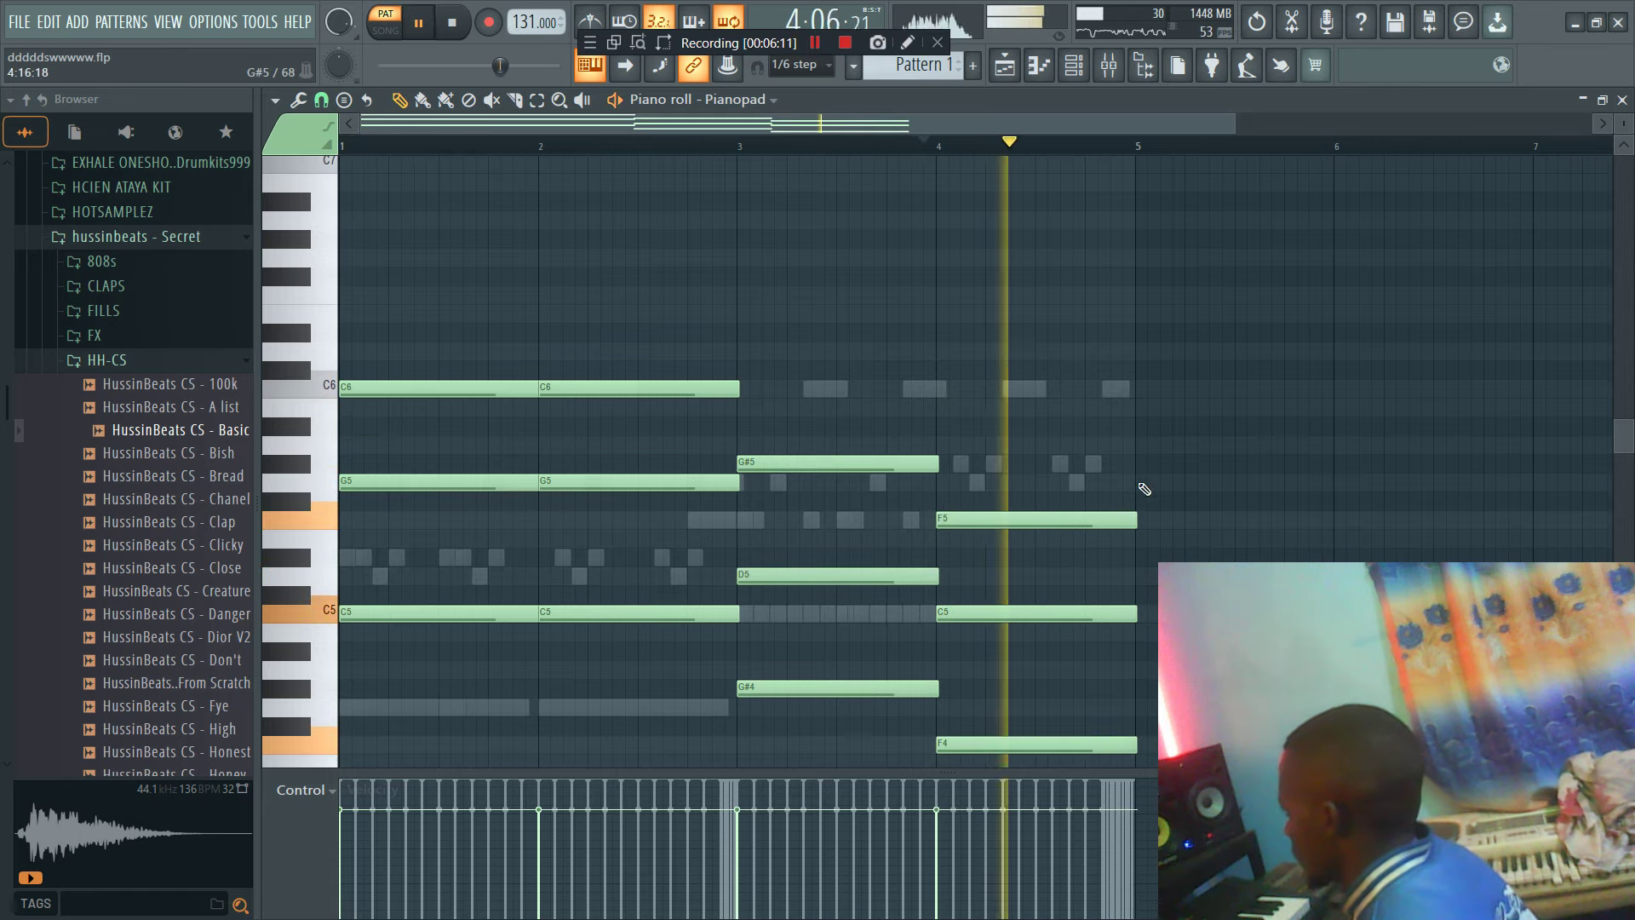
key("ctrl+a")
left_click_drag(1133, 516, 1121, 515)
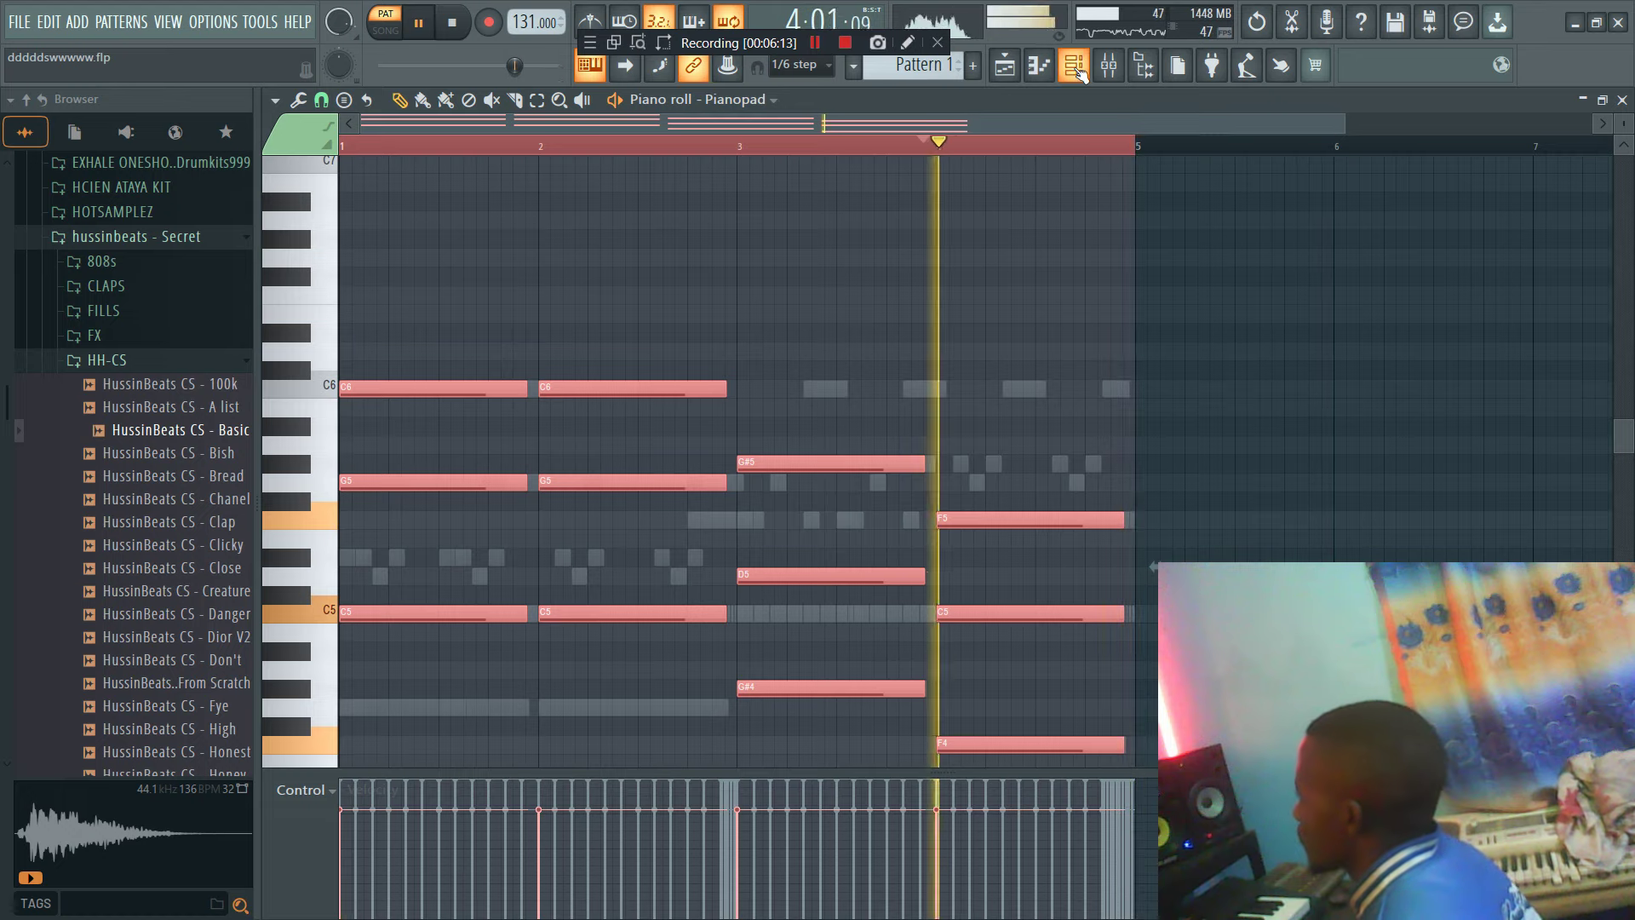
Step: Compare Pianopad in solo and in the full mix, and adjust its channel volume
left_click(1075, 70)
right_click(530, 438)
right_click(530, 437)
left_click_drag(564, 437, 565, 415)
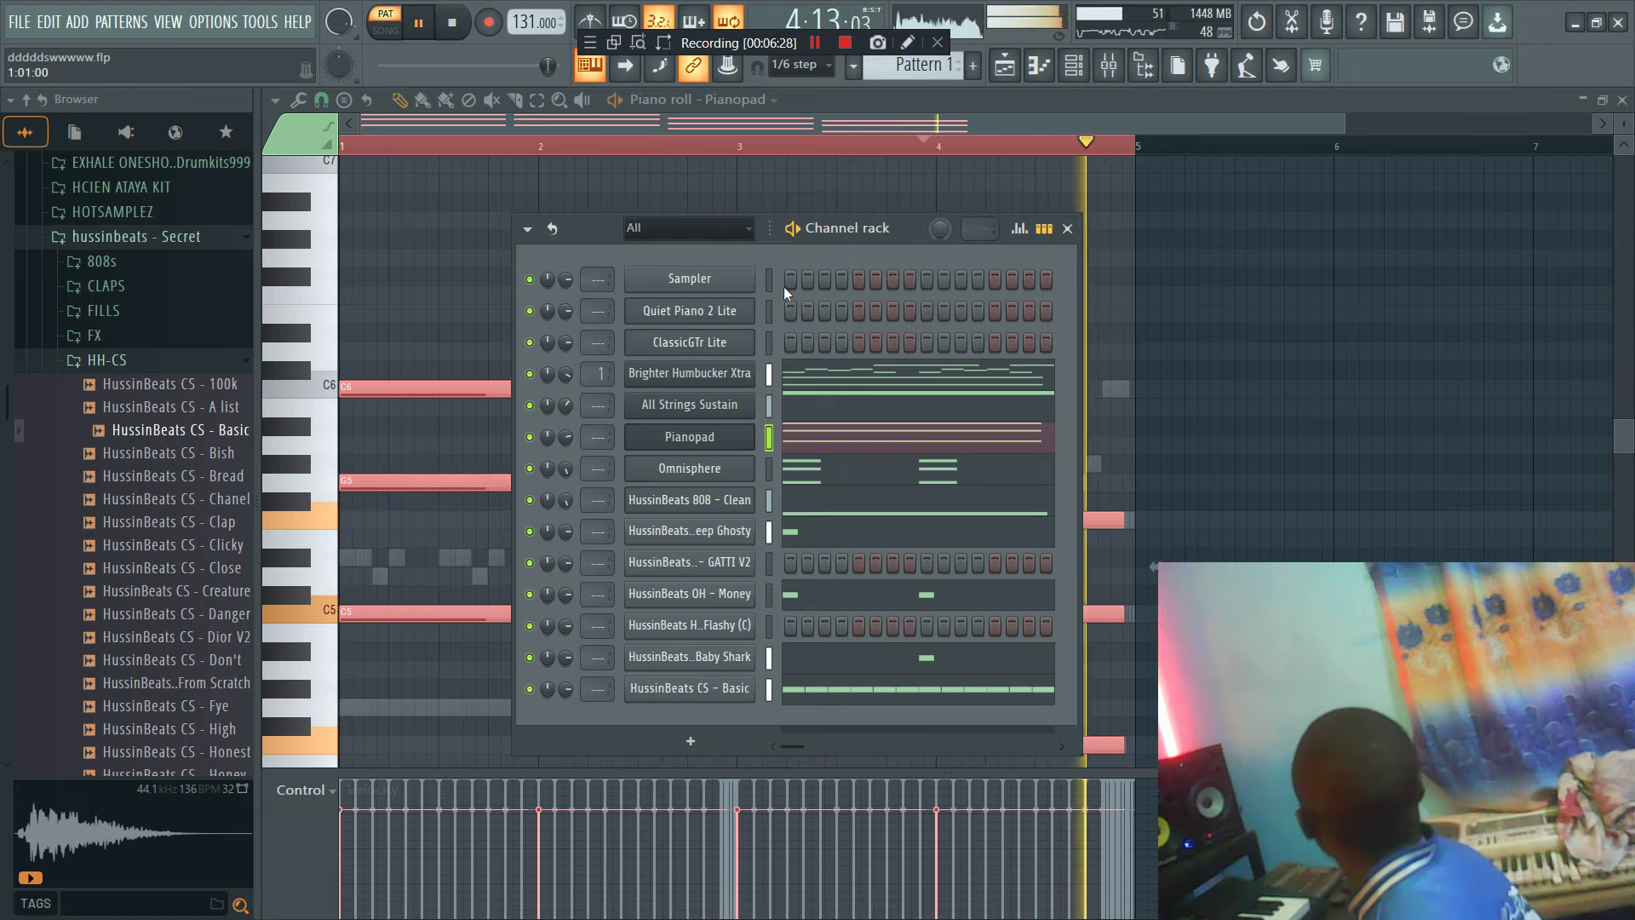
right_click(531, 375)
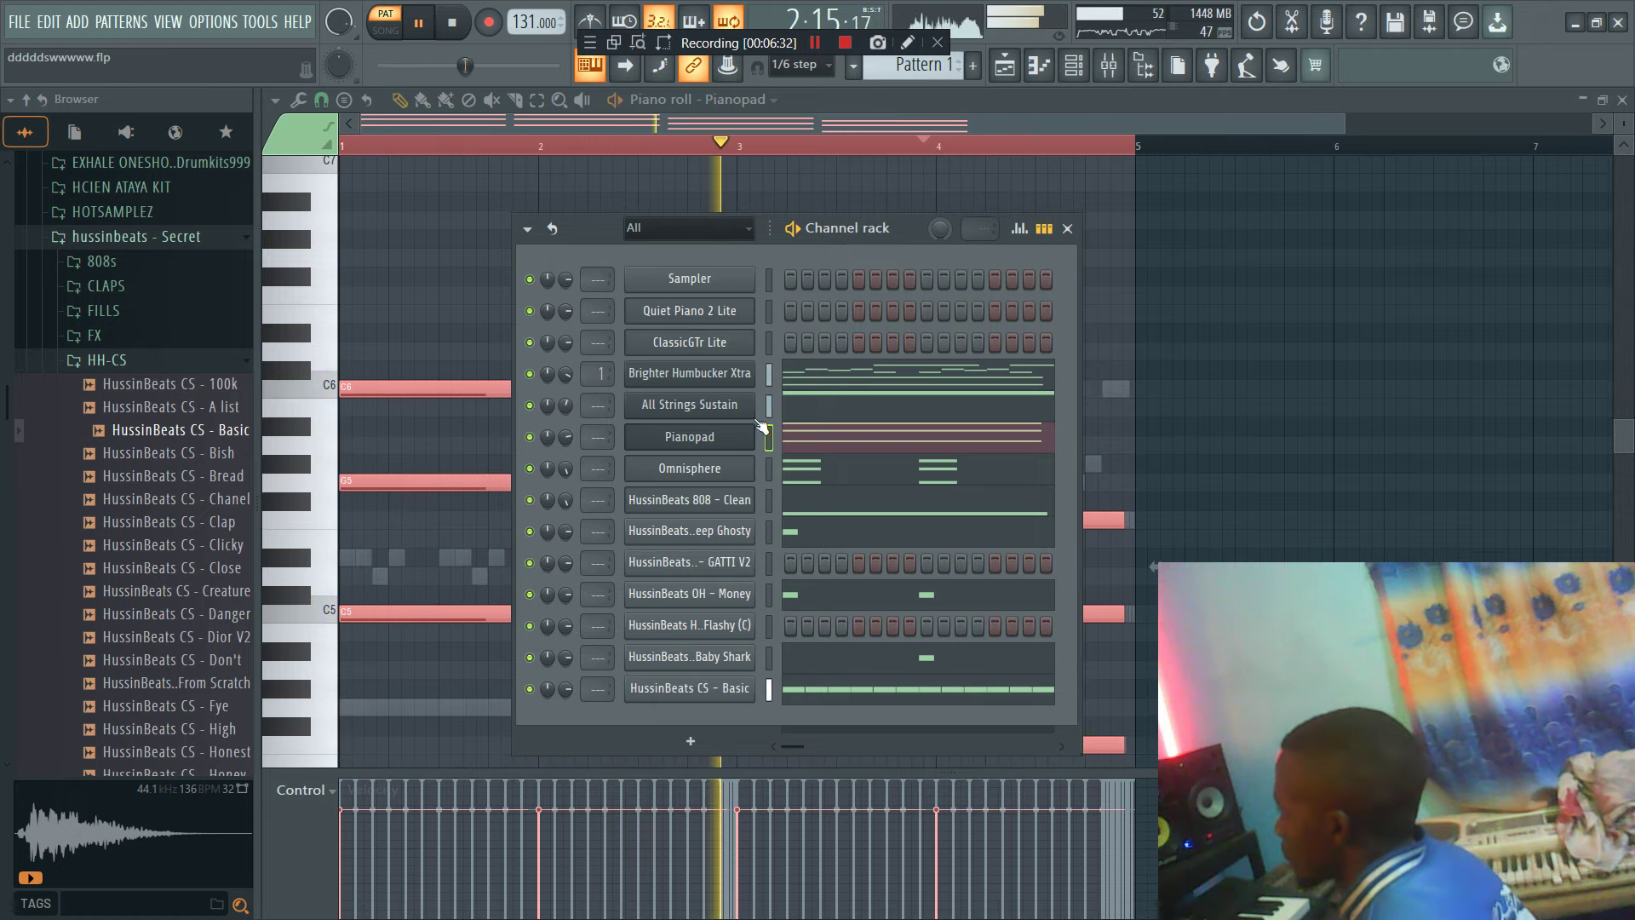
Step: Transpose all notes of All Strings Sustain up one octave
left_click(796, 409)
key("ctrl+Up")
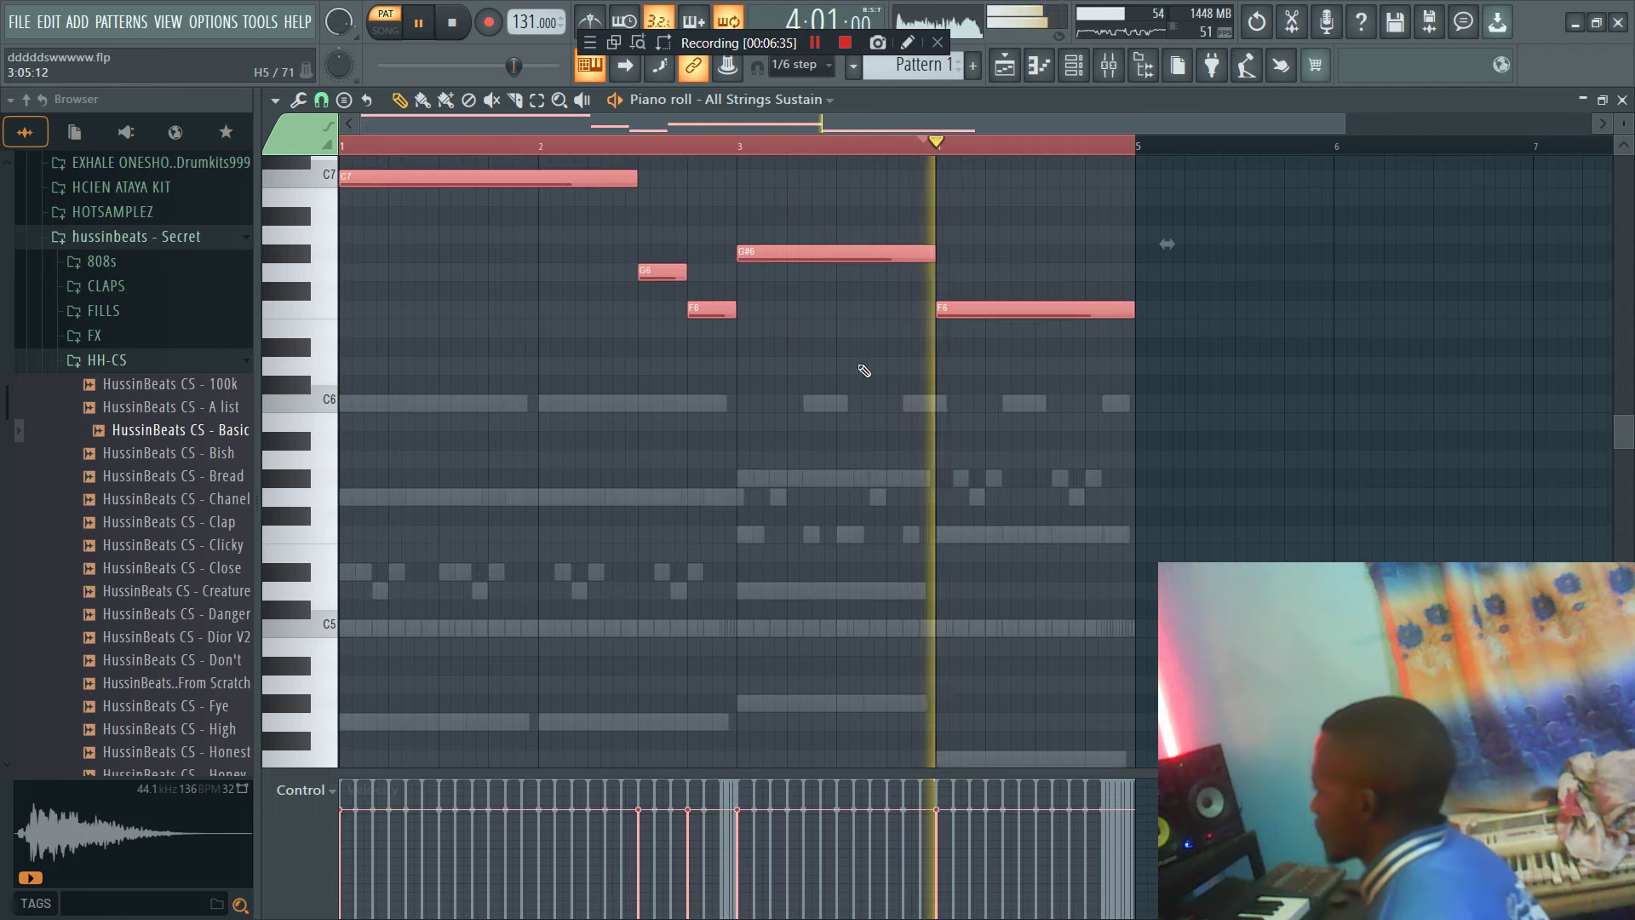
left_click(1073, 65)
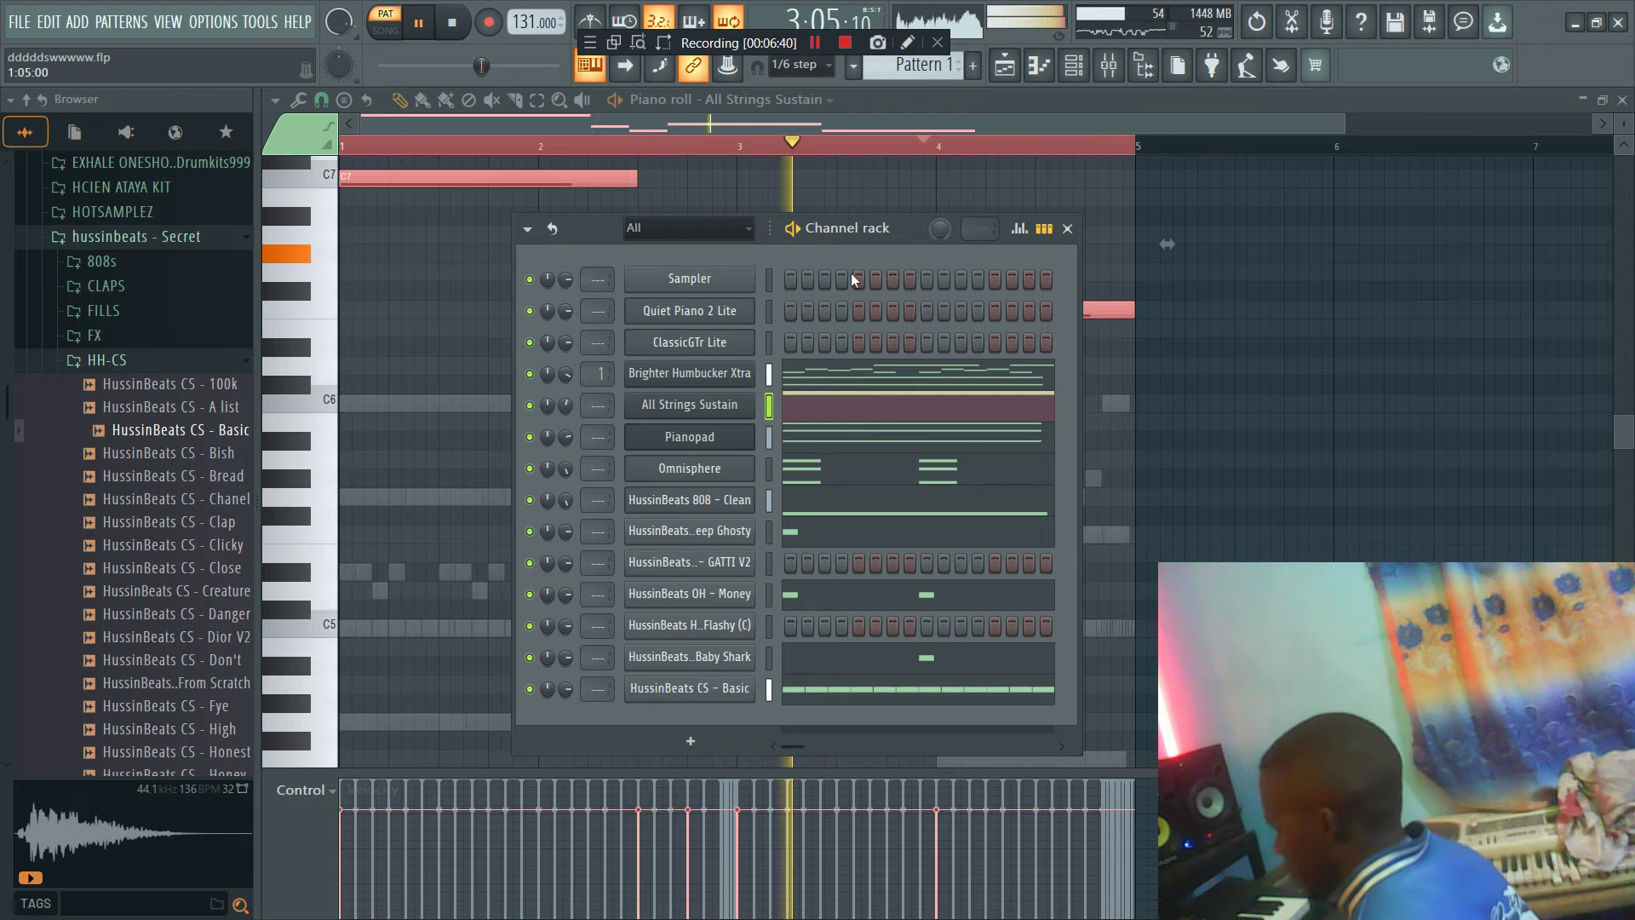
Step: Randomize the note levels of the whole Brighter Humbucker Xtra melody with the randomizer's Levels section
left_click(832, 385)
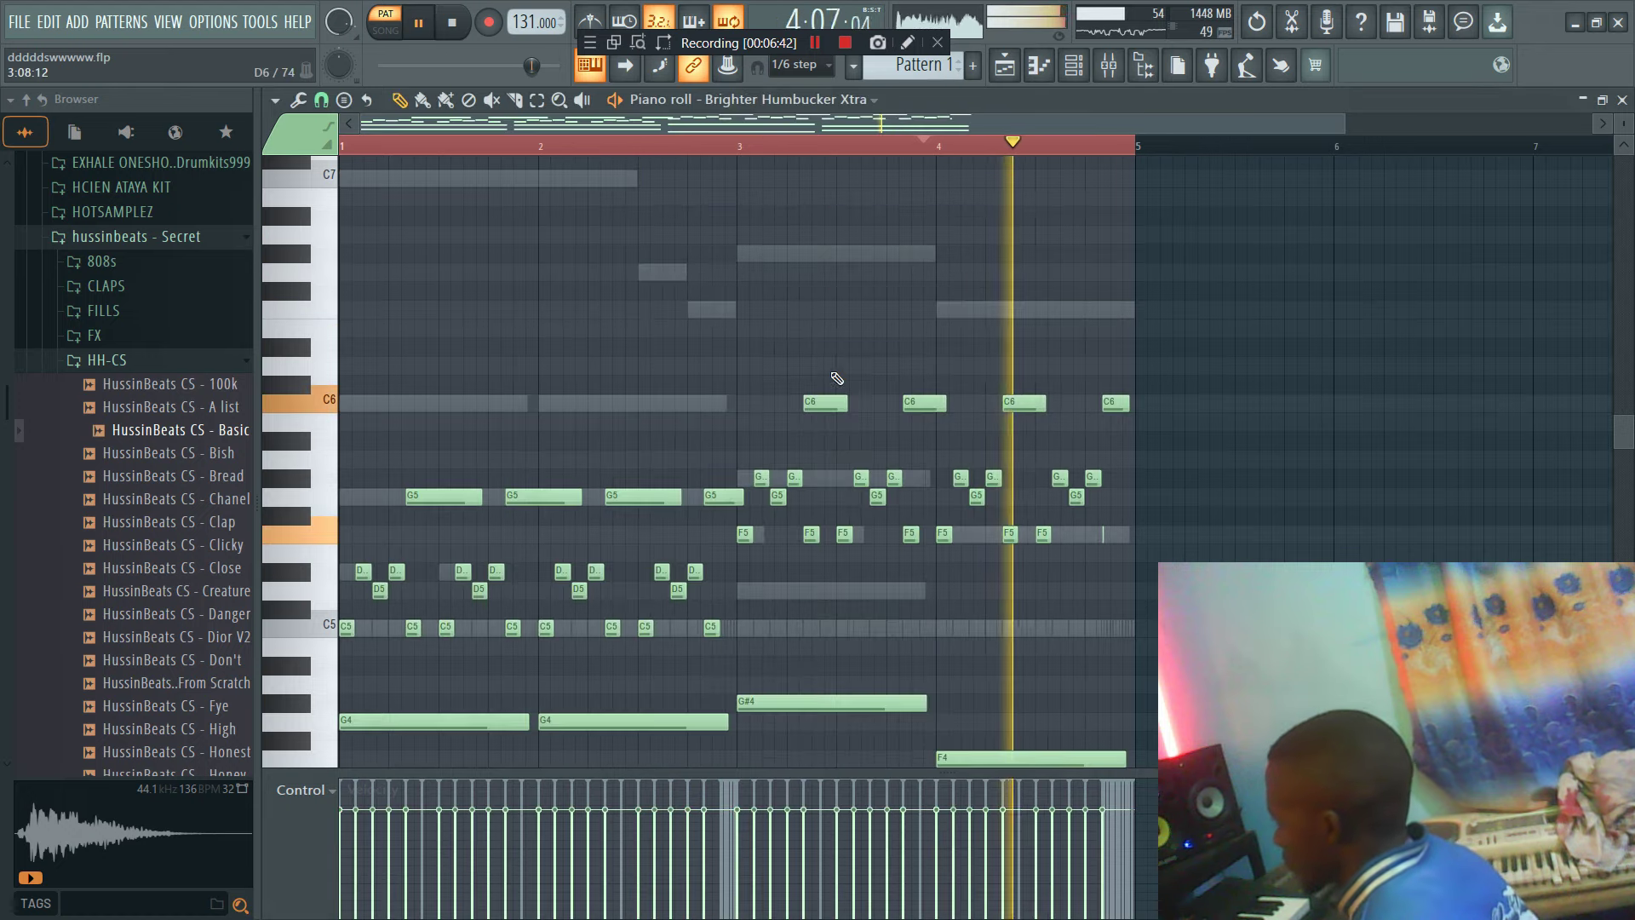
left_click(275, 99)
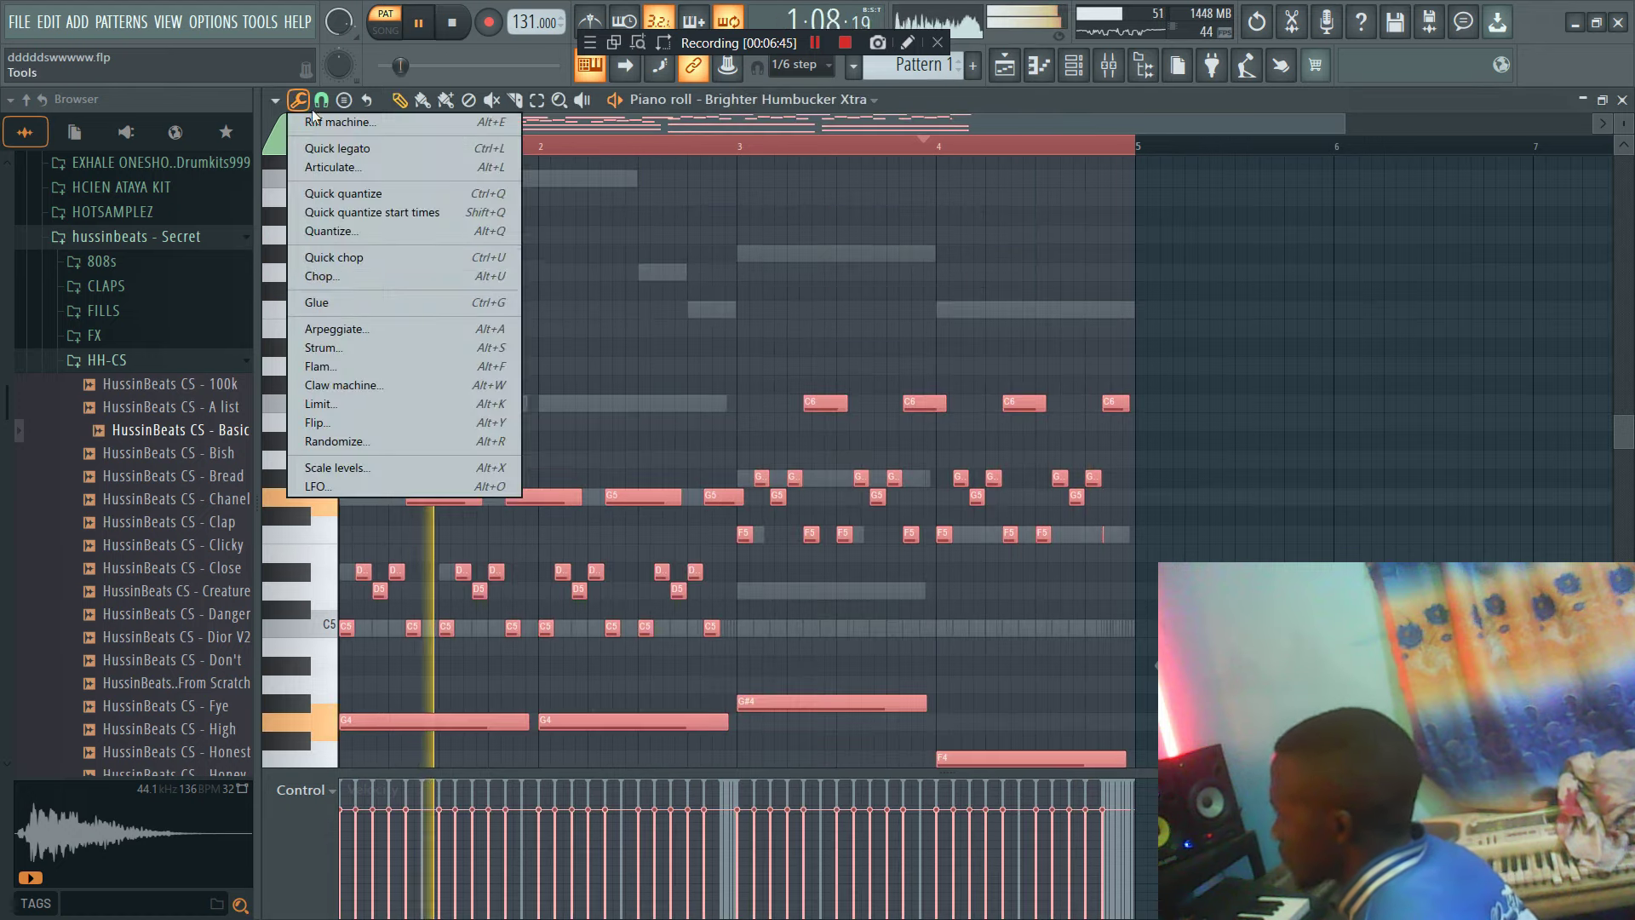
left_click(382, 444)
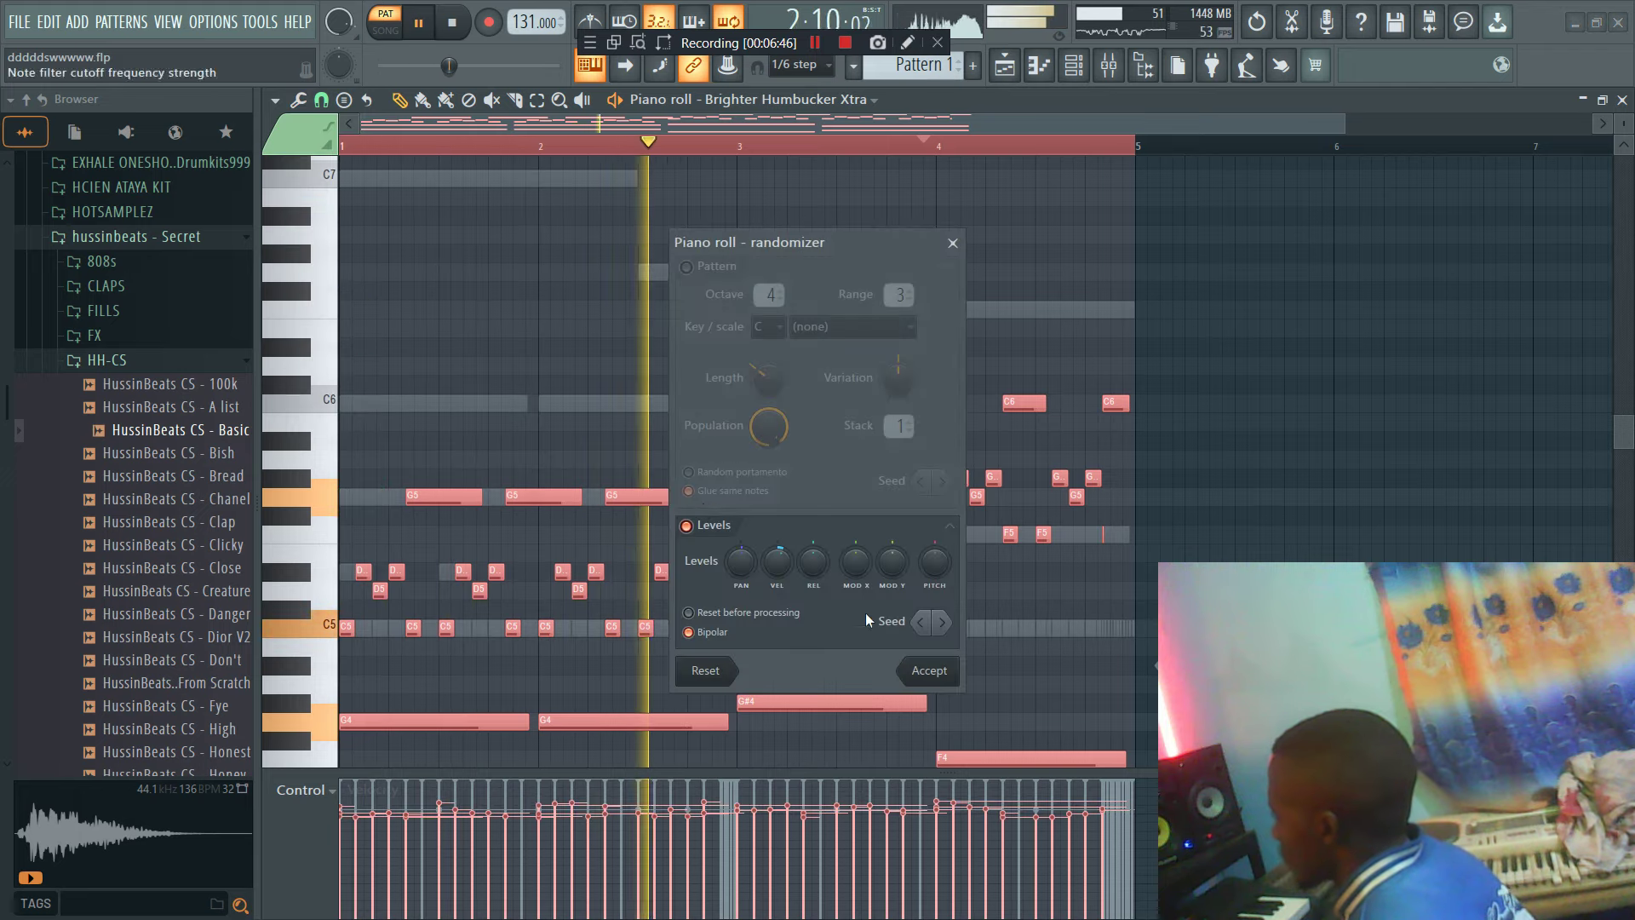
left_click(927, 667)
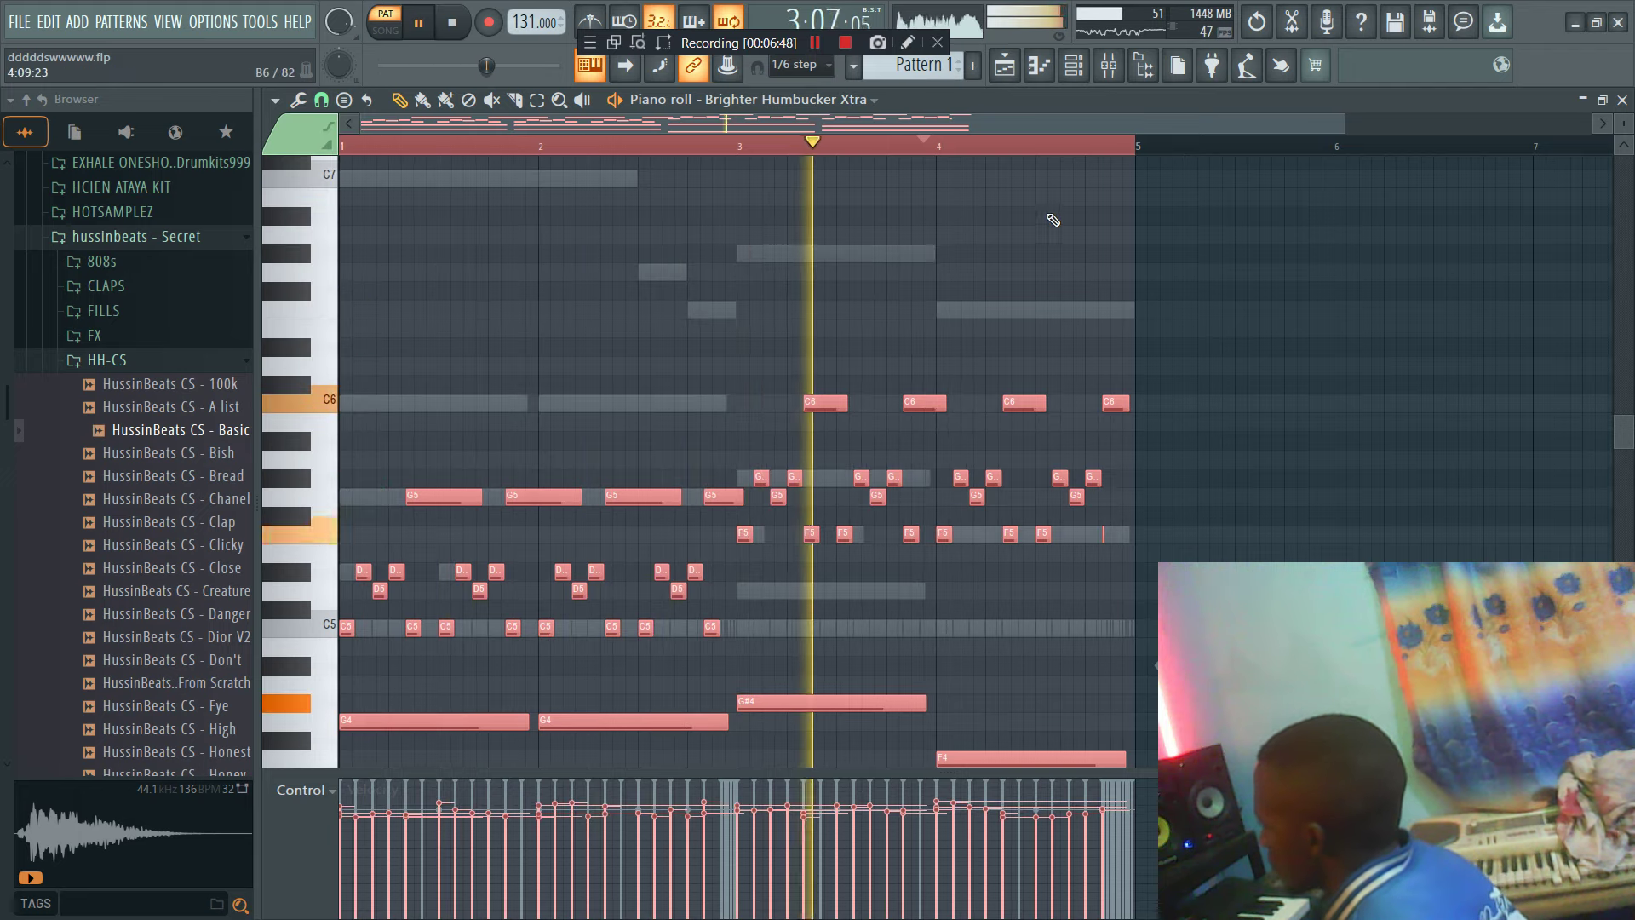
Step: Shorten the first three G5 notes in bars 1 and 2 of the Brighter Humbucker Xtra melody to about half their length
left_click(1072, 65)
left_click(1073, 66)
left_click_drag(450, 518, 643, 499)
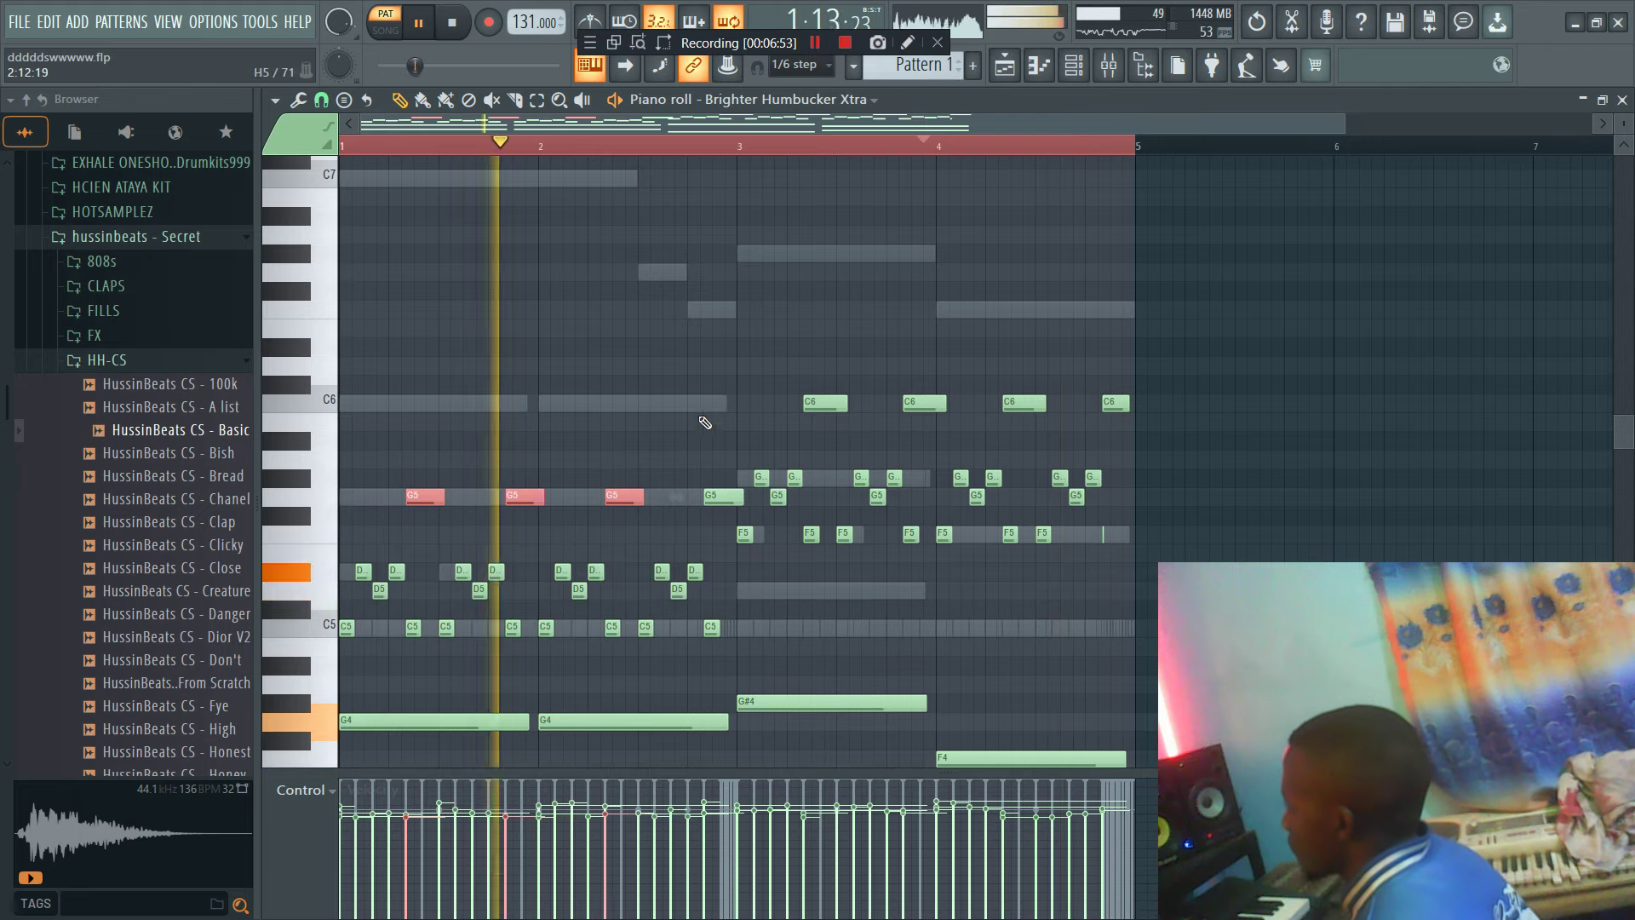
left_click(1076, 67)
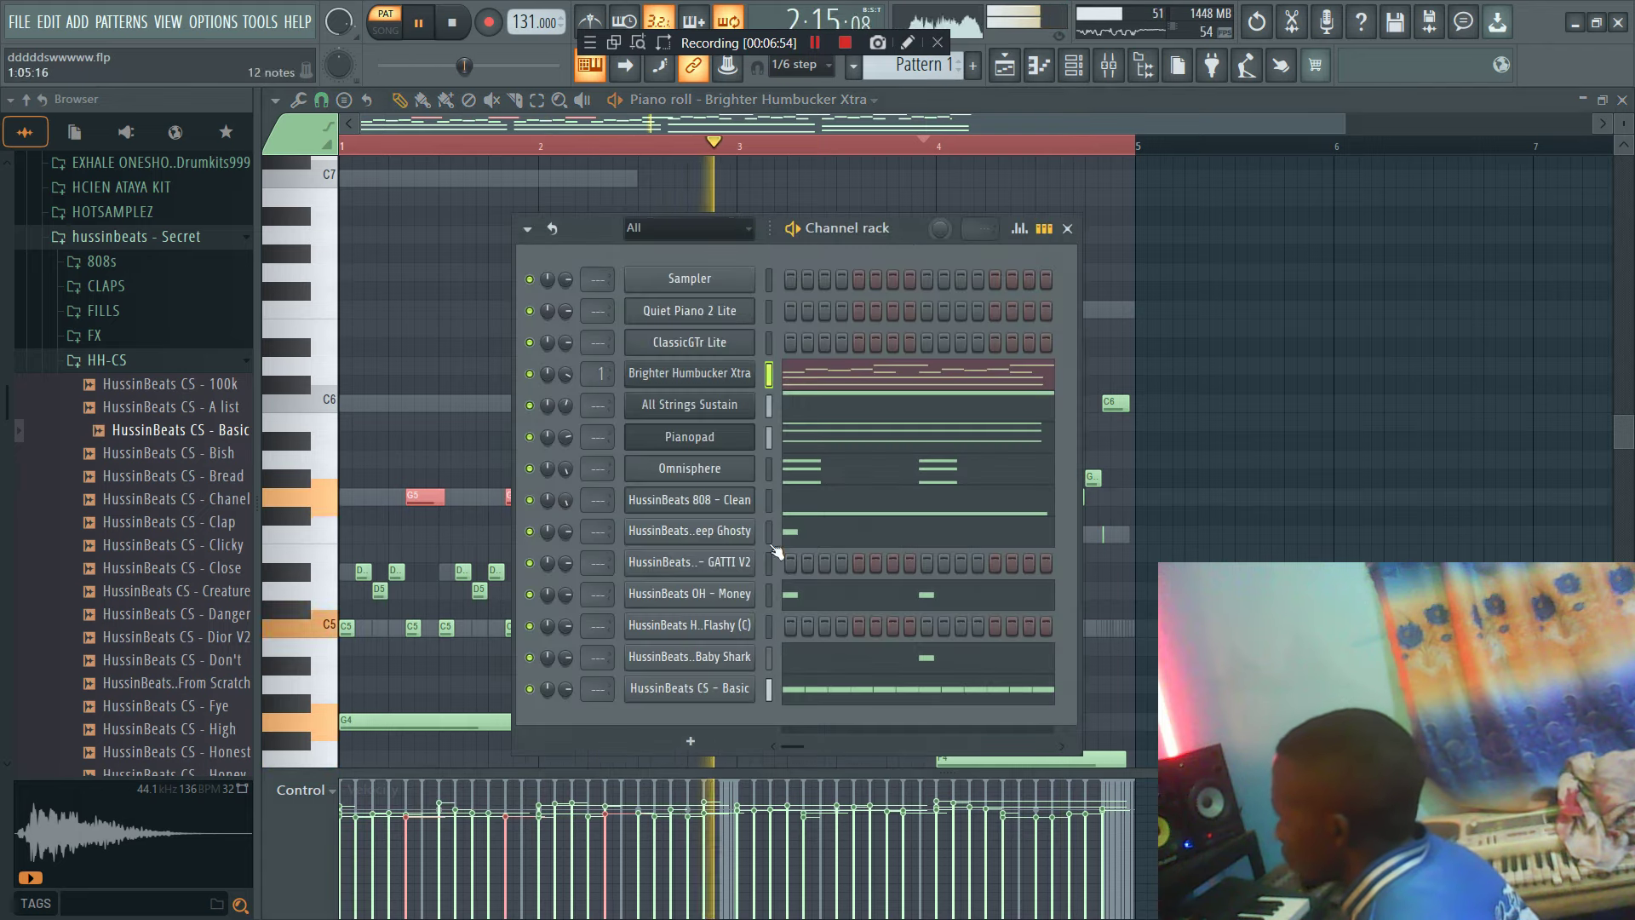